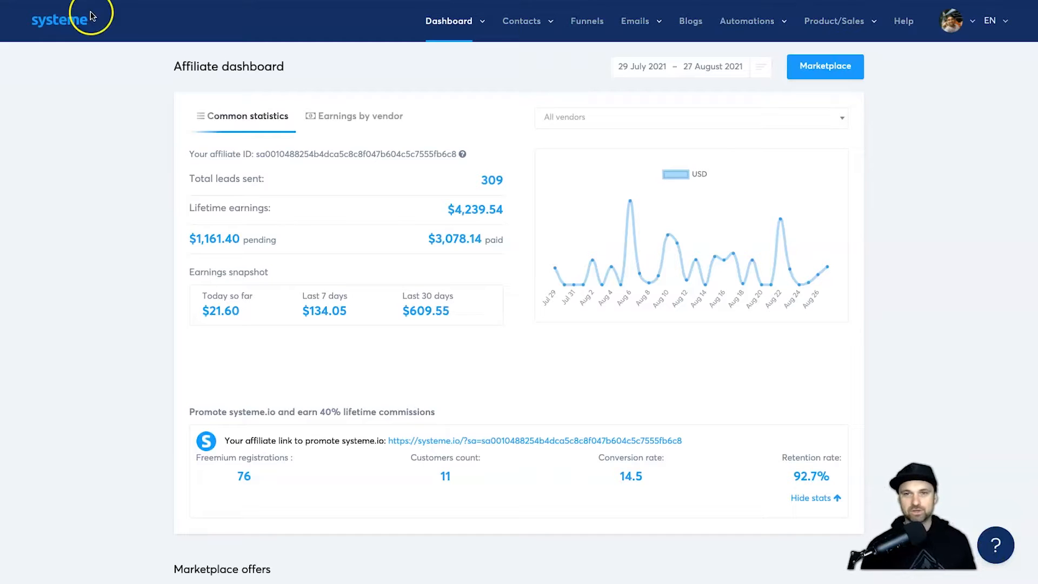
Start a new course from the courses area and name it "YouTube Demo Course".
{"action": "left_click", "coordinate": [827, 21]}
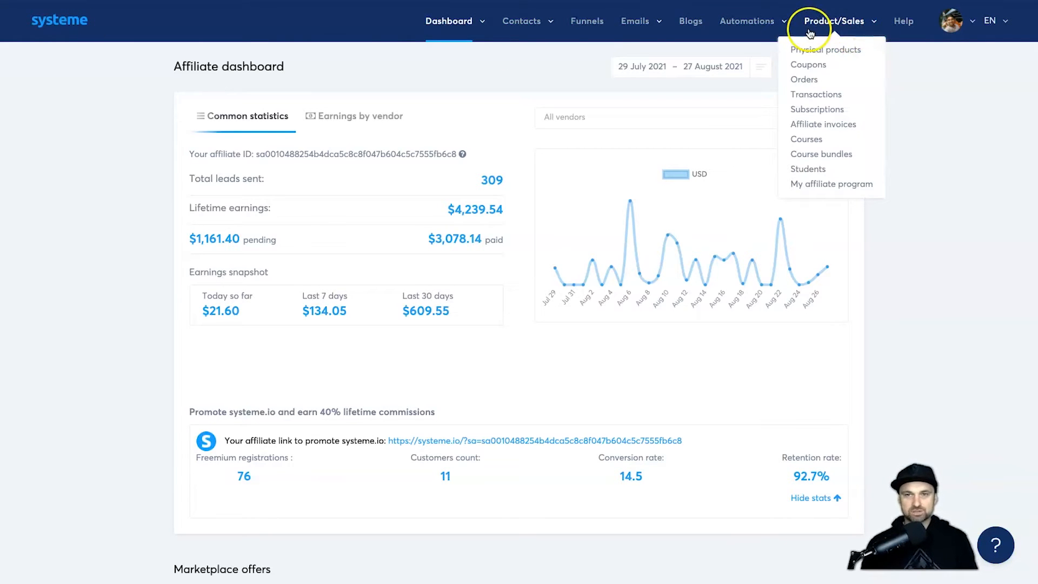
{"action": "left_click", "coordinate": [815, 138]}
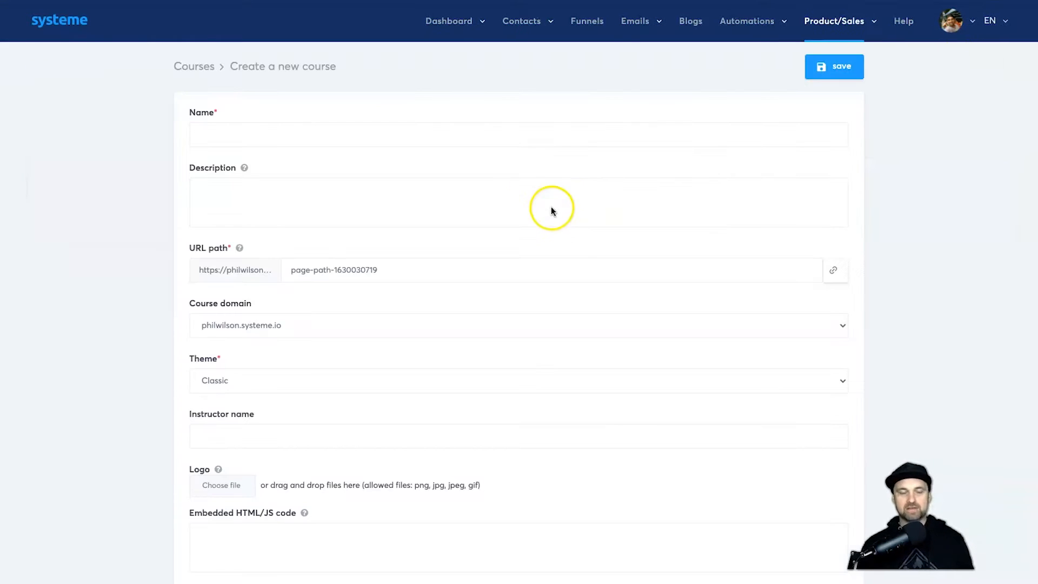
{"action": "left_click", "coordinate": [380, 135]}
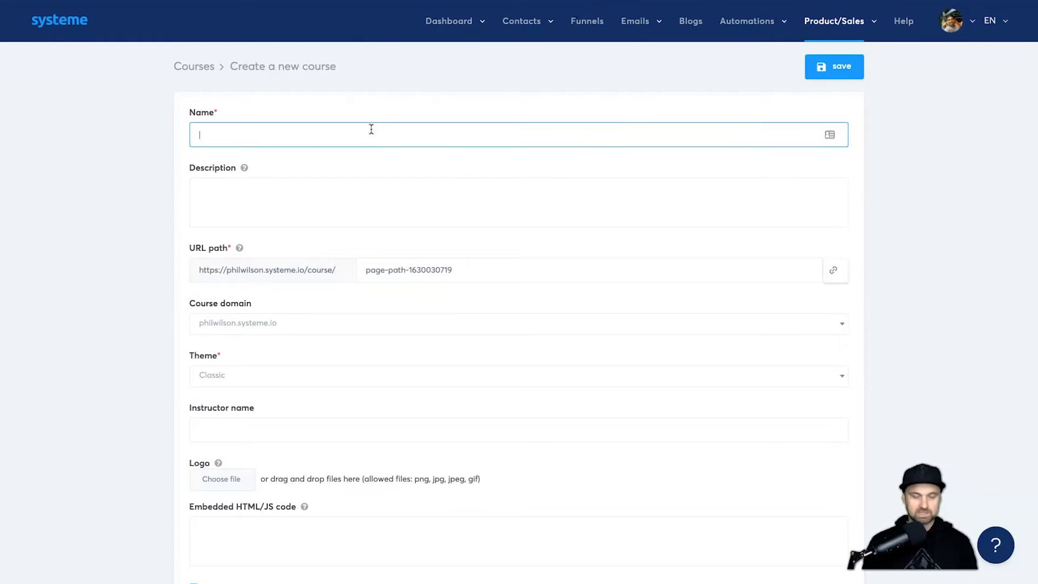
{"action": "type", "text": "YouTube Demo Course"}
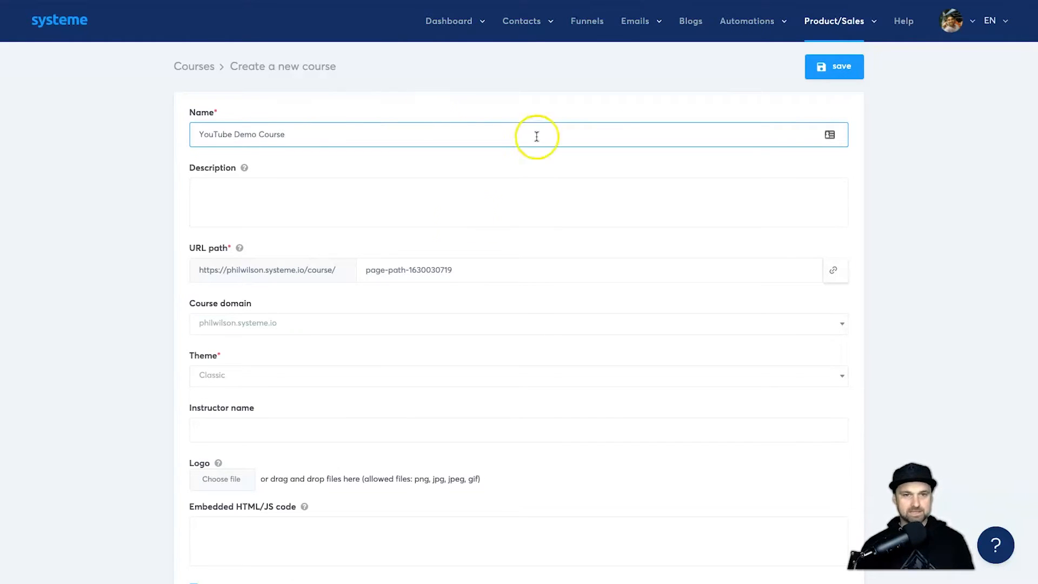
{"action": "triple_click", "coordinate": [433, 272]}
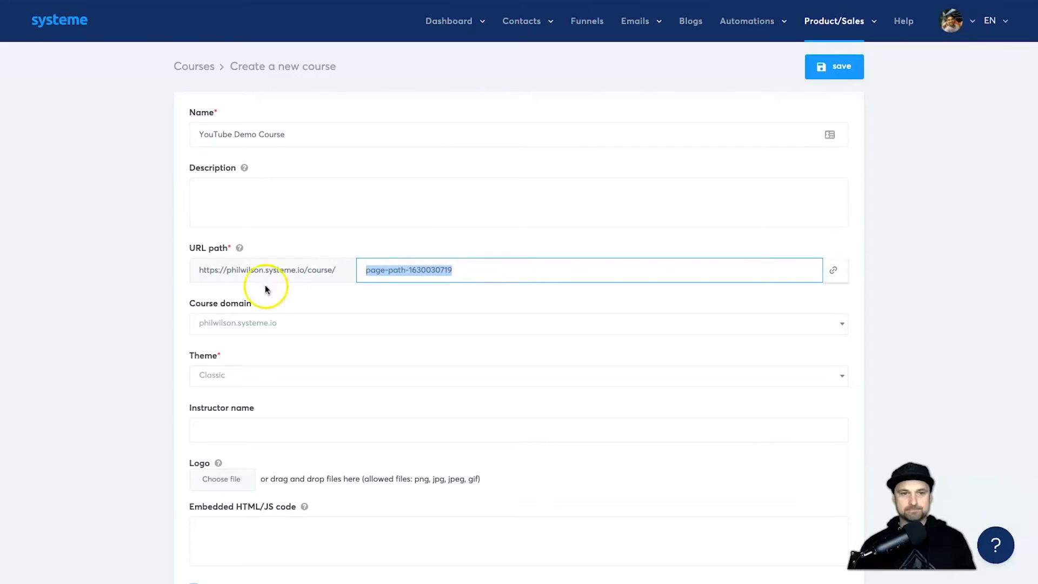
{"action": "left_click", "coordinate": [275, 323]}
{"action": "left_click", "coordinate": [278, 369]}
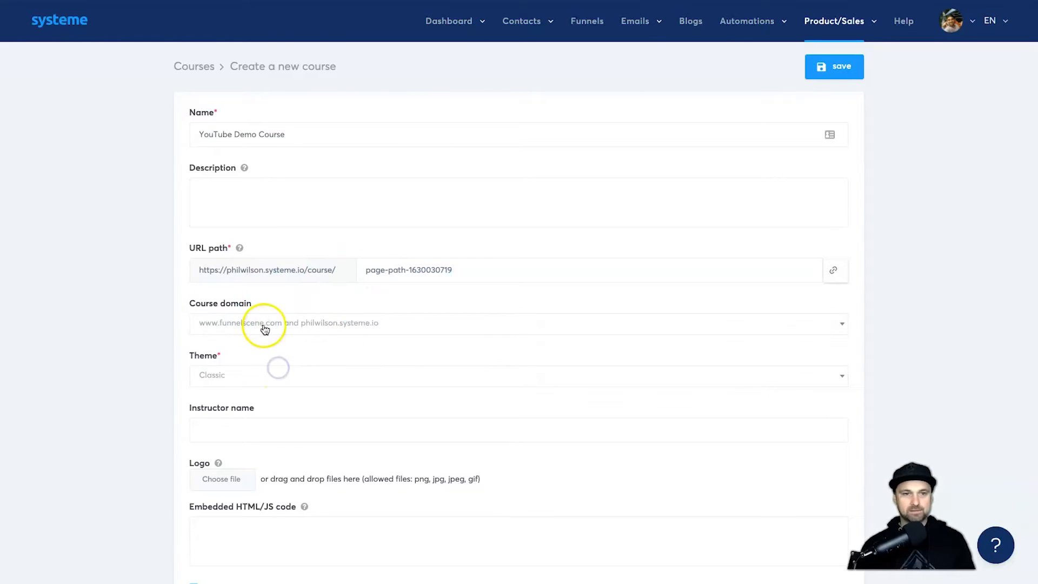
Replace the course's default URL path with "youtube-demo".
{"action": "triple_click", "coordinate": [385, 274]}
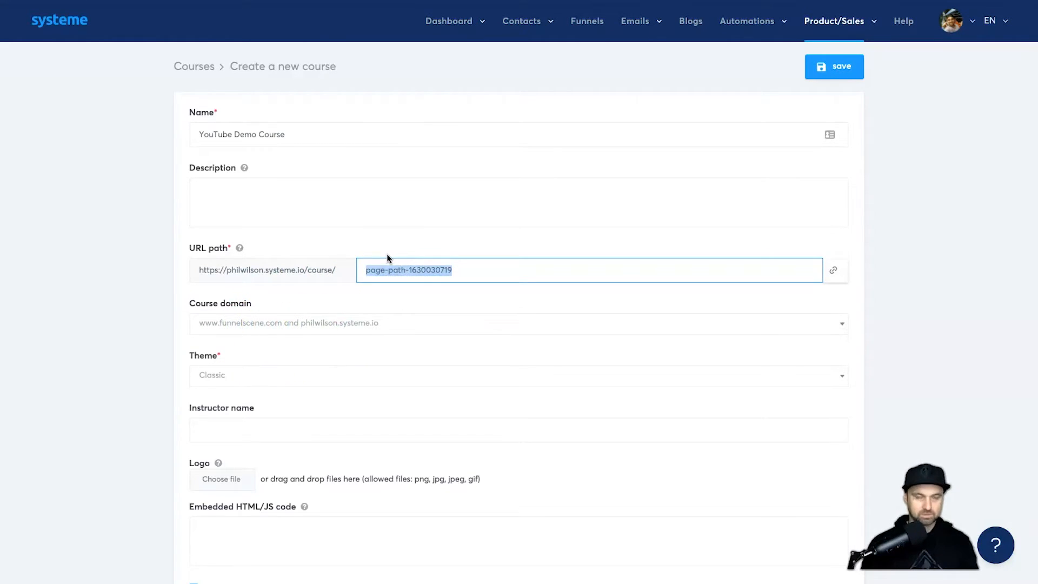
{"action": "type", "text": "youtube-cou"}
{"action": "key", "text": "BackSpace"}
{"action": "key", "text": "BackSpace"}
{"action": "key", "text": "BackSpace"}
{"action": "type", "text": "demo"}
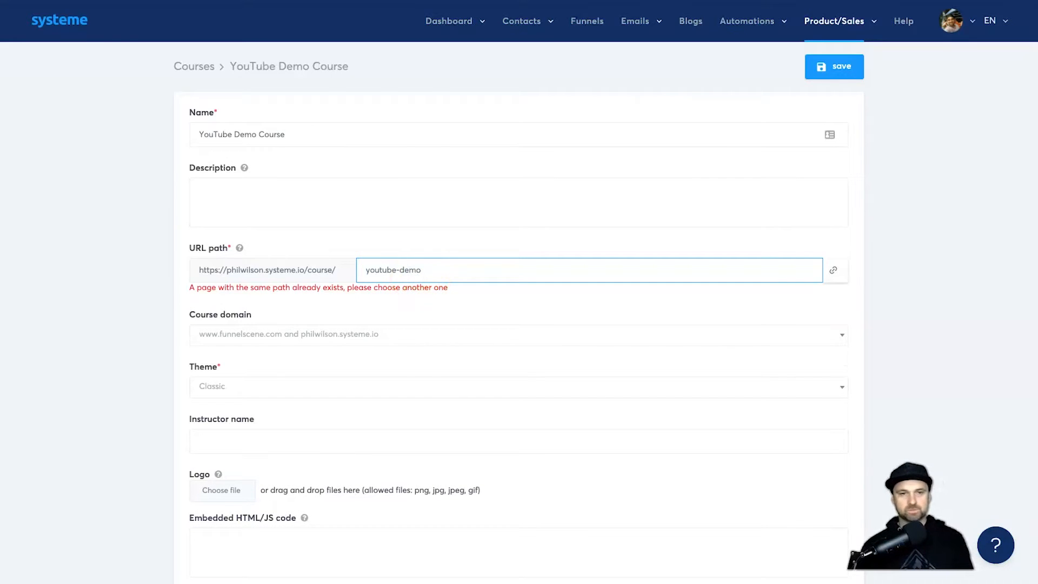
{"action": "left_click_drag", "start_coordinate": [107, 291], "coordinate": [286, 288]}
{"action": "left_click", "coordinate": [410, 287]}
Look over the description, theme, instructor name, embedded code and sales page settings, keeping the Classic theme.
{"action": "scroll", "coordinate": [427, 300], "scroll_direction": "down", "scroll_amount": 2}
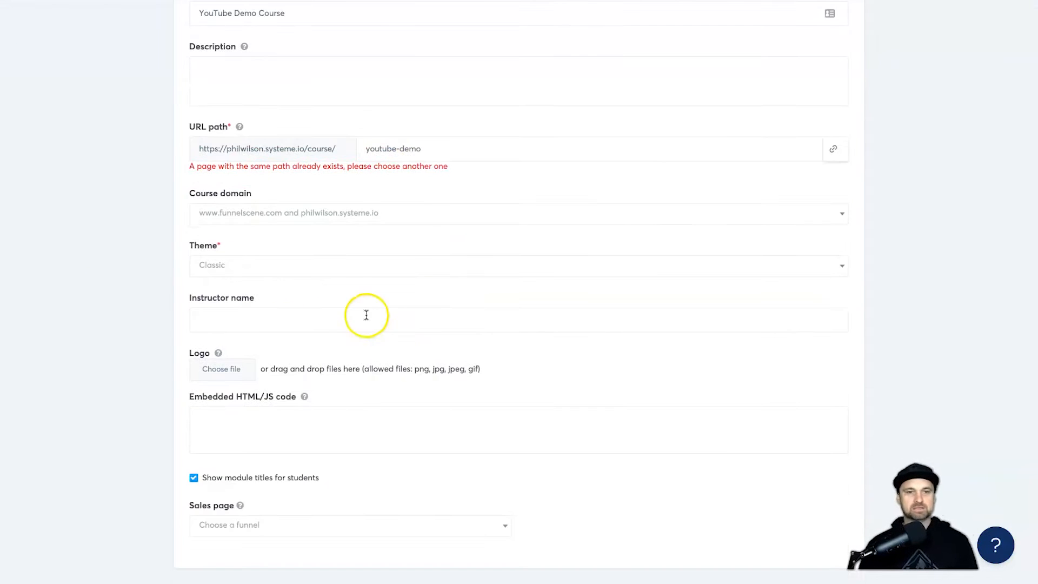
{"action": "scroll", "coordinate": [425, 277], "scroll_direction": "up", "scroll_amount": 2}
{"action": "left_click", "coordinate": [325, 219]}
{"action": "scroll", "coordinate": [194, 262], "scroll_direction": "down", "scroll_amount": 2}
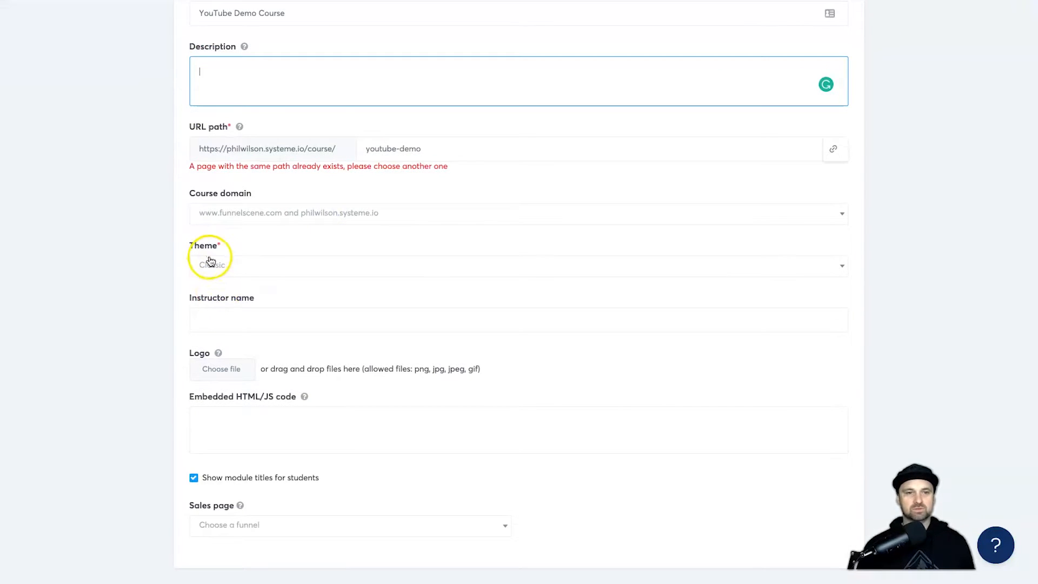
{"action": "left_click", "coordinate": [245, 266]}
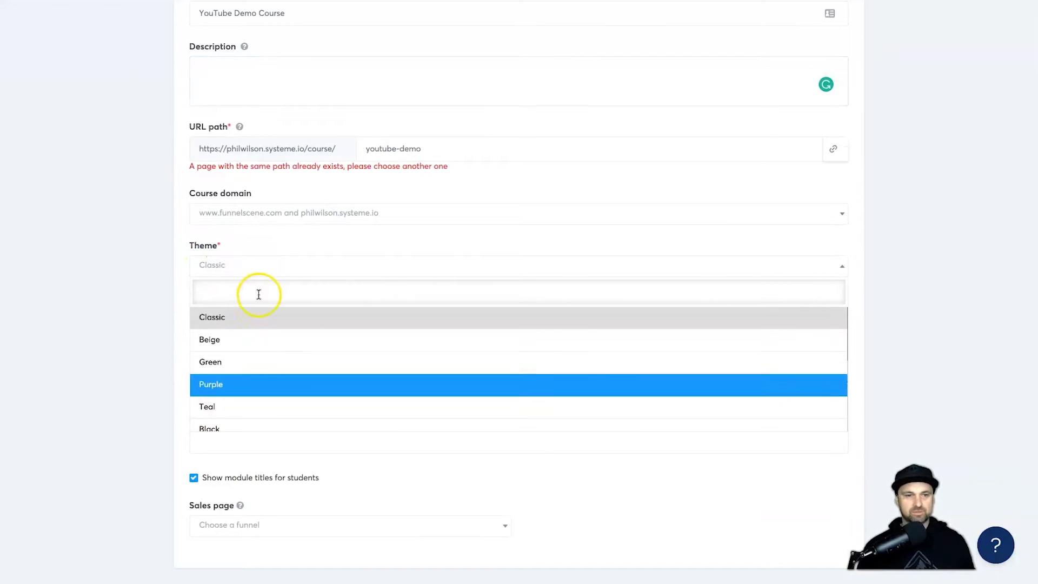
{"action": "left_click", "coordinate": [266, 319]}
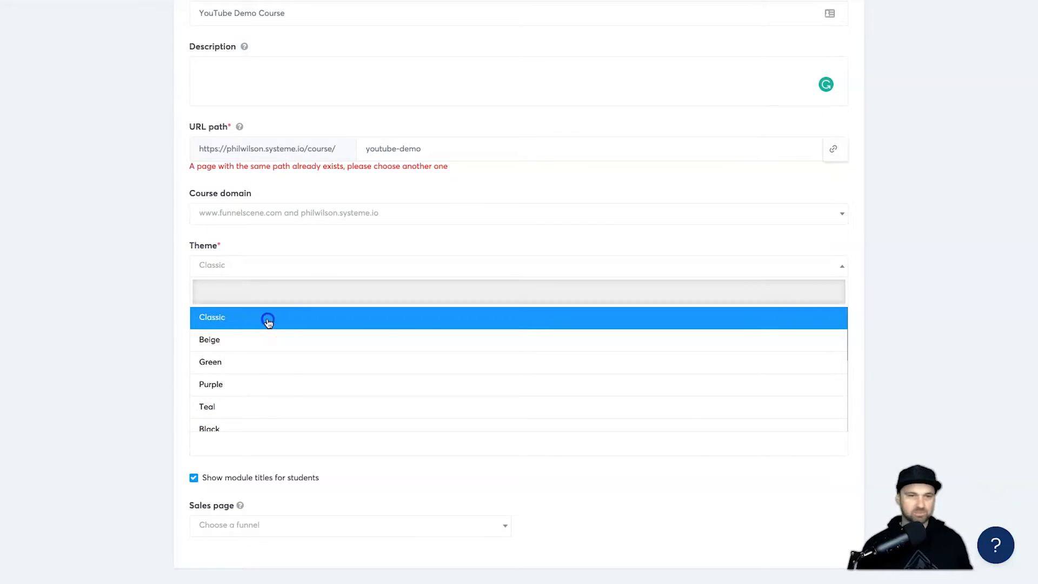
{"action": "left_click", "coordinate": [318, 312]}
{"action": "left_click", "coordinate": [341, 427]}
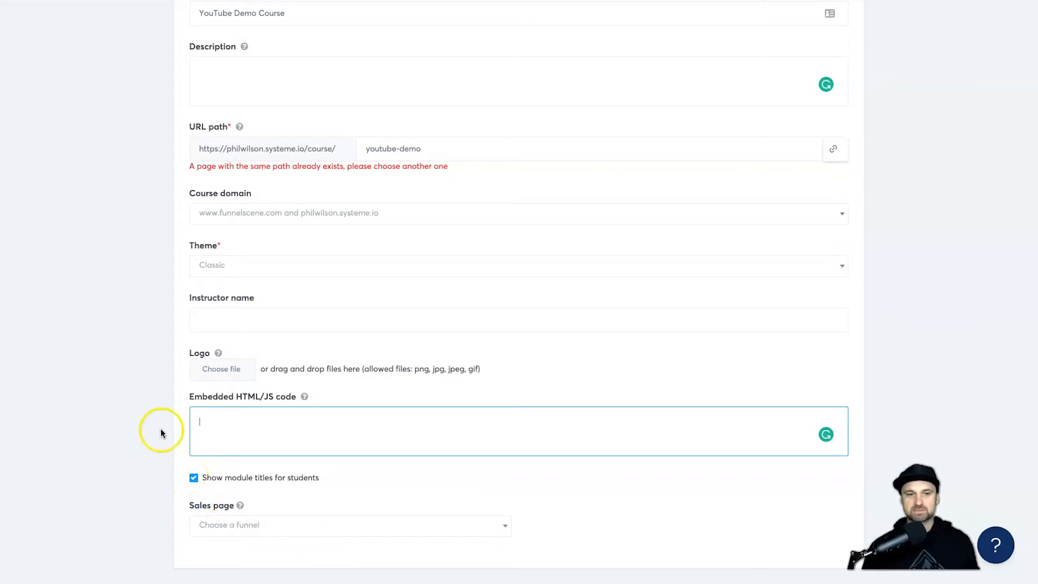
{"action": "left_click", "coordinate": [298, 508]}
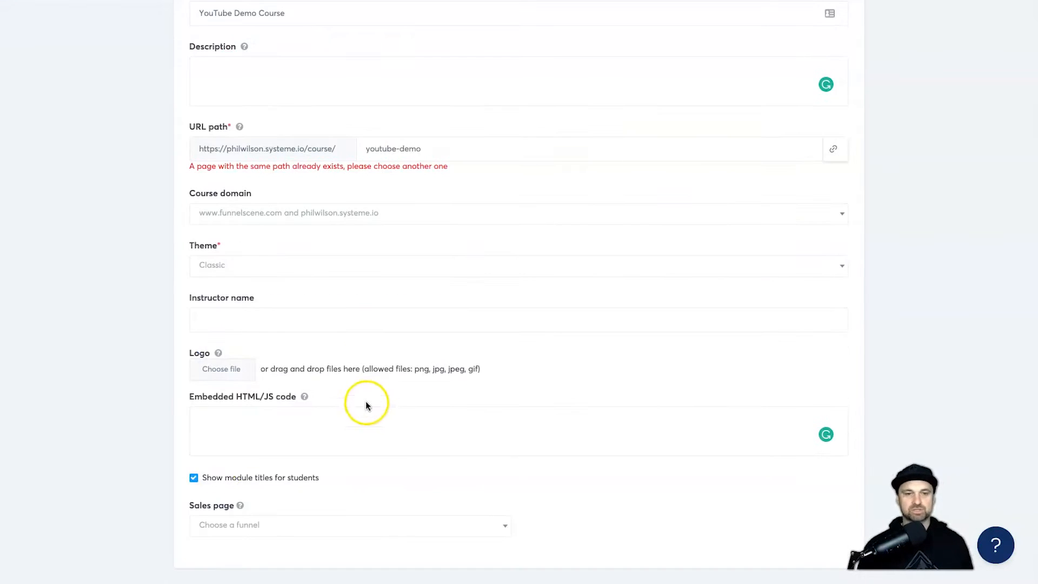
{"action": "left_click", "coordinate": [284, 523]}
{"action": "left_click", "coordinate": [284, 521]}
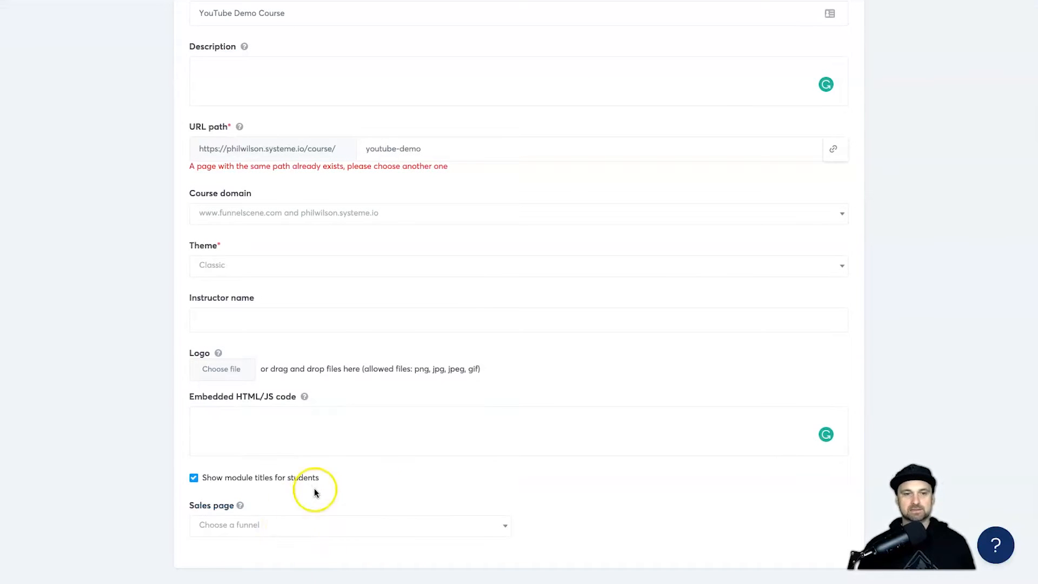
Save the course and add its first module, named "Introduction".
{"action": "scroll", "coordinate": [504, 424], "scroll_direction": "up", "scroll_amount": 3}
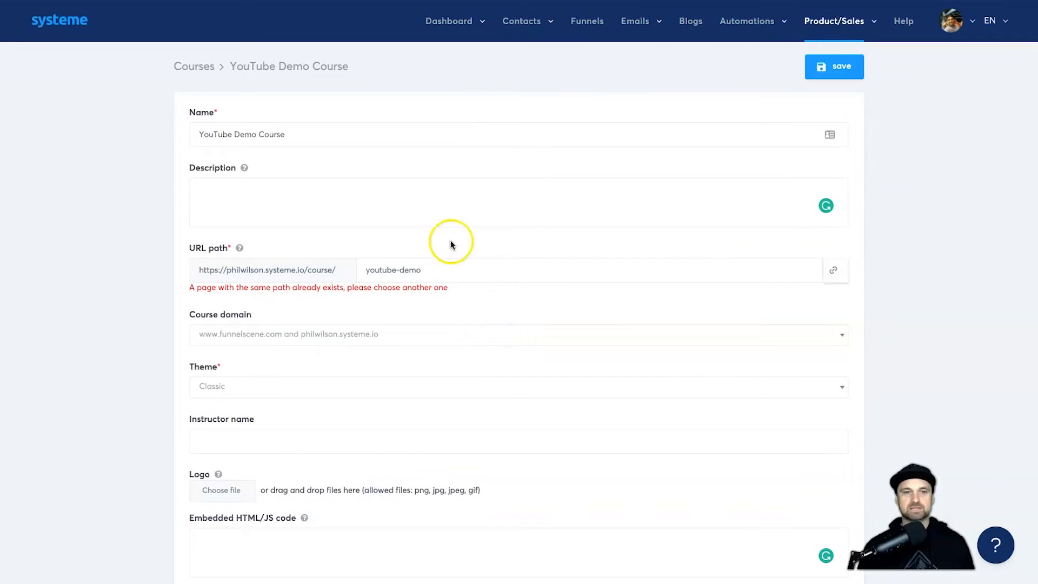
{"action": "left_click", "coordinate": [846, 64]}
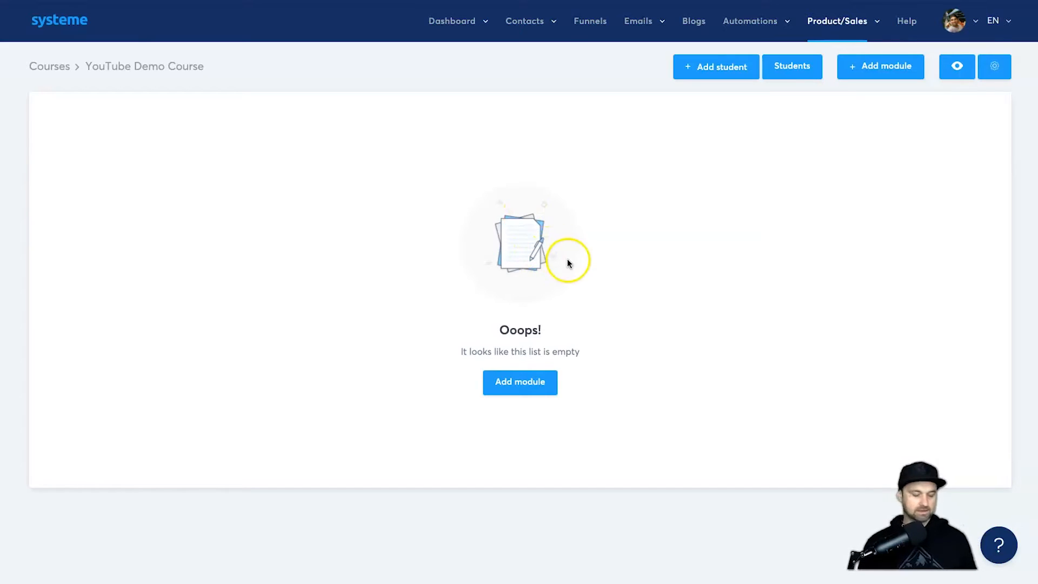
{"action": "left_click", "coordinate": [508, 387]}
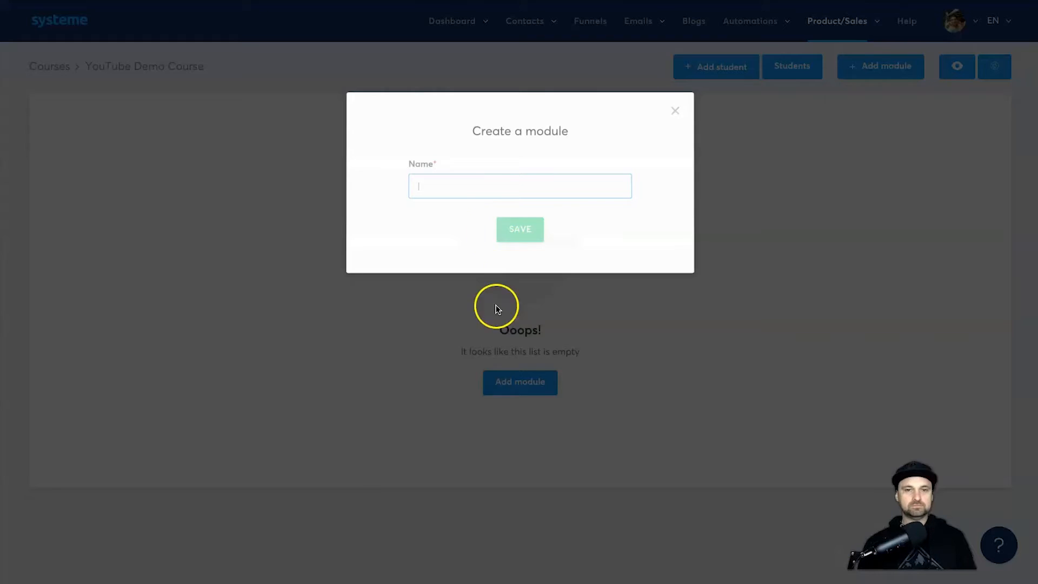
{"action": "left_click", "coordinate": [496, 188]}
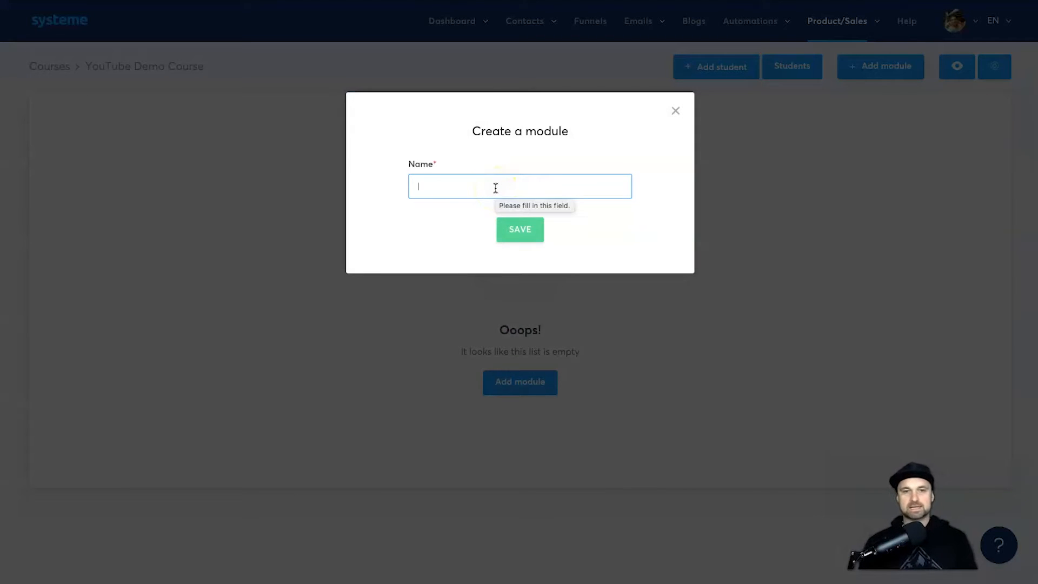
{"action": "type", "text": "Introduction"}
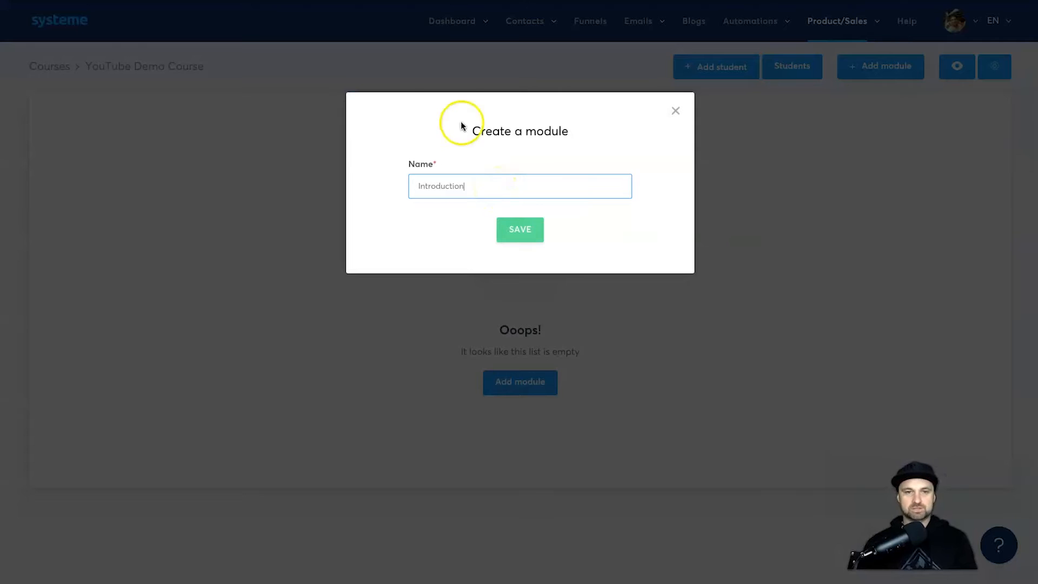
{"action": "left_click", "coordinate": [519, 231]}
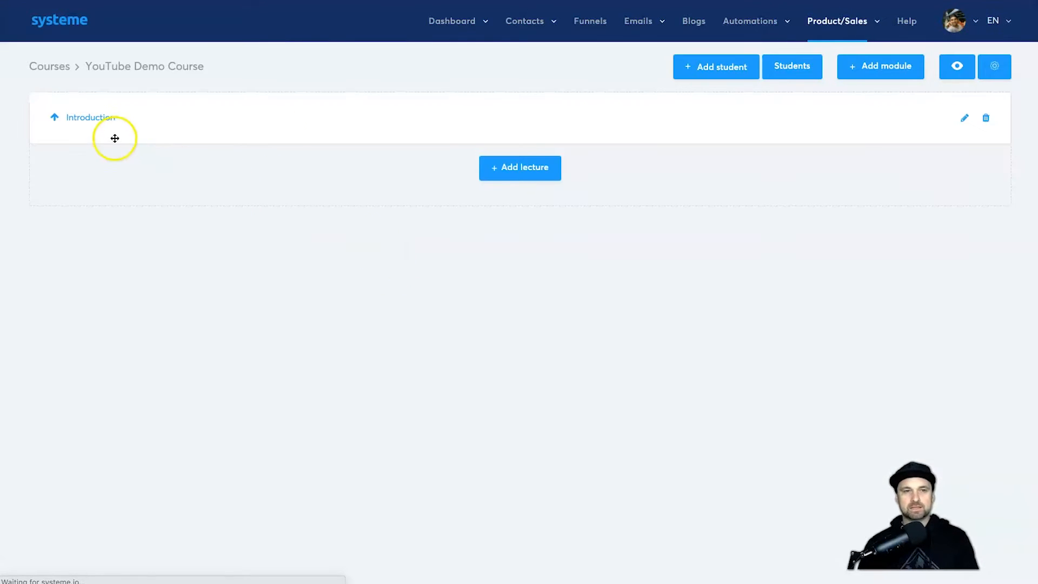
Create a lecture in the Introduction module named "1. Welcome to YouTube Demo" with the Text page type and a delay of 0.
{"action": "left_click", "coordinate": [535, 166]}
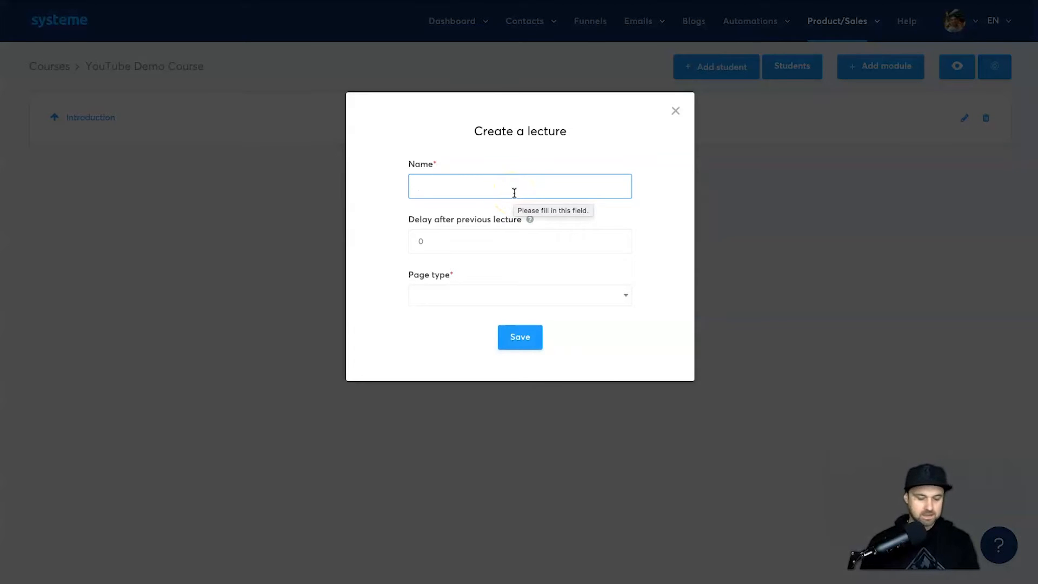
{"action": "type", "text": "1. Welcome "}
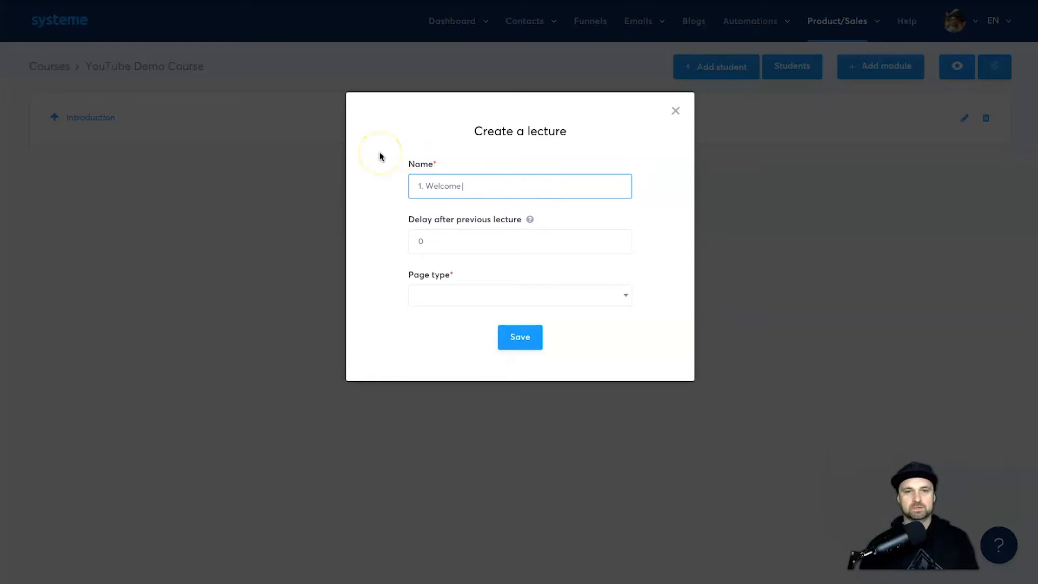
{"action": "type", "text": "to YouTube Demo"}
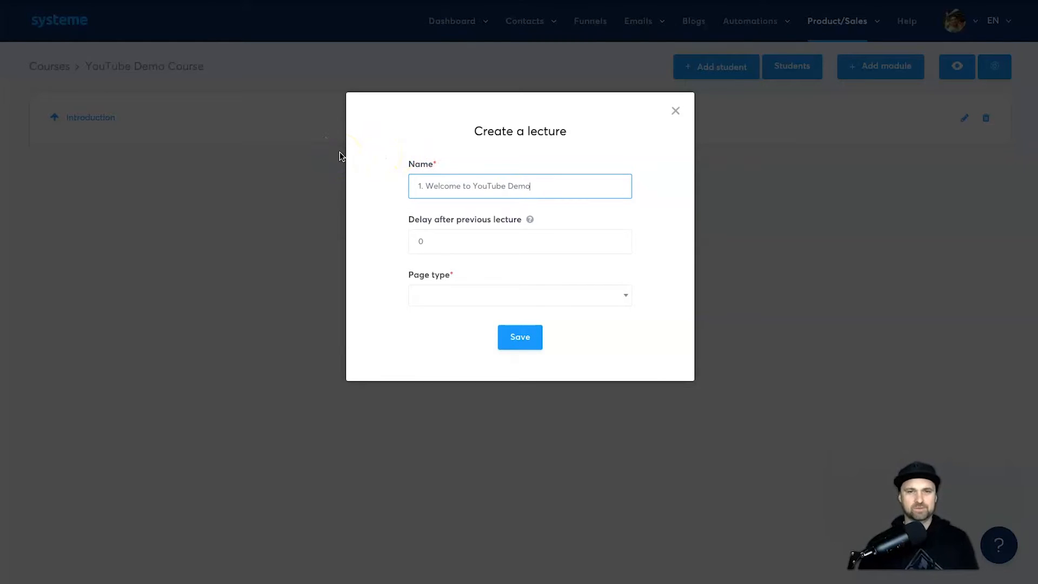
{"action": "left_click", "coordinate": [483, 295]}
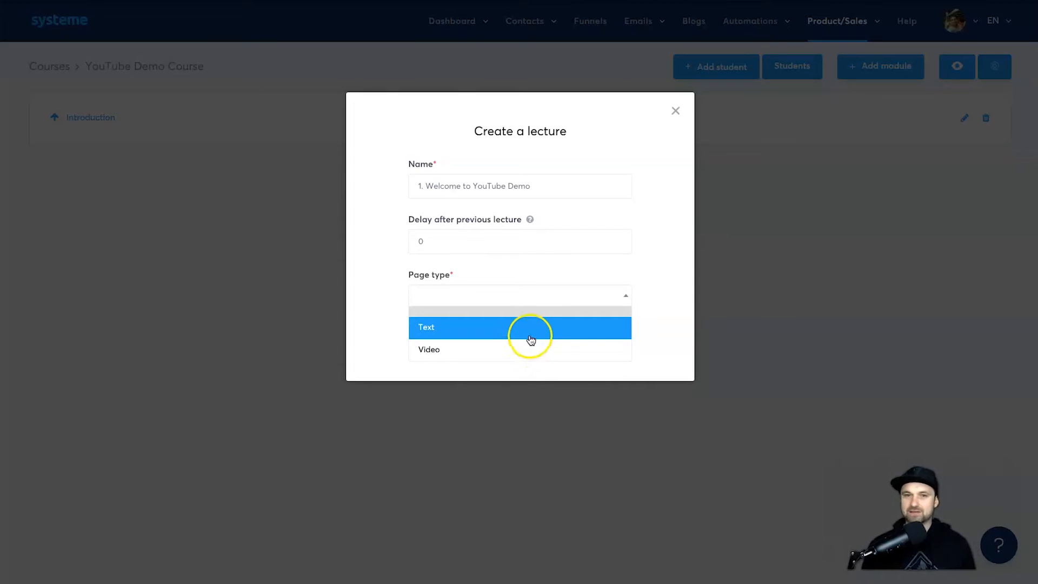
{"action": "left_click", "coordinate": [510, 336]}
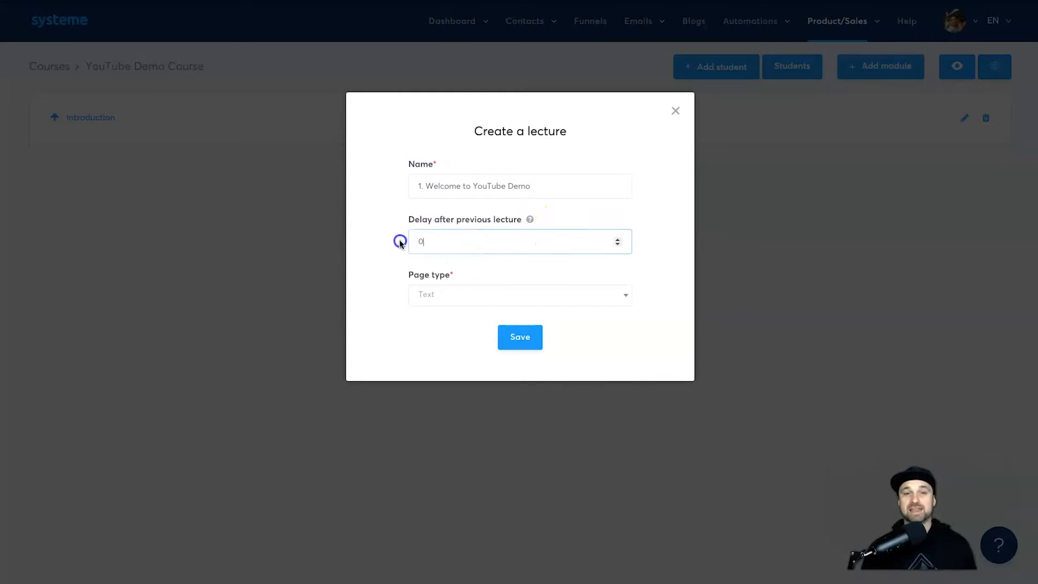
{"action": "left_click", "coordinate": [453, 237]}
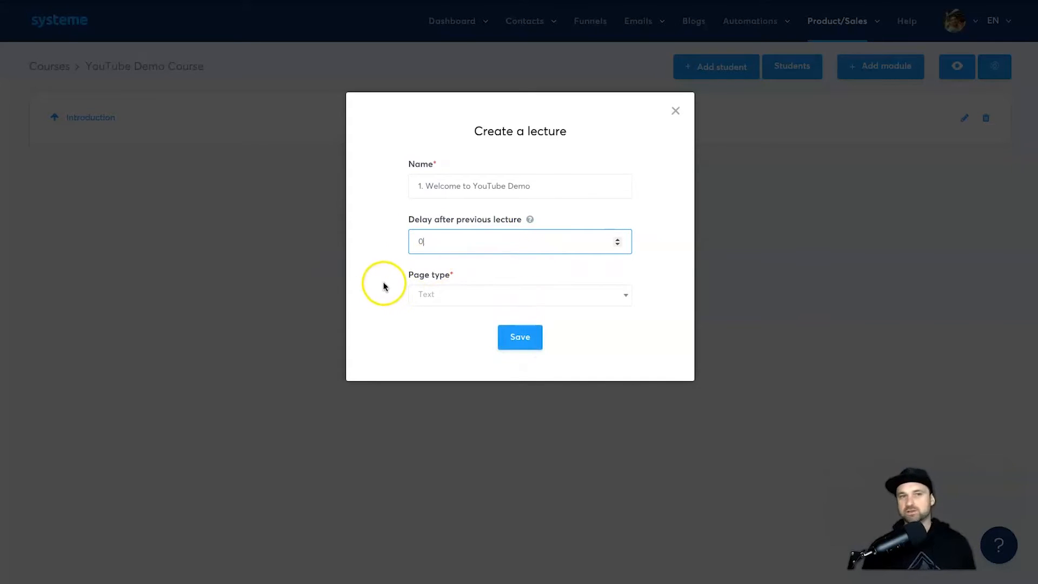
{"action": "left_click", "coordinate": [523, 338]}
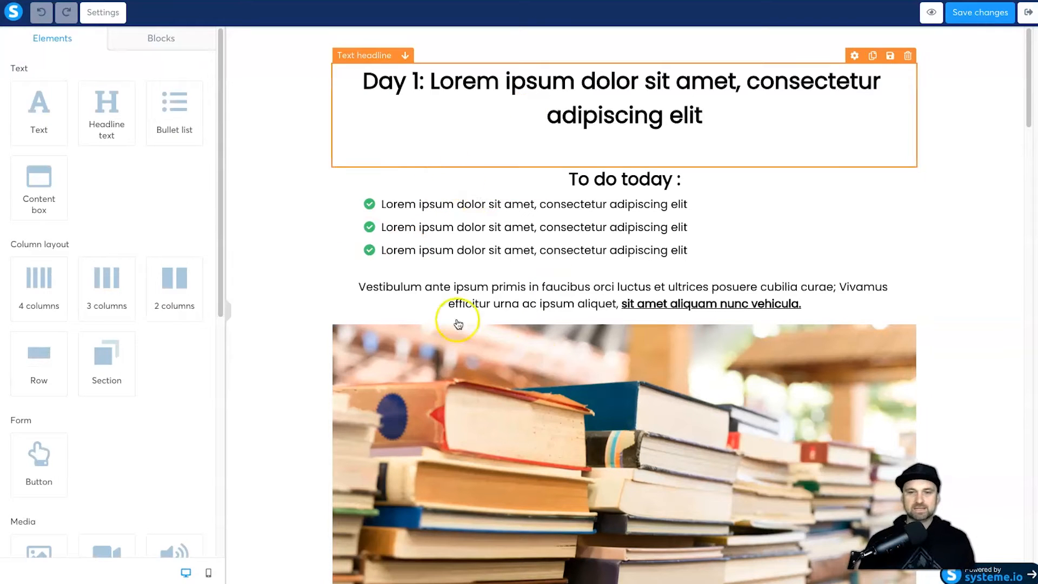
Look through the lecture page template and delete its placeholder content, from the Day 1 headline down.
{"action": "left_click", "coordinate": [348, 112]}
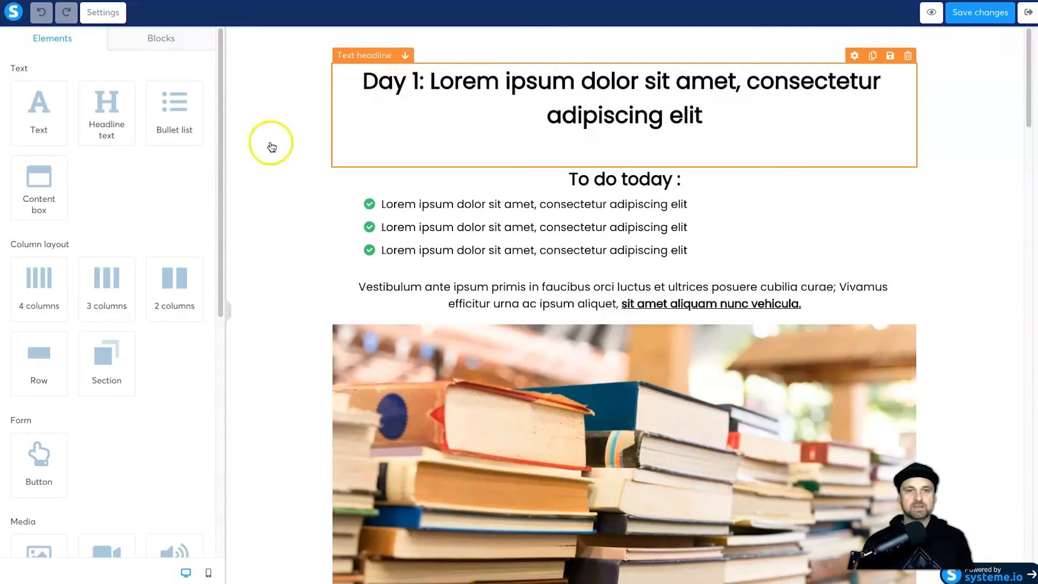
{"action": "scroll", "coordinate": [310, 204], "scroll_direction": "down", "scroll_amount": 10}
{"action": "scroll", "coordinate": [456, 200], "scroll_direction": "down", "scroll_amount": 20}
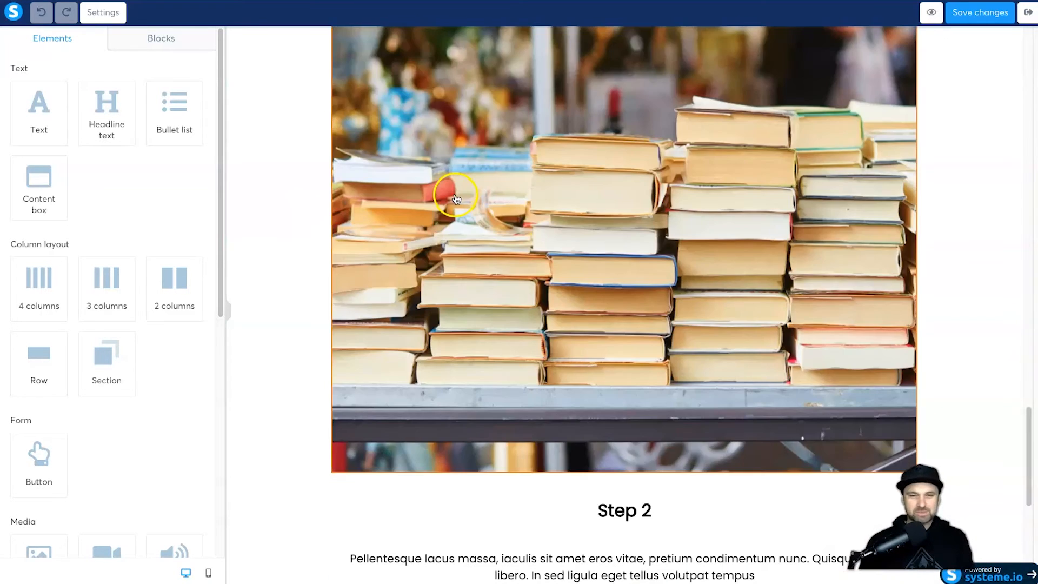
{"action": "scroll", "coordinate": [456, 199], "scroll_direction": "up", "scroll_amount": 12}
{"action": "scroll", "coordinate": [457, 198], "scroll_direction": "up", "scroll_amount": 10}
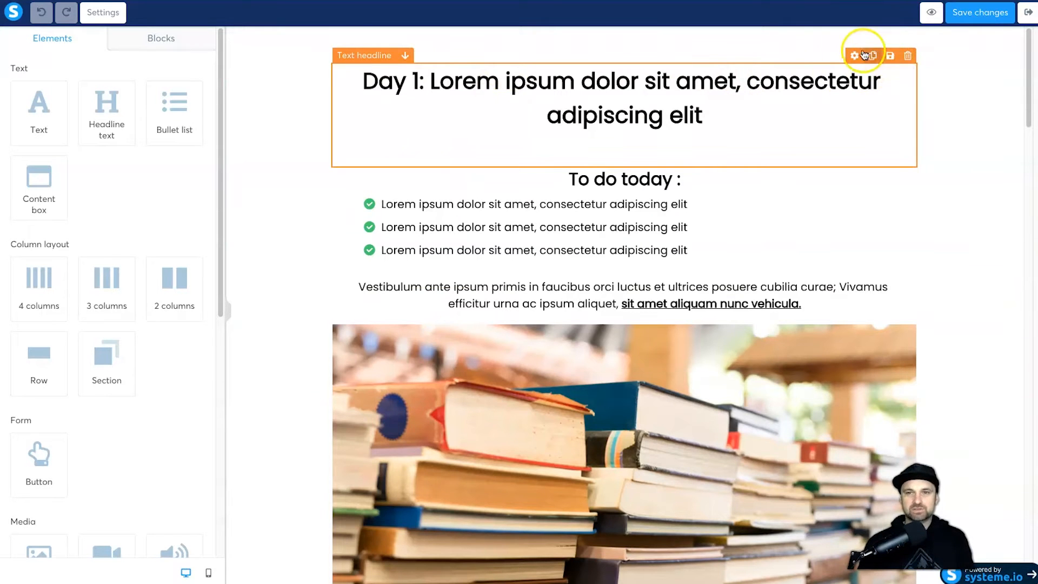
{"action": "left_click", "coordinate": [908, 62]}
{"action": "left_click", "coordinate": [621, 56]}
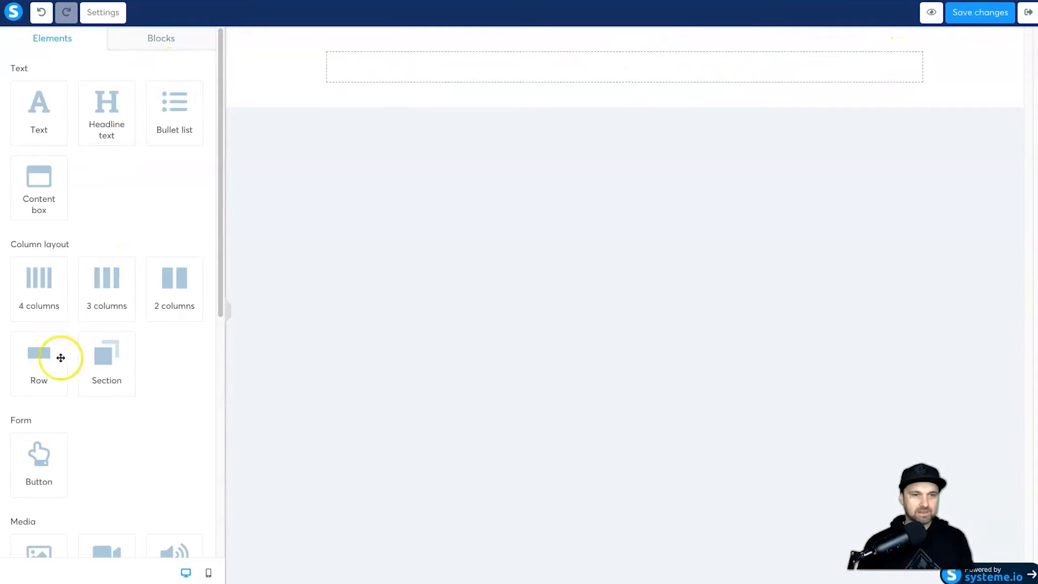
Add a row to the empty lecture page and place a headline text element inside it.
{"action": "left_click_drag", "start_coordinate": [44, 369], "coordinate": [637, 75]}
{"action": "left_click_drag", "start_coordinate": [107, 115], "coordinate": [550, 98]}
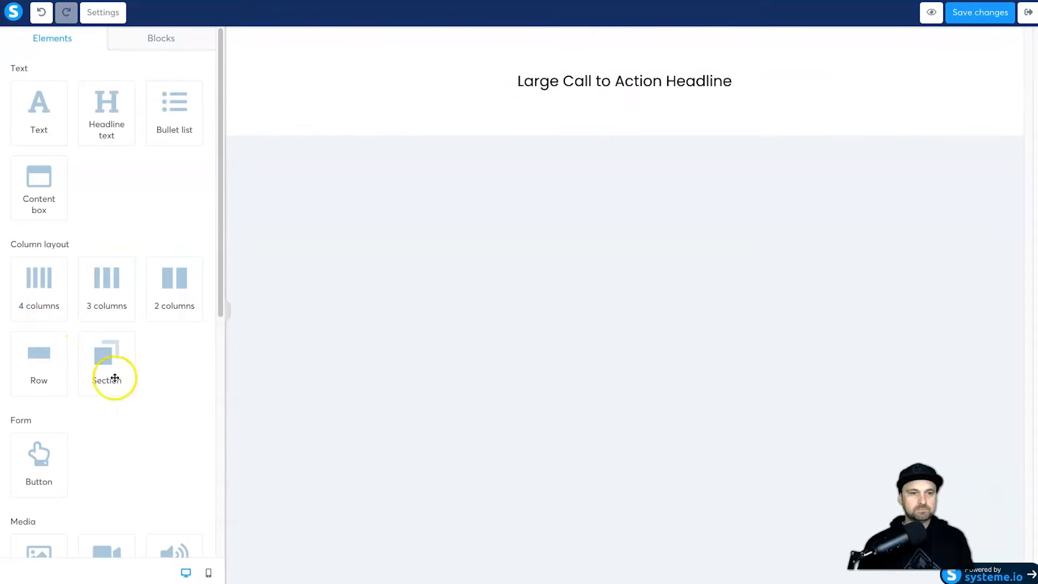
{"action": "scroll", "coordinate": [126, 333], "scroll_direction": "down", "scroll_amount": 8}
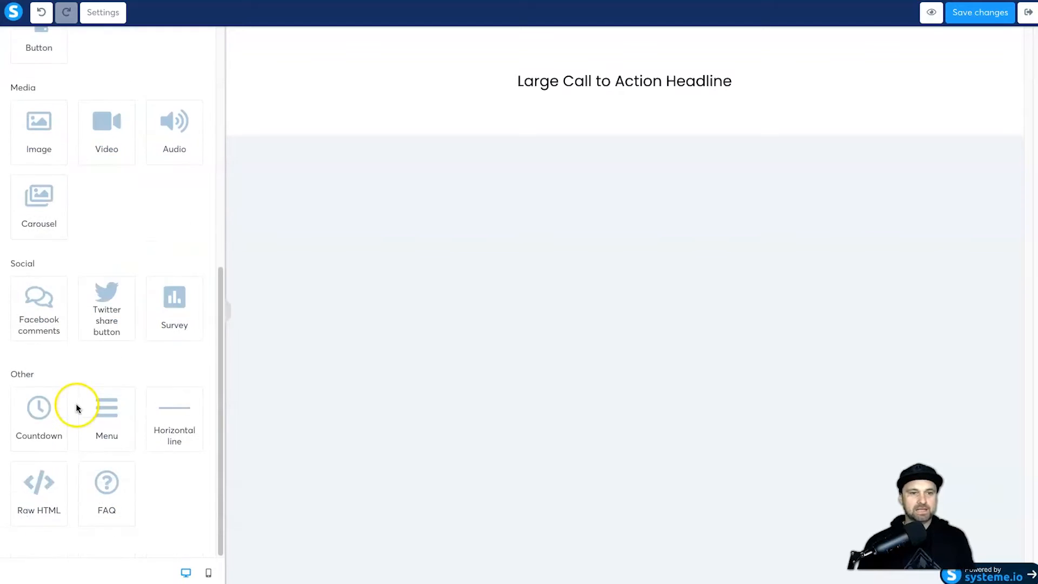
{"action": "scroll", "coordinate": [76, 405], "scroll_direction": "up", "scroll_amount": 8}
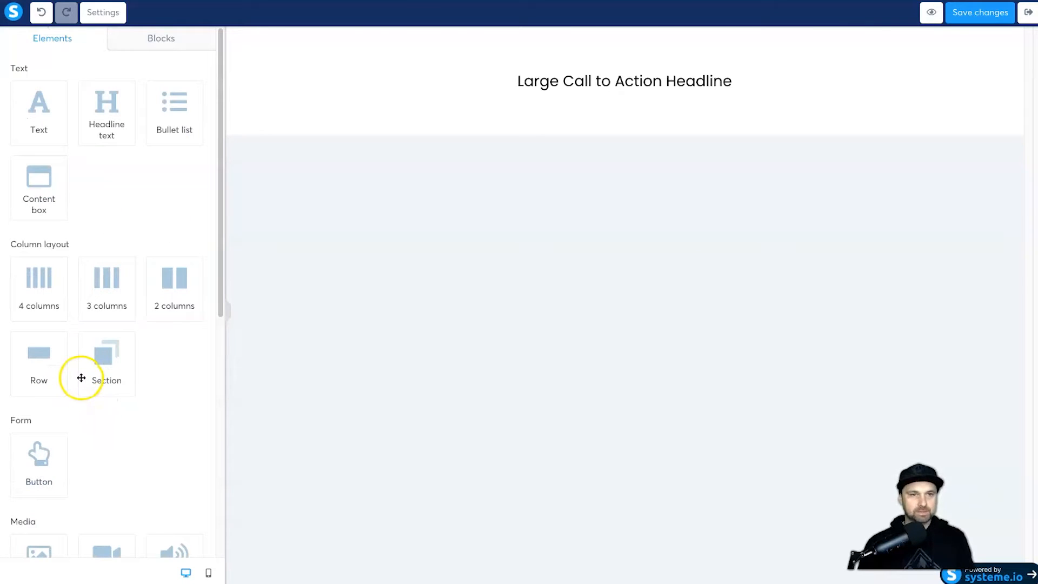
Place a video element directly below the headline in the lecture page's row.
{"action": "scroll", "coordinate": [136, 341], "scroll_direction": "down", "scroll_amount": 5}
{"action": "left_click_drag", "start_coordinate": [133, 339], "coordinate": [619, 89]}
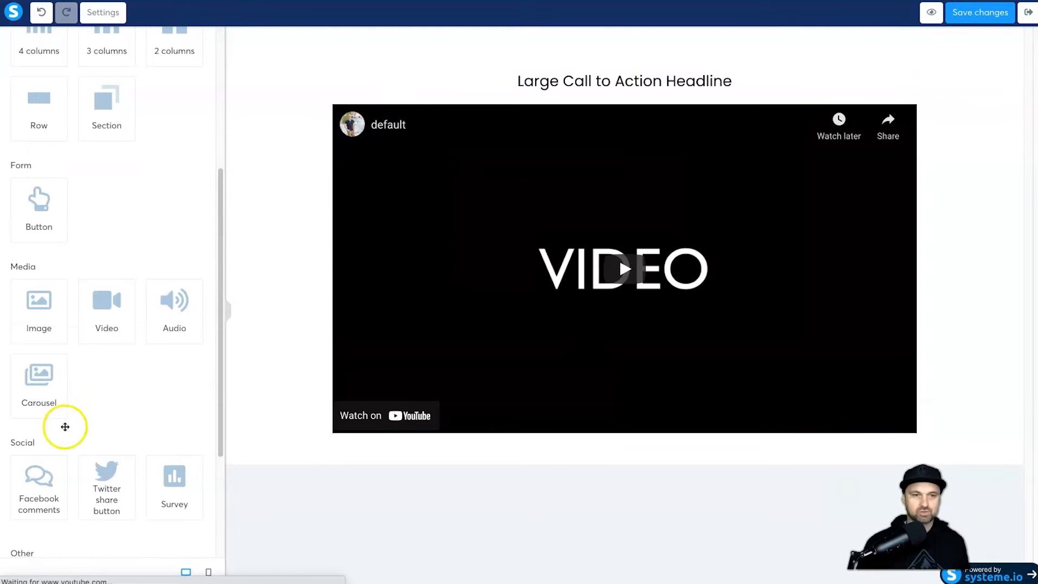
{"action": "scroll", "coordinate": [59, 432], "scroll_direction": "down", "scroll_amount": 3}
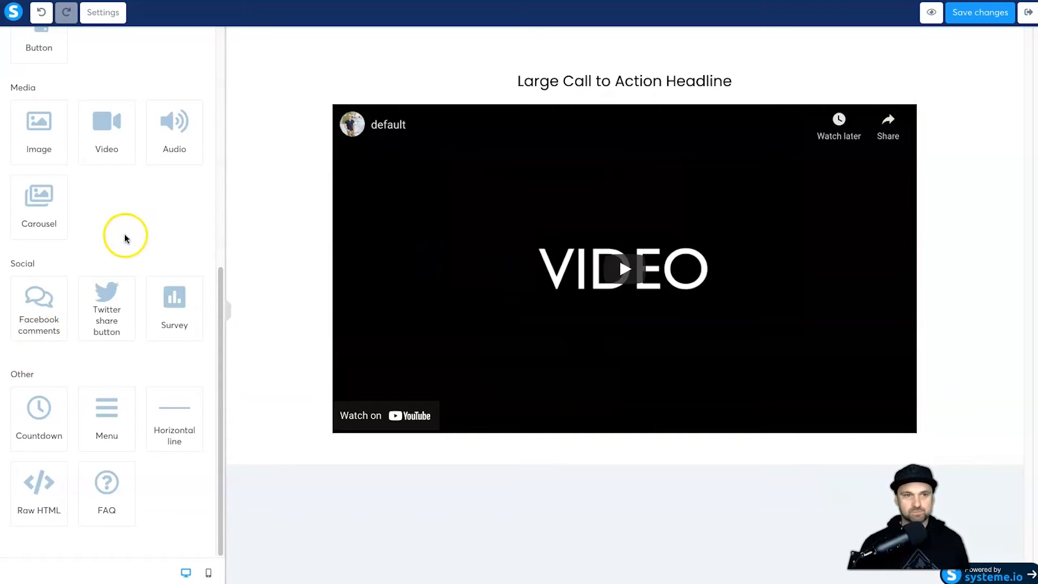
Add a text element right under the video in the same row and set its top margin to 25.
{"action": "scroll", "coordinate": [135, 225], "scroll_direction": "up", "scroll_amount": 8}
{"action": "left_click_drag", "start_coordinate": [21, 106], "coordinate": [508, 426]}
{"action": "left_click_drag", "start_coordinate": [439, 449], "coordinate": [232, 212]}
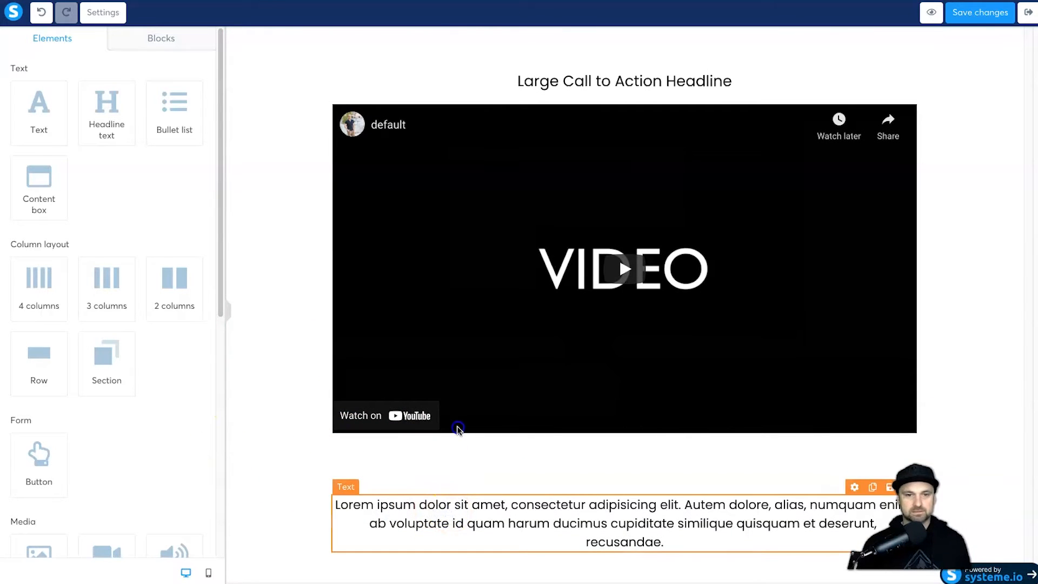
{"action": "left_click_drag", "start_coordinate": [457, 429], "coordinate": [456, 431]}
{"action": "left_click", "coordinate": [447, 454]}
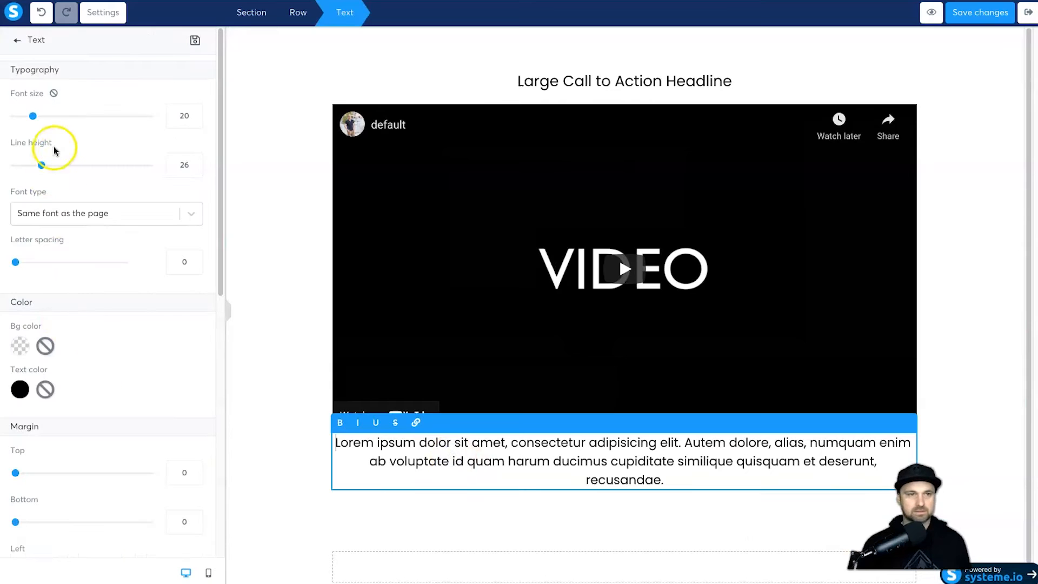
{"action": "left_click_drag", "start_coordinate": [25, 474], "coordinate": [32, 475]}
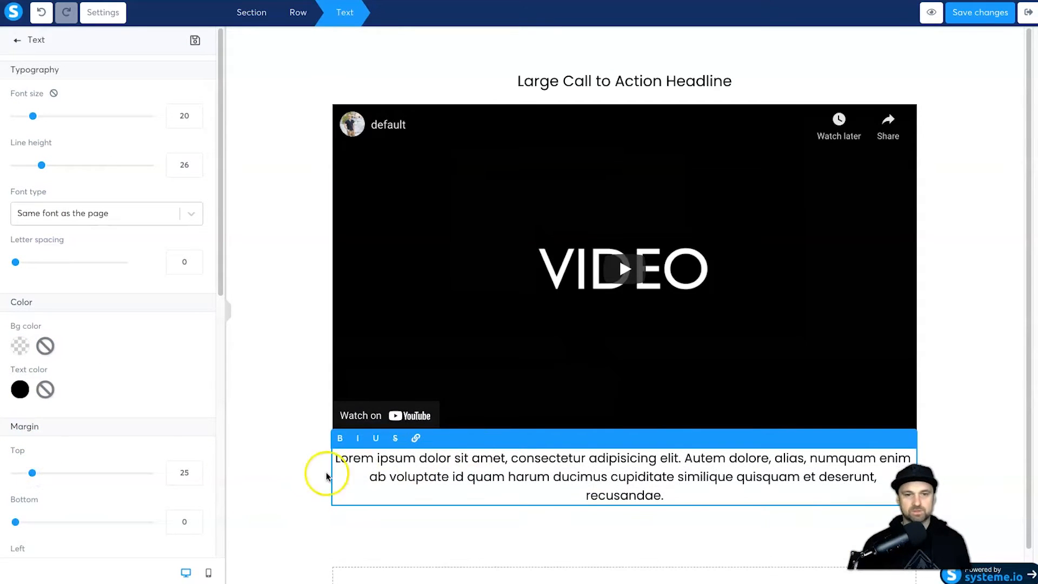
{"action": "left_click", "coordinate": [440, 505]}
Delete the empty section left below the text paragraph.
{"action": "scroll", "coordinate": [423, 543], "scroll_direction": "down", "scroll_amount": 1}
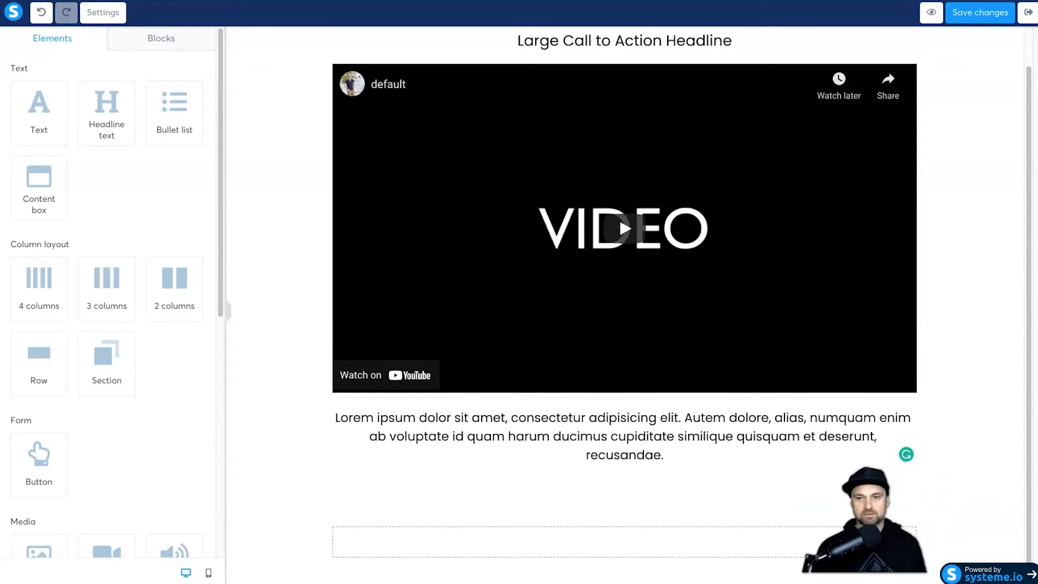
{"action": "left_click", "coordinate": [1004, 517]}
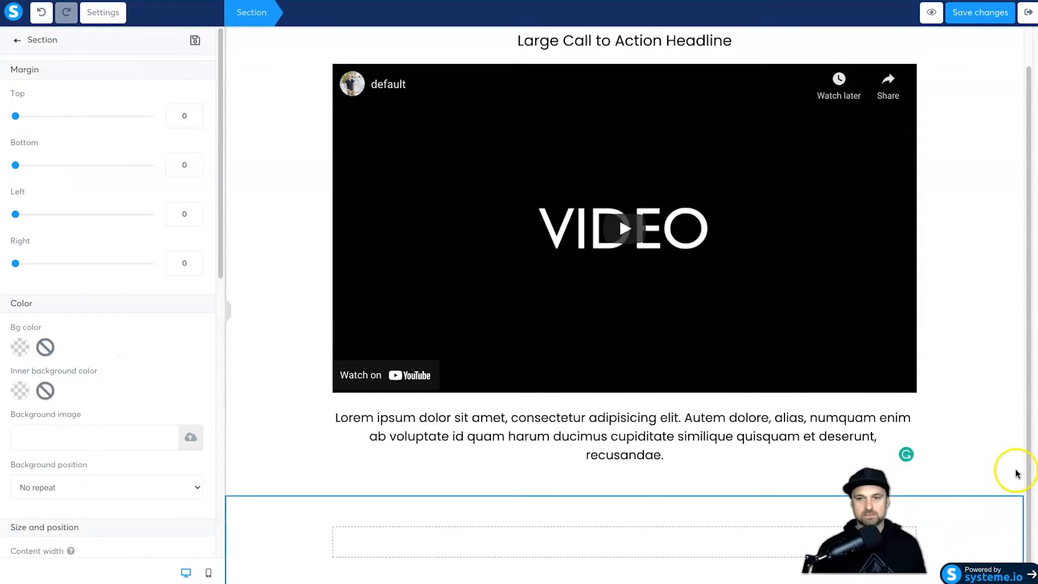
{"action": "left_click", "coordinate": [1015, 487]}
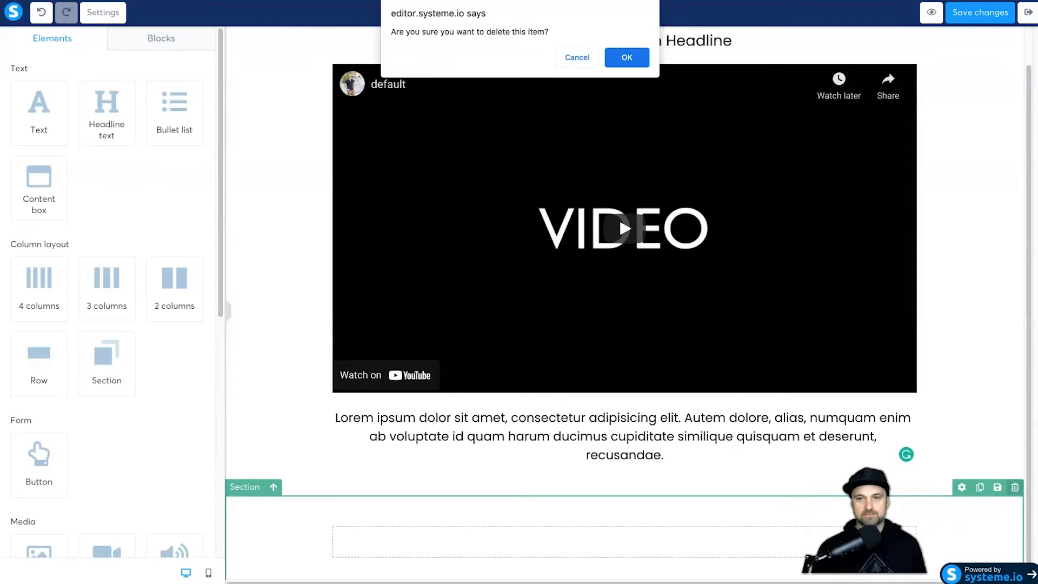
{"action": "left_click", "coordinate": [627, 57]}
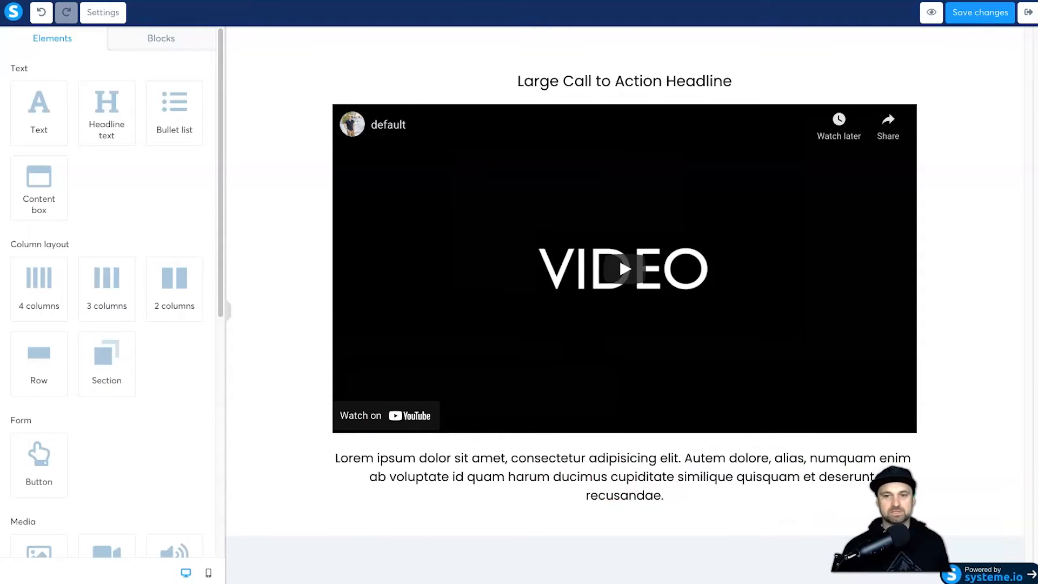
Add a two-column layout below the paragraph with a button in the first column and a duplicate of it in the second.
{"action": "scroll", "coordinate": [108, 325], "scroll_direction": "down", "scroll_amount": 5}
{"action": "left_click_drag", "start_coordinate": [51, 216], "coordinate": [597, 500]}
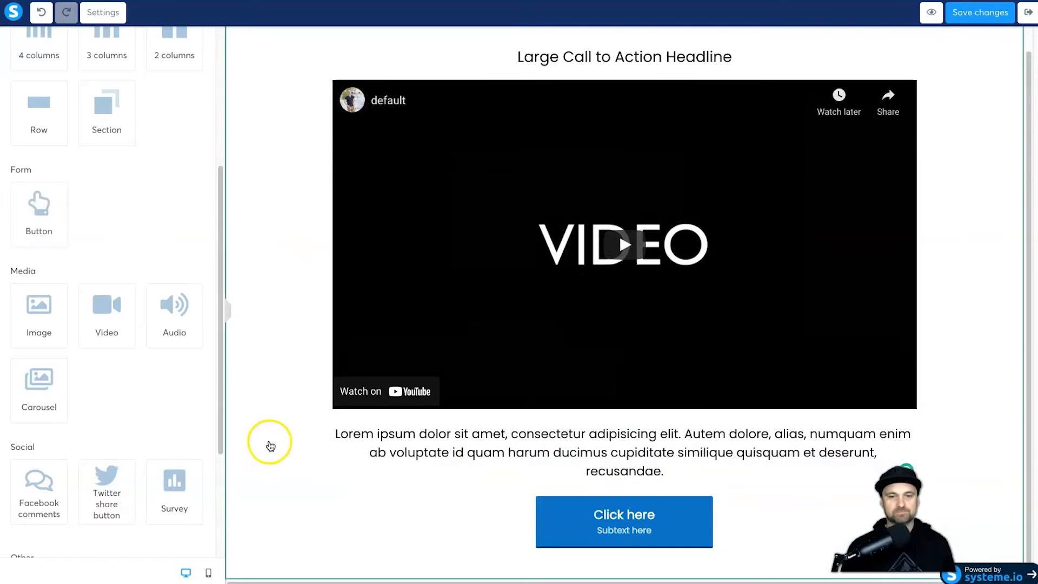
{"action": "scroll", "coordinate": [127, 173], "scroll_direction": "up", "scroll_amount": 2}
{"action": "left_click_drag", "start_coordinate": [157, 155], "coordinate": [540, 503]}
{"action": "left_click_drag", "start_coordinate": [607, 521], "coordinate": [529, 473]}
{"action": "left_click", "coordinate": [575, 490]}
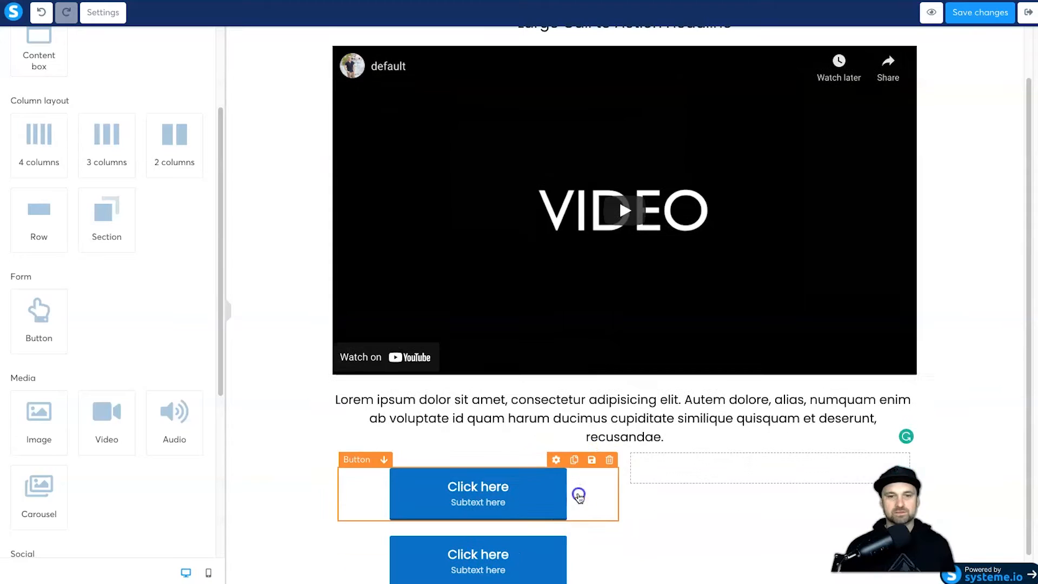
{"action": "left_click_drag", "start_coordinate": [712, 478], "coordinate": [714, 475]}
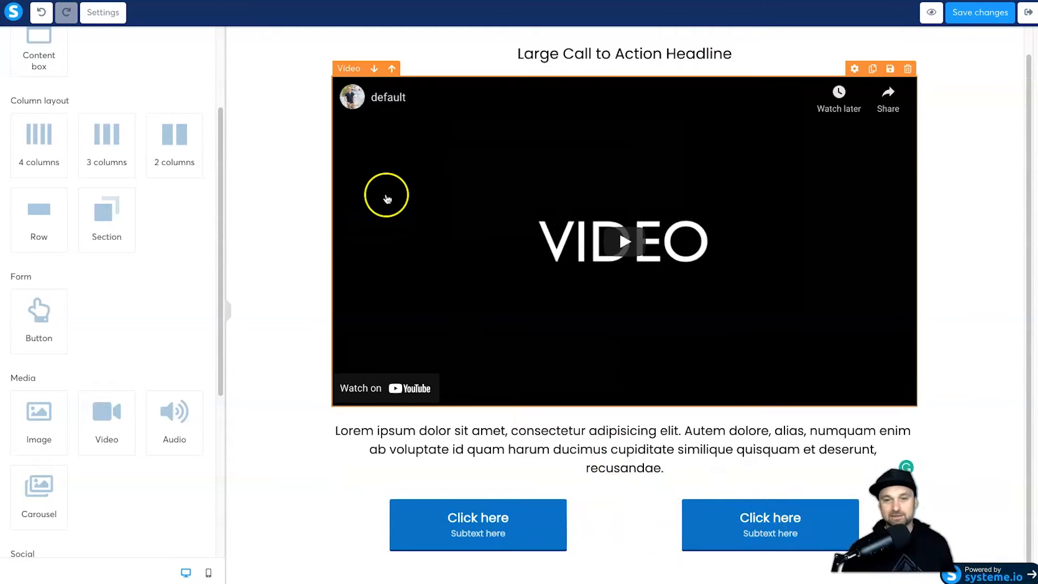
Replace the placeholder headline above the video with "Lesson 1:".
{"action": "left_click", "coordinate": [392, 286]}
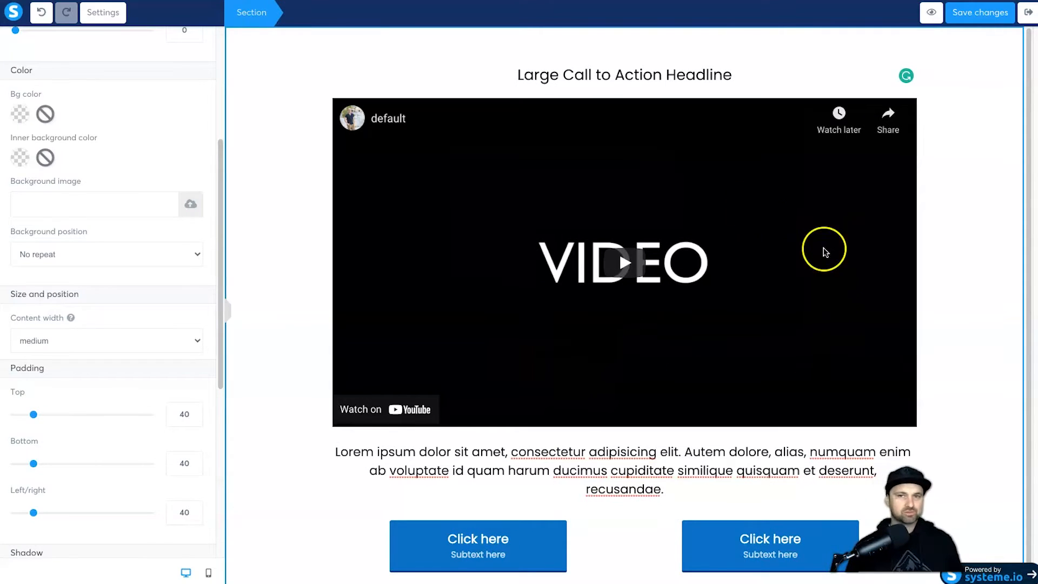
{"action": "left_click", "coordinate": [571, 73]}
{"action": "left_click", "coordinate": [570, 74]}
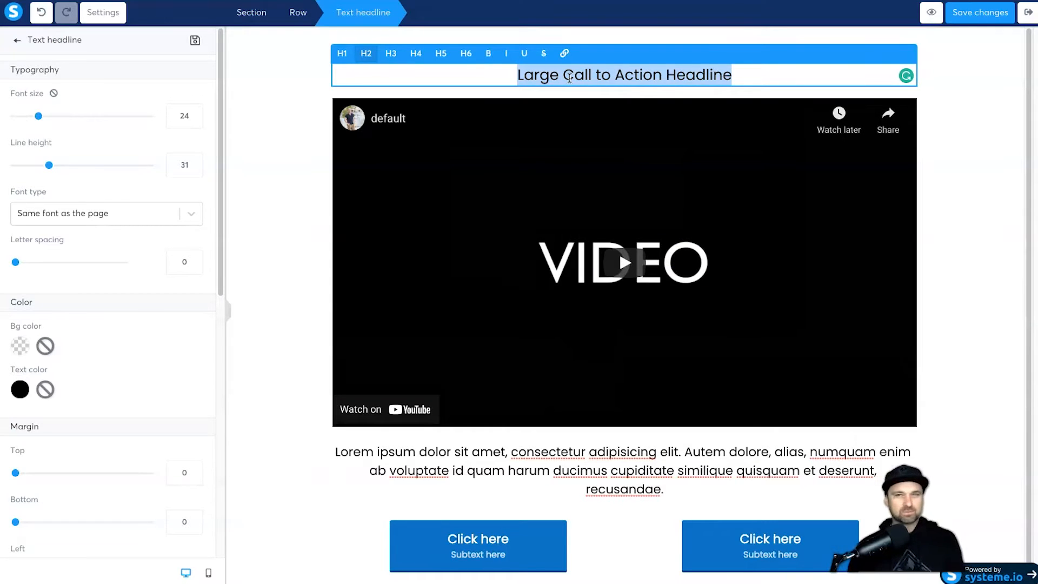
{"action": "type", "text": "Module 1:"}
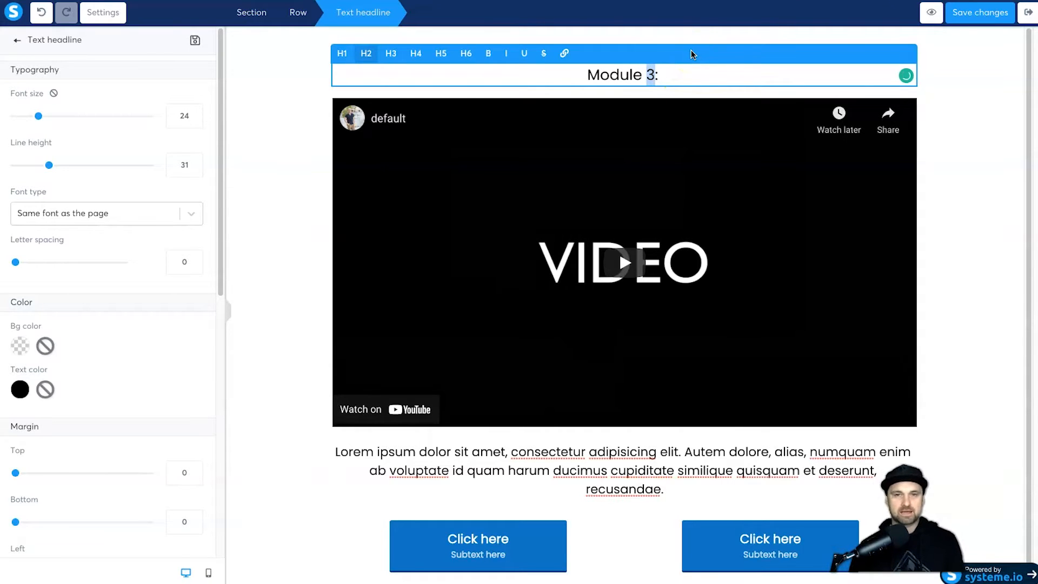
{"action": "key", "text": "ctrl+a"}
{"action": "type", "text": "L"}
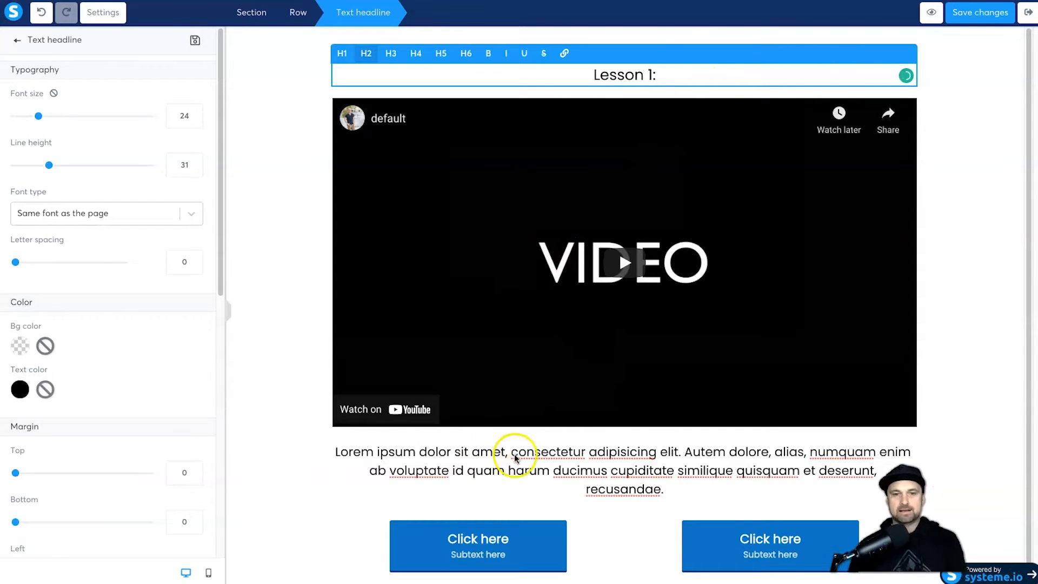
{"action": "left_click", "coordinate": [476, 463]}
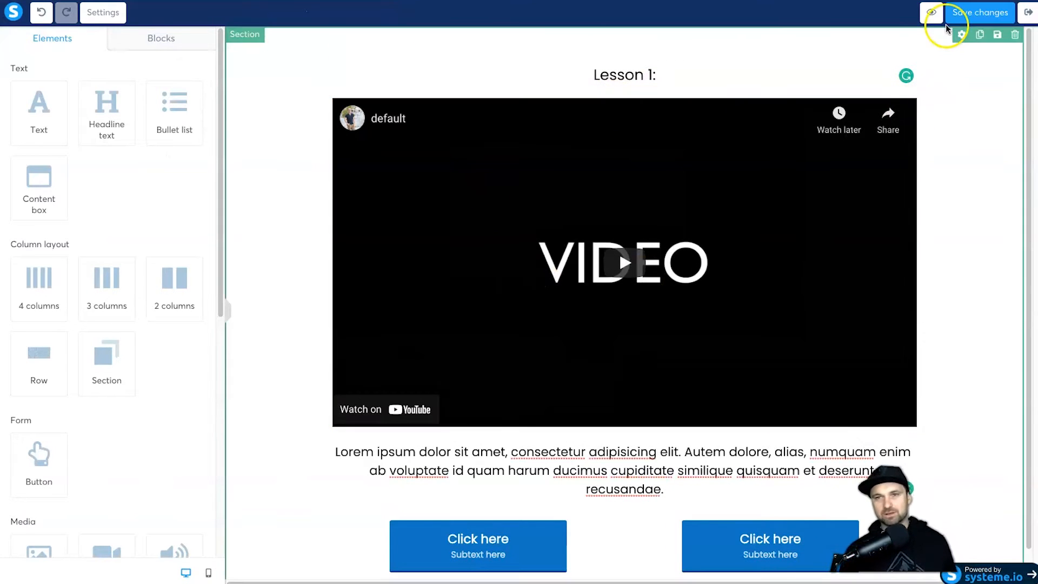
Save the lecture page and preview it from the headline down to the completion option.
{"action": "left_click", "coordinate": [963, 23]}
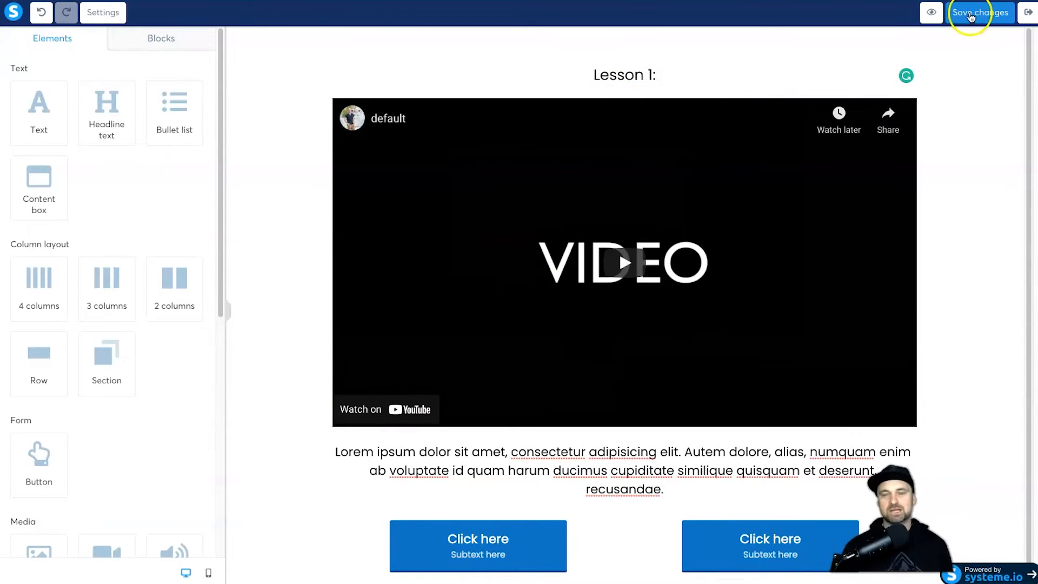
{"action": "left_click", "coordinate": [938, 18]}
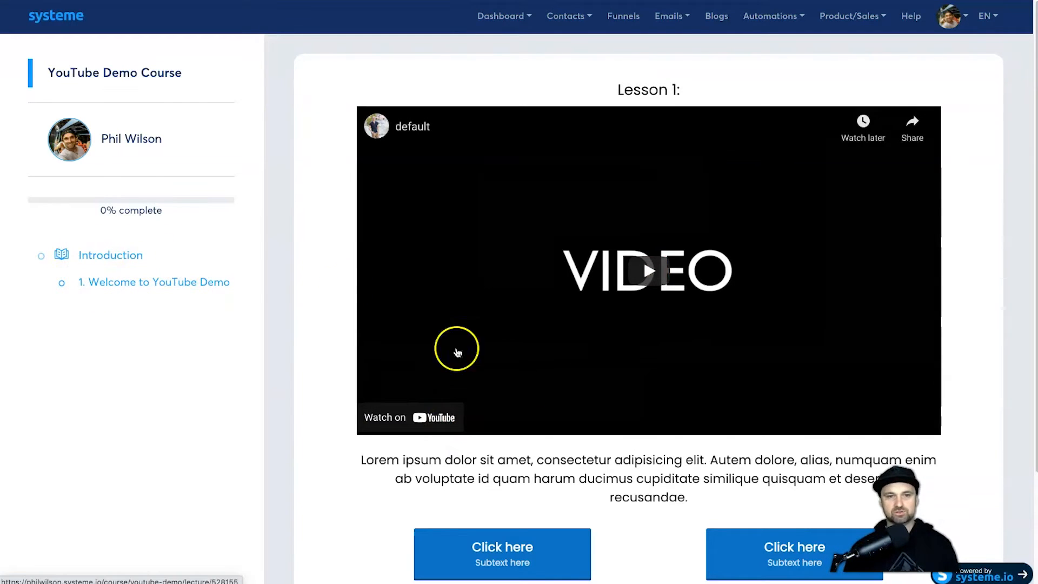
{"action": "scroll", "coordinate": [641, 408], "scroll_direction": "down", "scroll_amount": 3}
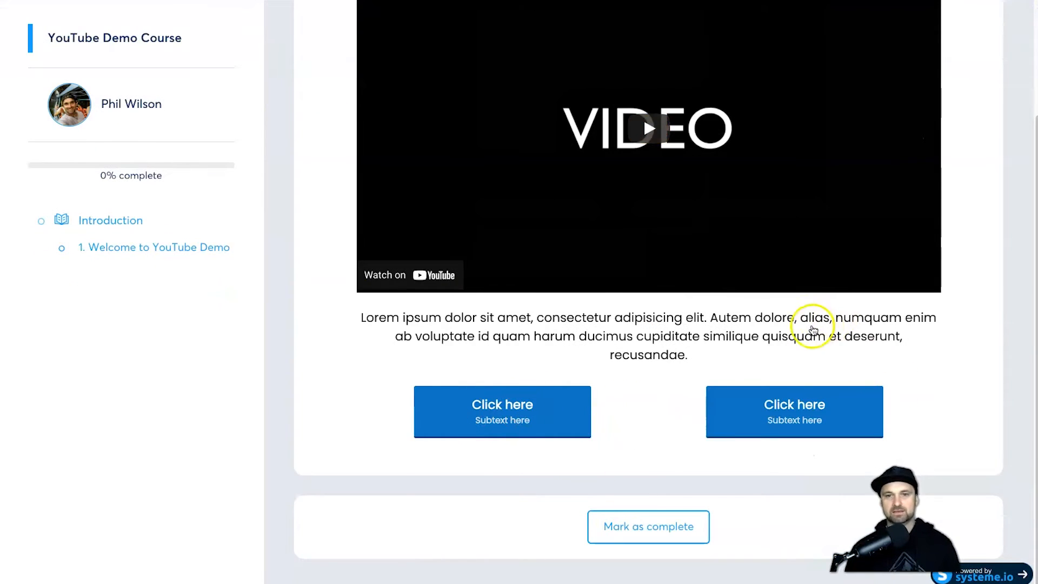
{"action": "scroll", "coordinate": [703, 311], "scroll_direction": "up", "scroll_amount": 3}
{"action": "scroll", "coordinate": [674, 407], "scroll_direction": "down", "scroll_amount": 3}
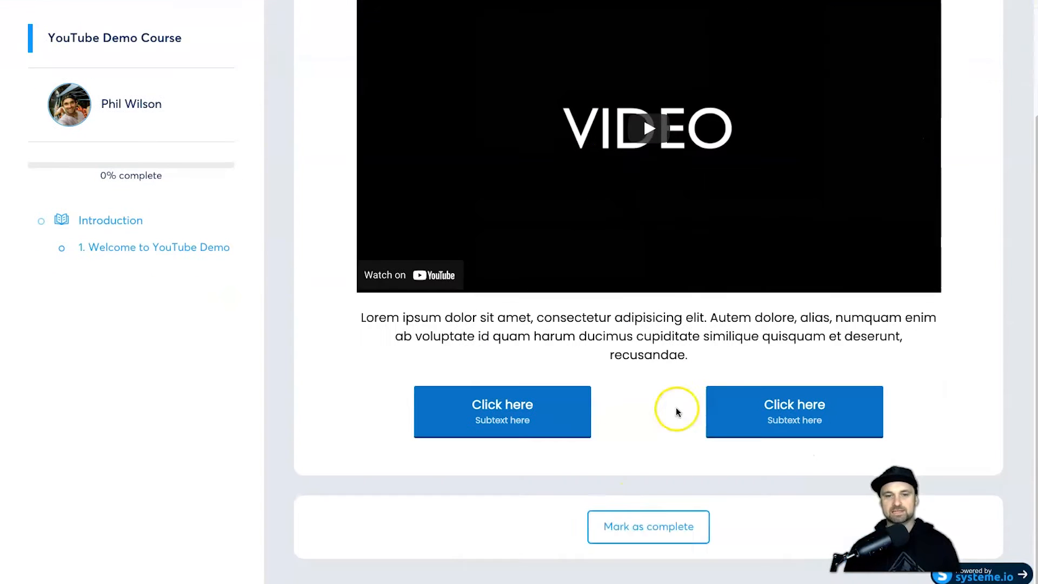
{"action": "scroll", "coordinate": [632, 498], "scroll_direction": "up", "scroll_amount": 3}
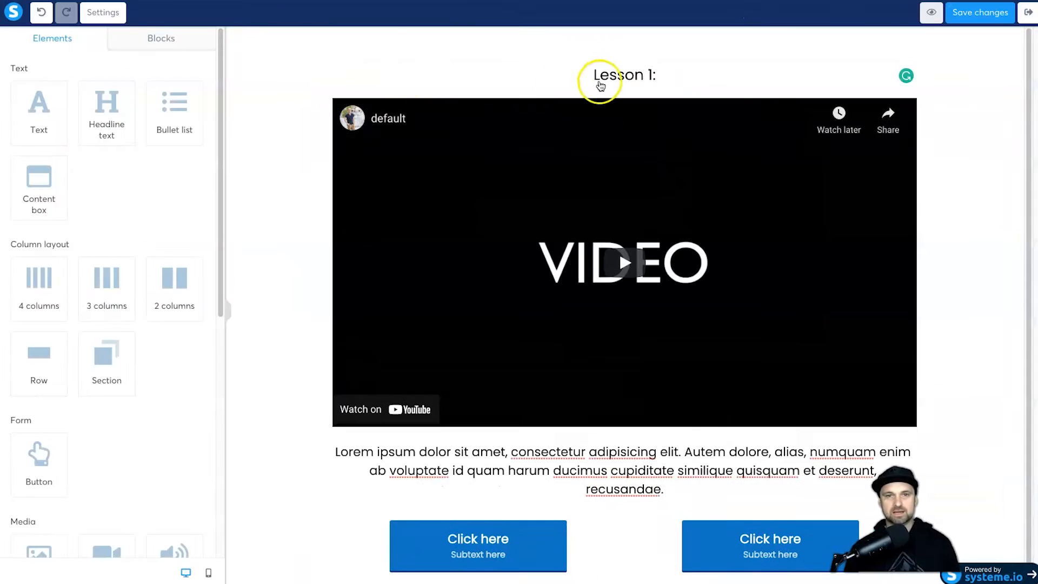
Set the bottom margin of the "Lesson 1:" headline to 10.
{"action": "left_click", "coordinate": [602, 77]}
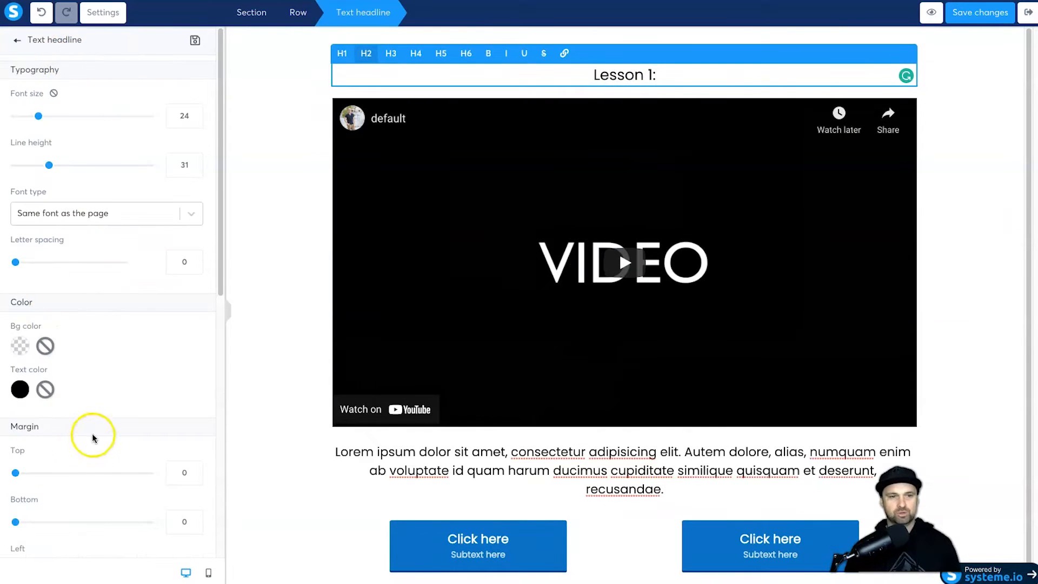
{"action": "scroll", "coordinate": [92, 437], "scroll_direction": "down", "scroll_amount": 1}
{"action": "left_click_drag", "start_coordinate": [15, 503], "coordinate": [20, 501]}
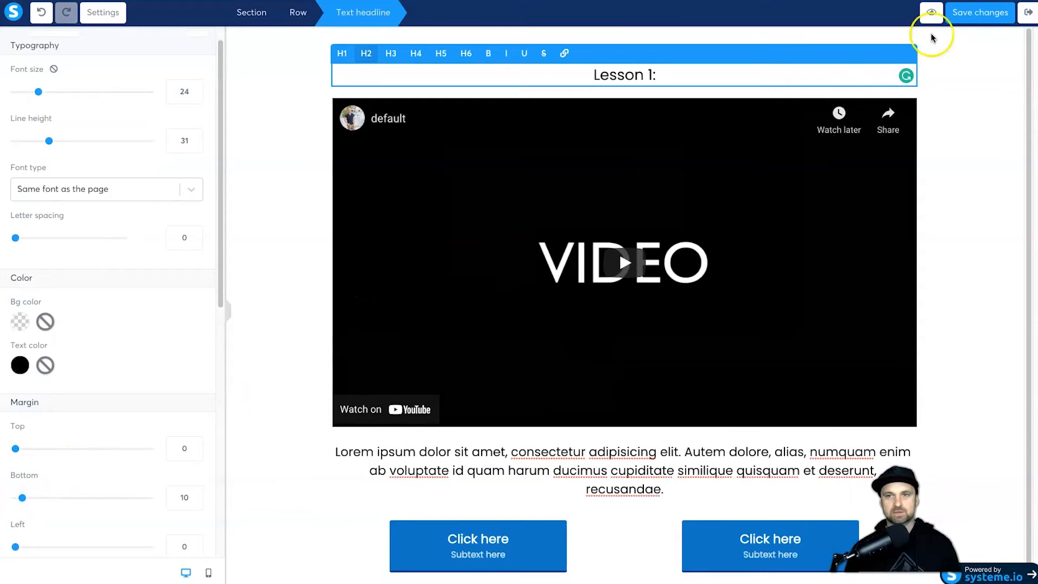
Save the headline spacing change and preview the lecture page, dismissing the preview notice.
{"action": "left_click", "coordinate": [975, 11]}
{"action": "left_click", "coordinate": [916, 16]}
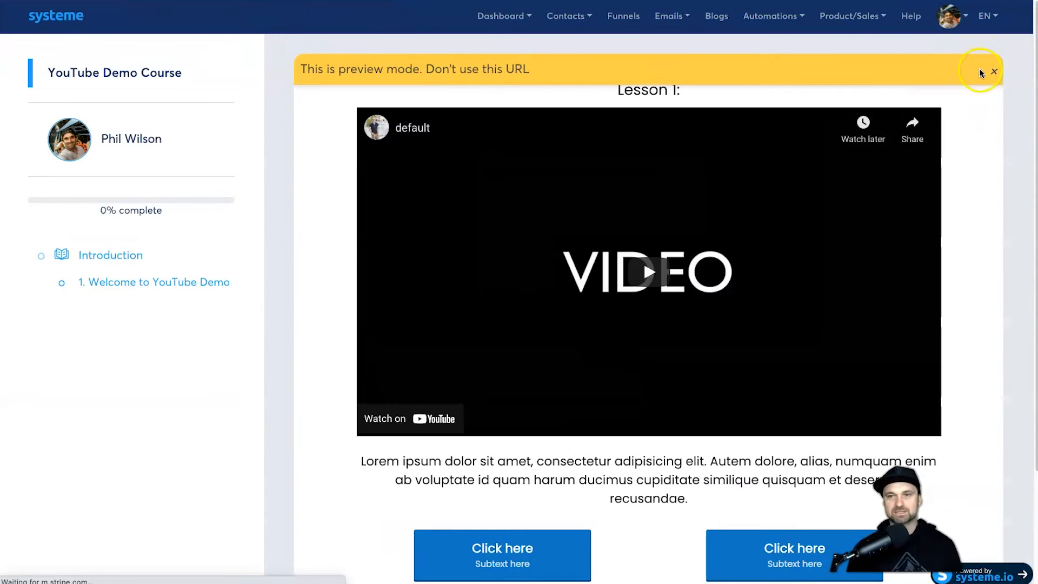
{"action": "left_click", "coordinate": [994, 72]}
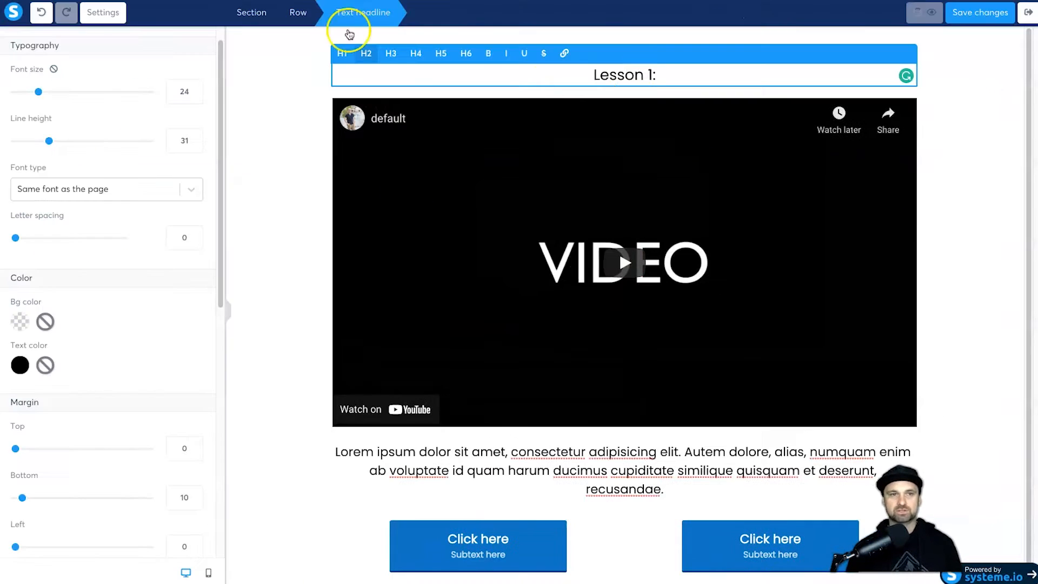
Make the "Lesson 1:" headline bold and check the saved page in the preview.
{"action": "triple_click", "coordinate": [630, 75]}
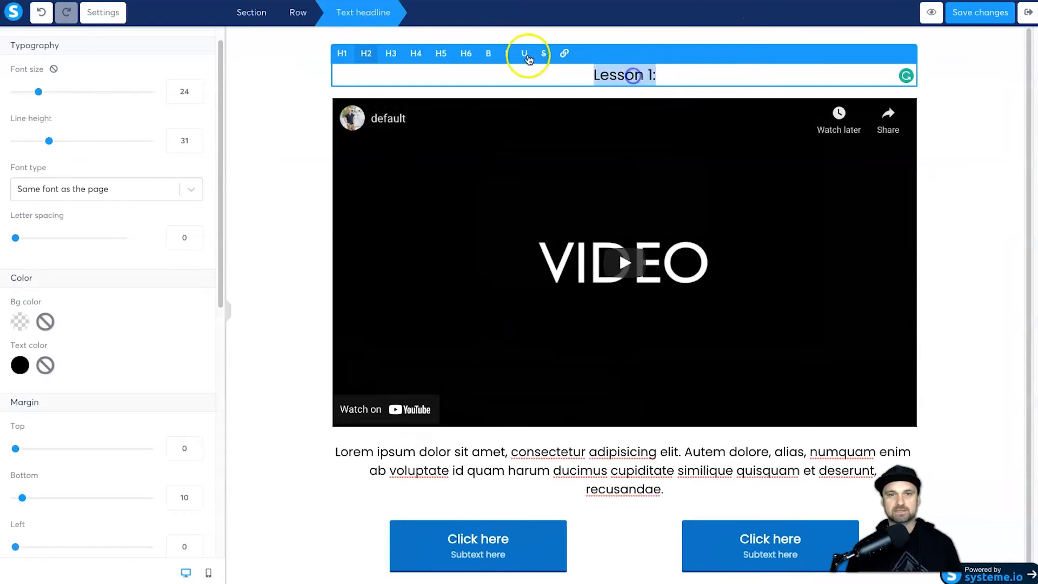
{"action": "left_click", "coordinate": [488, 53]}
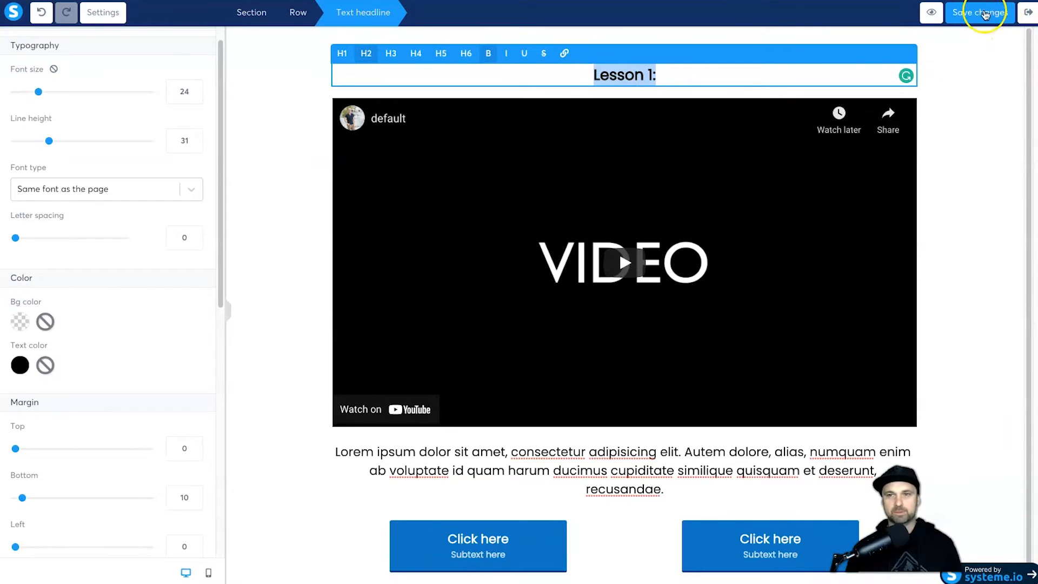
{"action": "left_click", "coordinate": [985, 15]}
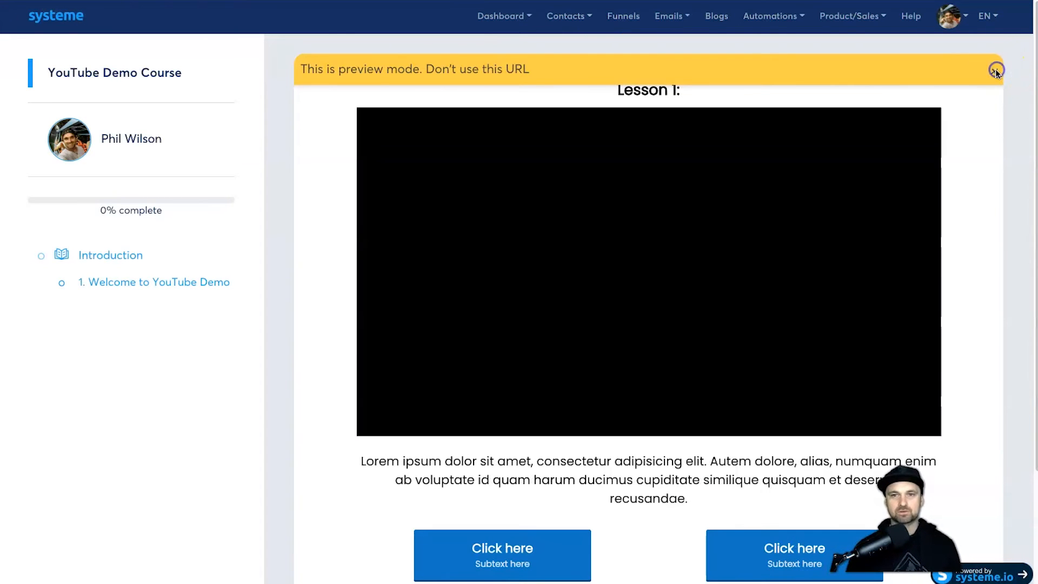
{"action": "left_click", "coordinate": [996, 71]}
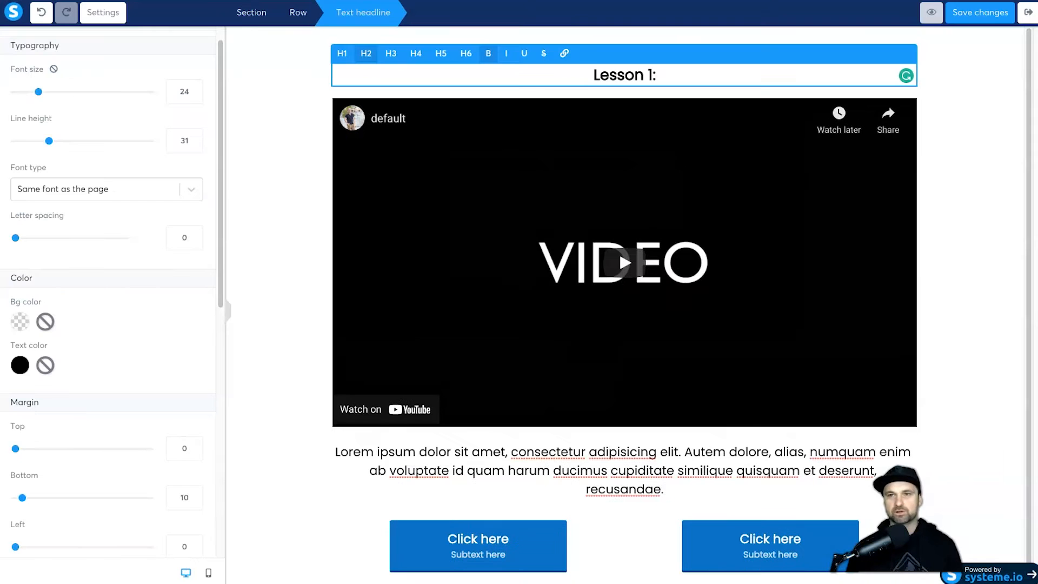
Exit the page editor and duplicate the lecture successively to make four copies in the Introduction module.
{"action": "left_click", "coordinate": [1028, 13]}
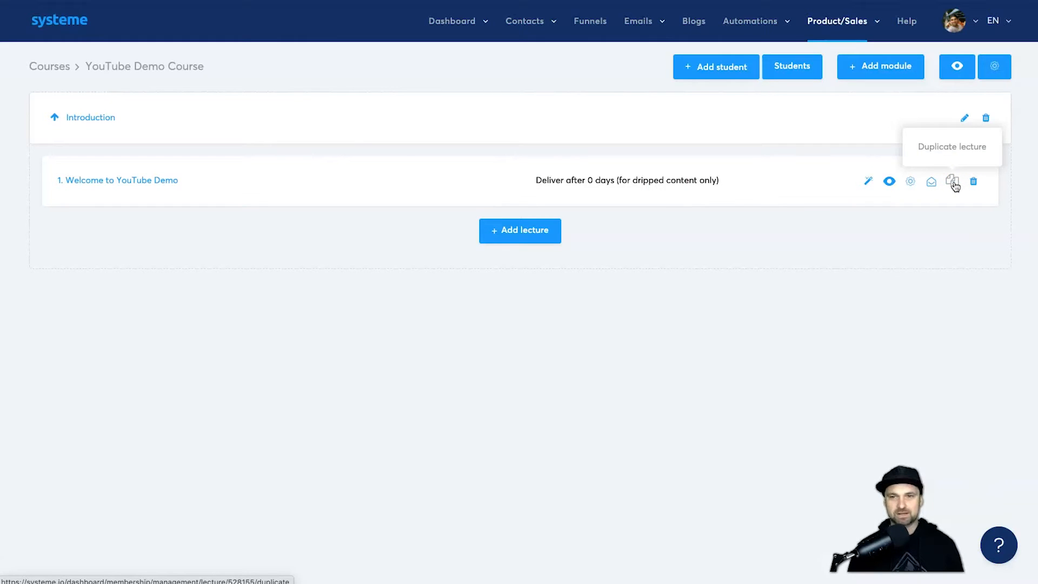
{"action": "left_click", "coordinate": [953, 184]}
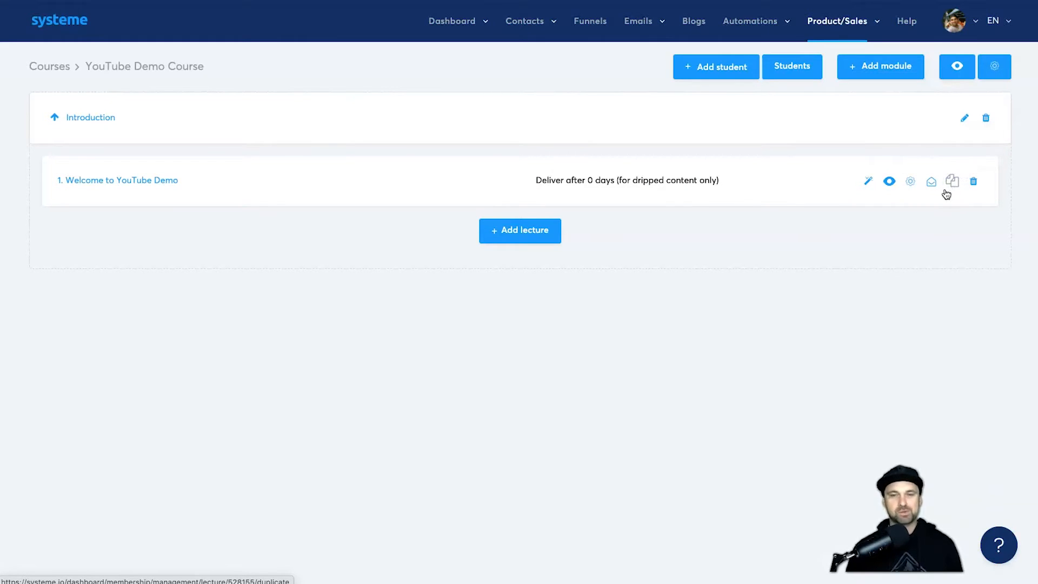
{"action": "left_click", "coordinate": [950, 244]}
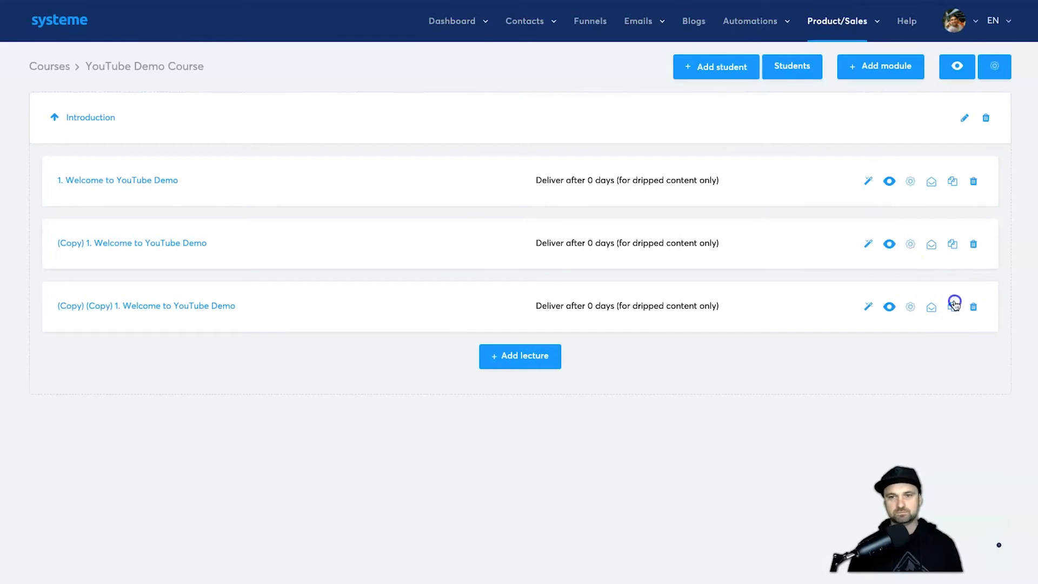
{"action": "left_click", "coordinate": [950, 308]}
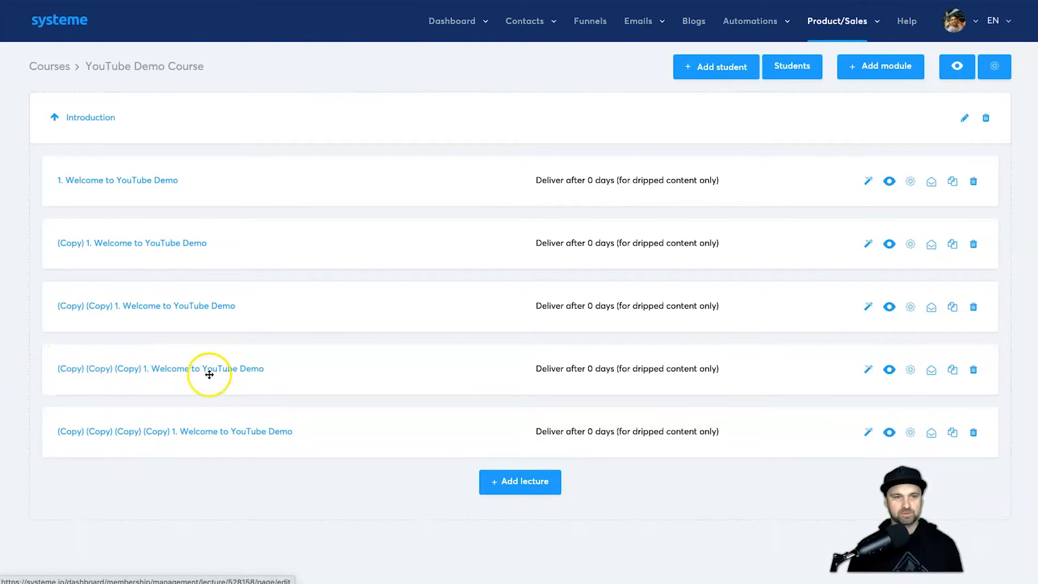
Create a module named "Getting Started" and move the last lecture copy from the Introduction module into it.
{"action": "left_click", "coordinate": [869, 75]}
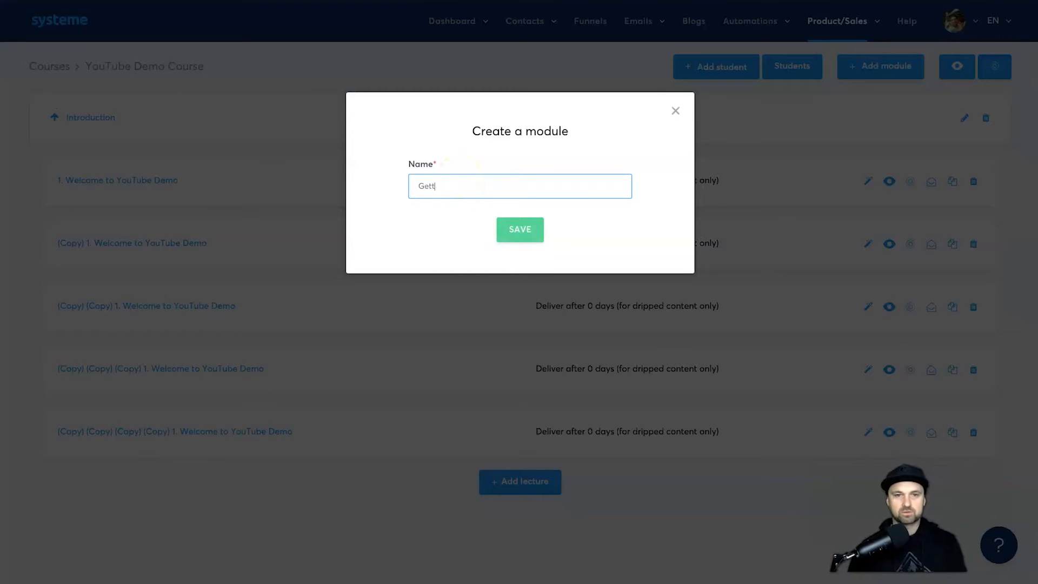
{"action": "left_click", "coordinate": [521, 227]}
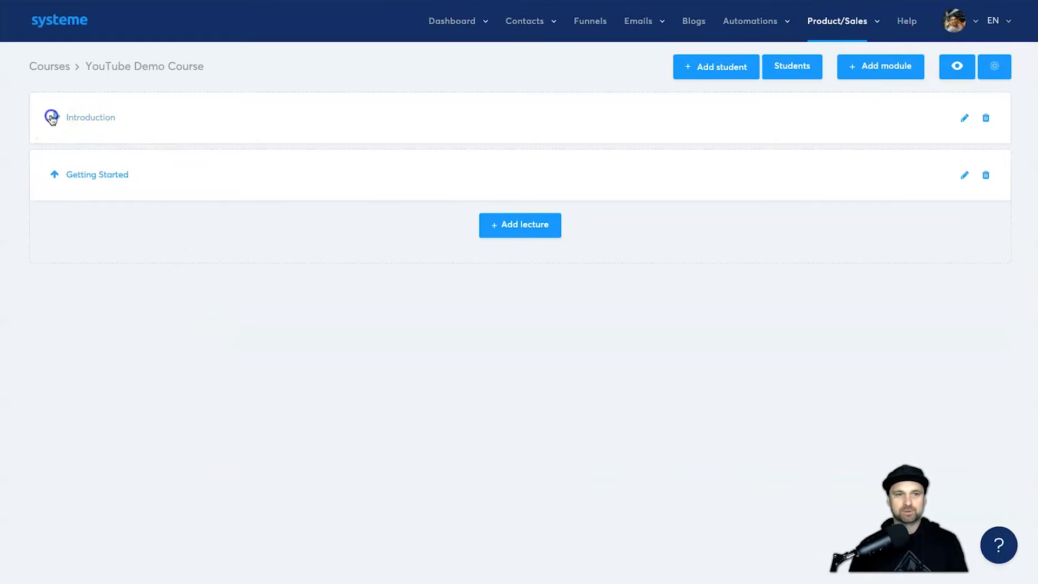
{"action": "left_click", "coordinate": [51, 118]}
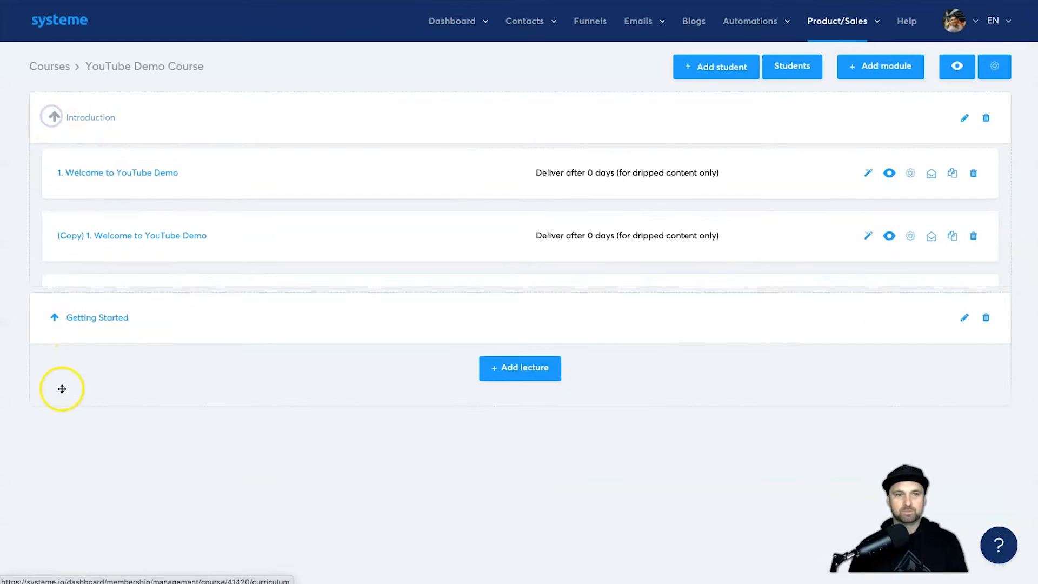
{"action": "scroll", "coordinate": [457, 438], "scroll_direction": "down", "scroll_amount": 2}
{"action": "scroll", "coordinate": [458, 363], "scroll_direction": "up", "scroll_amount": 1}
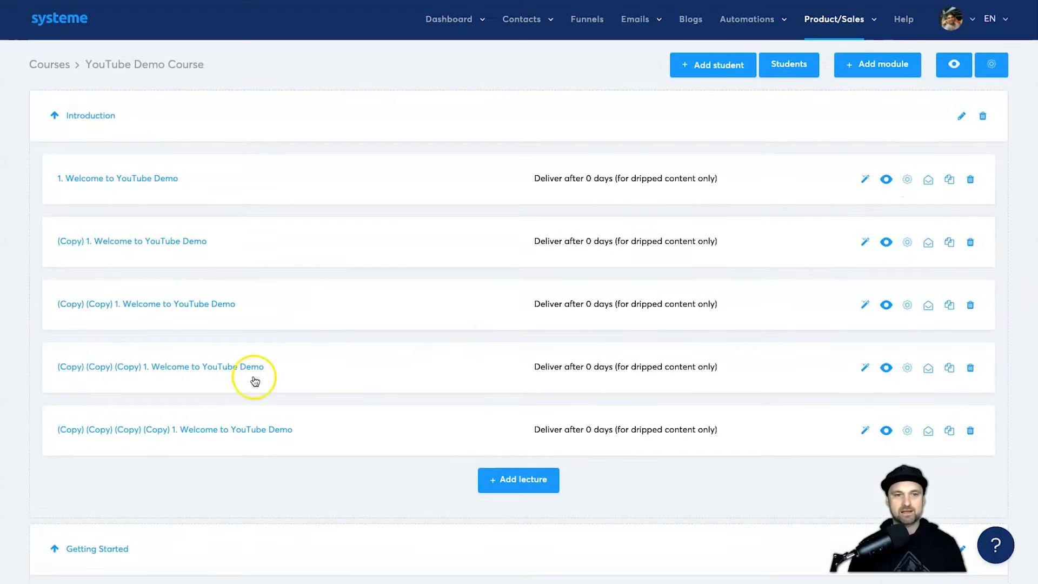
{"action": "scroll", "coordinate": [261, 273], "scroll_direction": "down", "scroll_amount": 2}
{"action": "left_click_drag", "start_coordinate": [240, 349], "coordinate": [290, 518]}
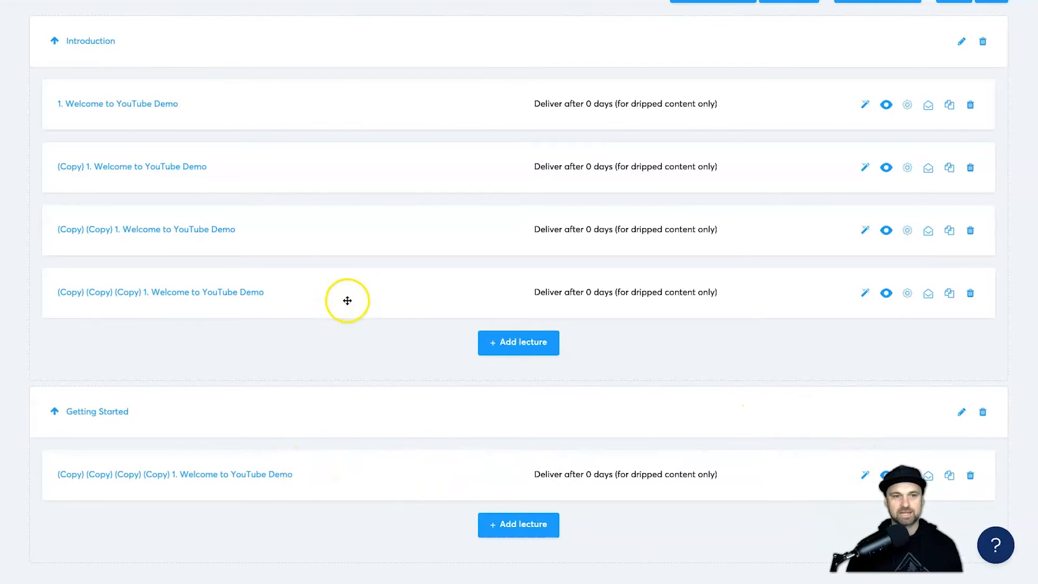
Create another module named "Traffic Tsunami" in the course.
{"action": "scroll", "coordinate": [341, 313], "scroll_direction": "up", "scroll_amount": 3}
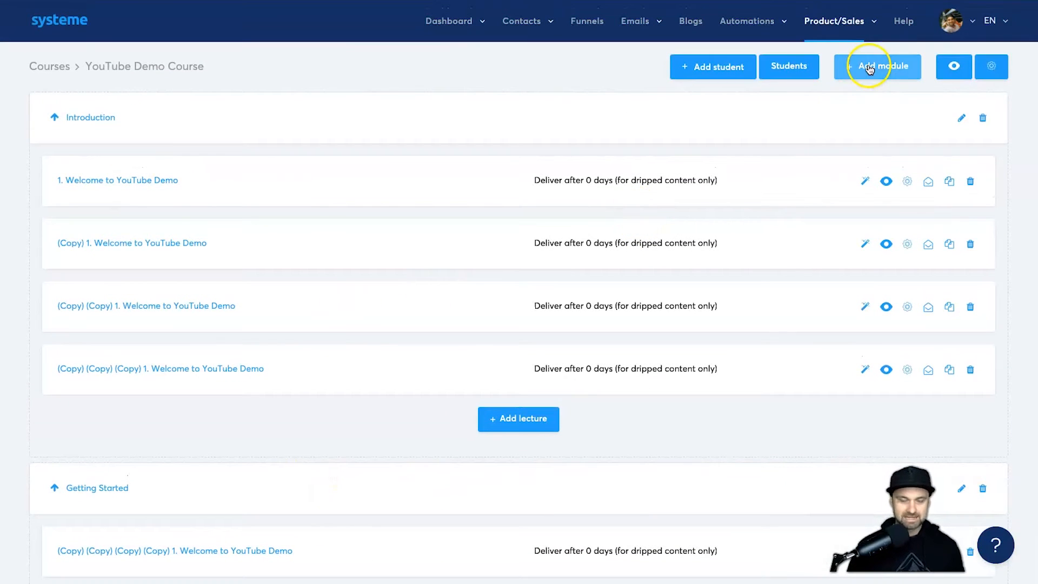
{"action": "left_click", "coordinate": [869, 66]}
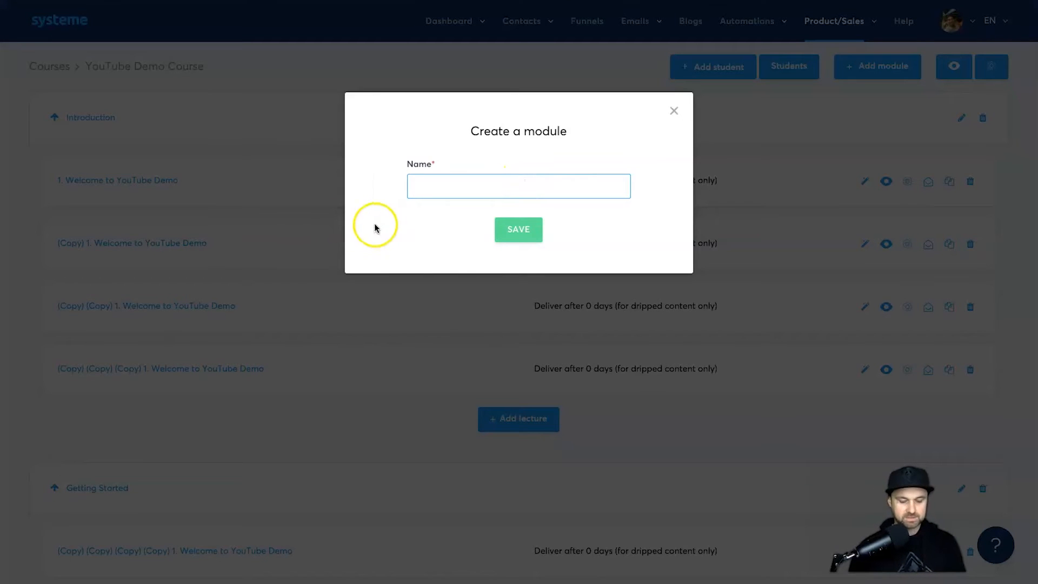
{"action": "type", "text": "Getgting"}
{"action": "key", "text": "BackSpace"}
{"action": "key", "text": "BackSpace"}
{"action": "key", "text": "BackSpace"}
{"action": "key", "text": "BackSpace"}
{"action": "type", "text": "Traffic Tsun"}
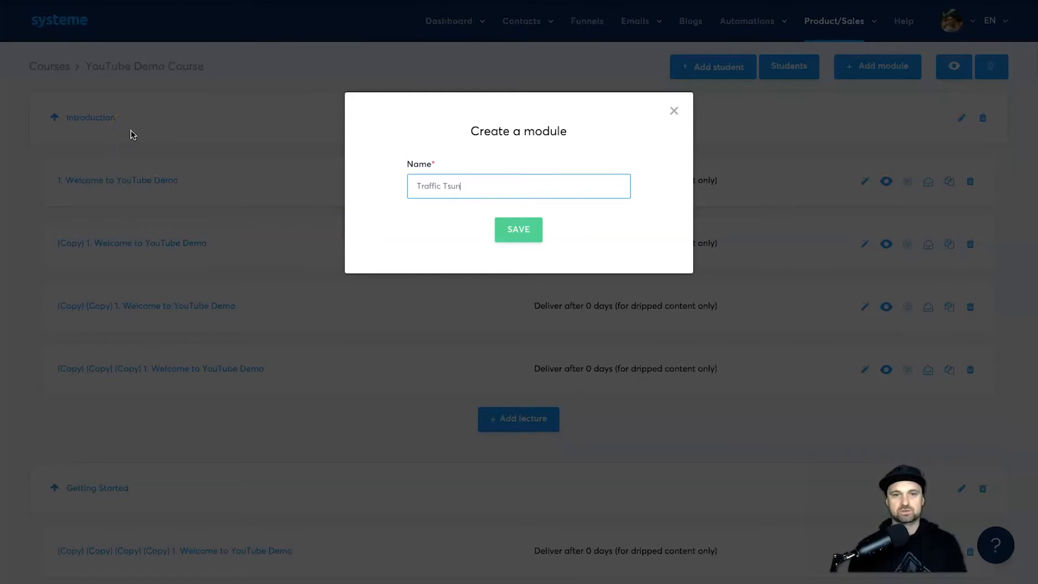
{"action": "left_click", "coordinate": [522, 233]}
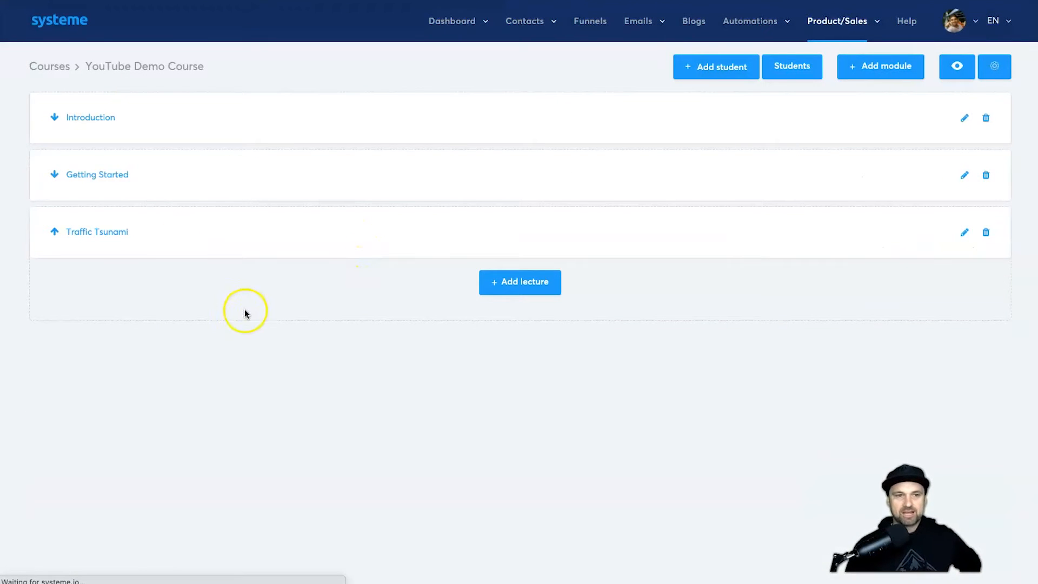
Move the last lecture copy from Introduction into the Traffic Tsunami module and expand Getting Started to check its lecture.
{"action": "left_click", "coordinate": [56, 121]}
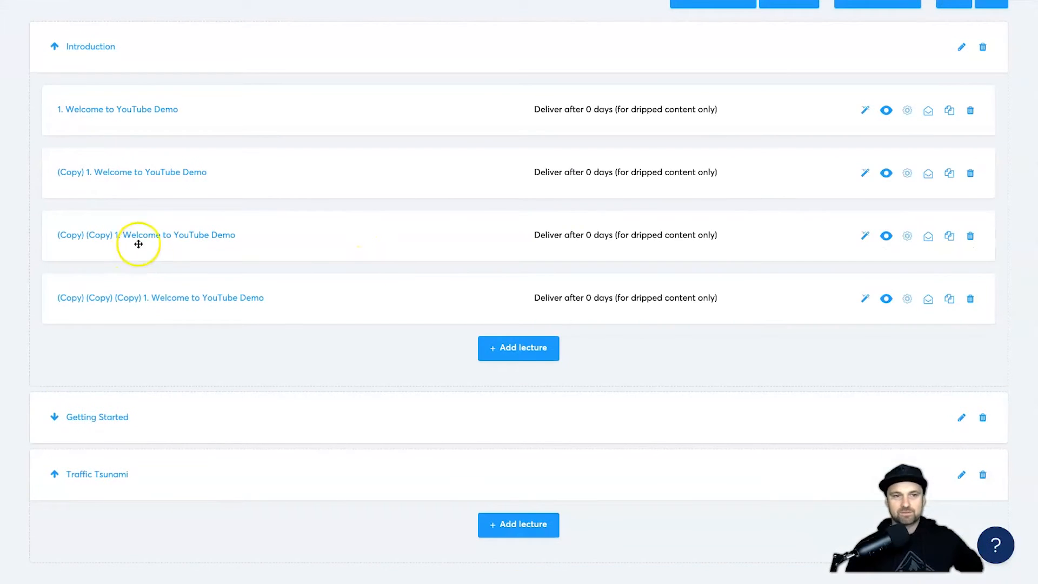
{"action": "left_click_drag", "start_coordinate": [143, 304], "coordinate": [172, 519]}
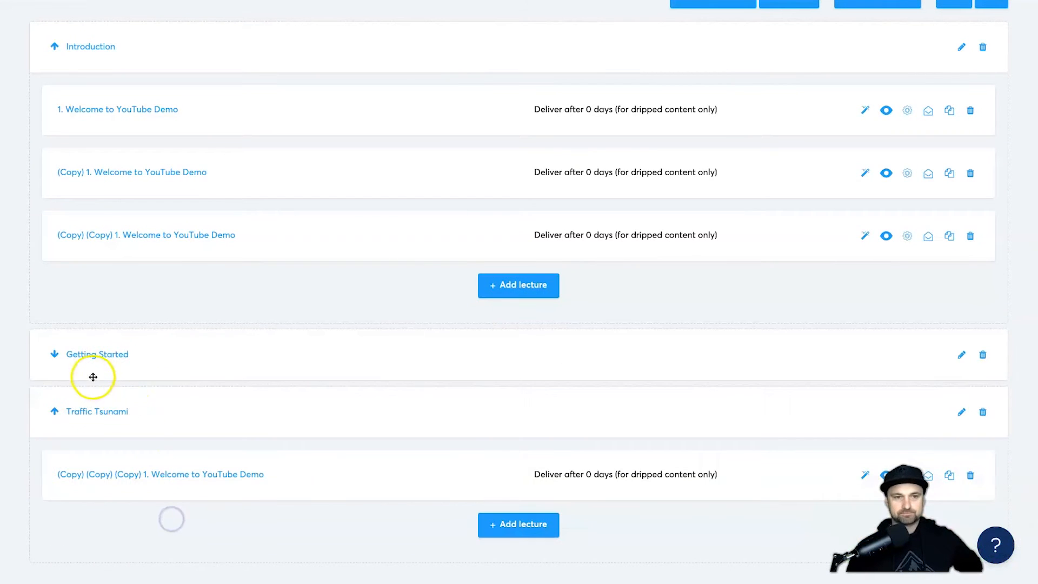
{"action": "left_click", "coordinate": [56, 355]}
{"action": "scroll", "coordinate": [227, 429], "scroll_direction": "down", "scroll_amount": 3}
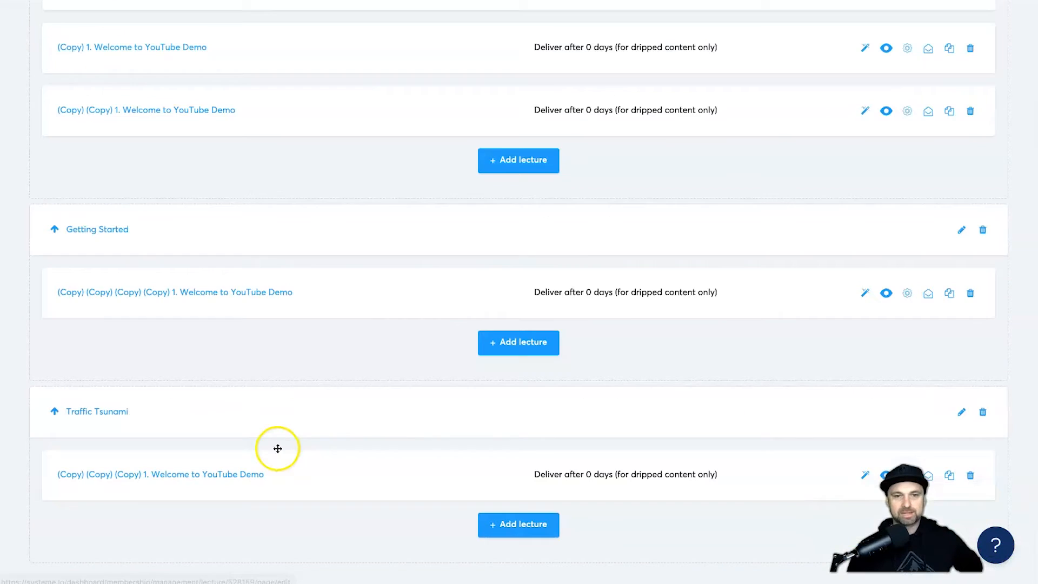
Create a course module named "Scaling Your Project".
{"action": "scroll", "coordinate": [461, 238], "scroll_direction": "up", "scroll_amount": 4}
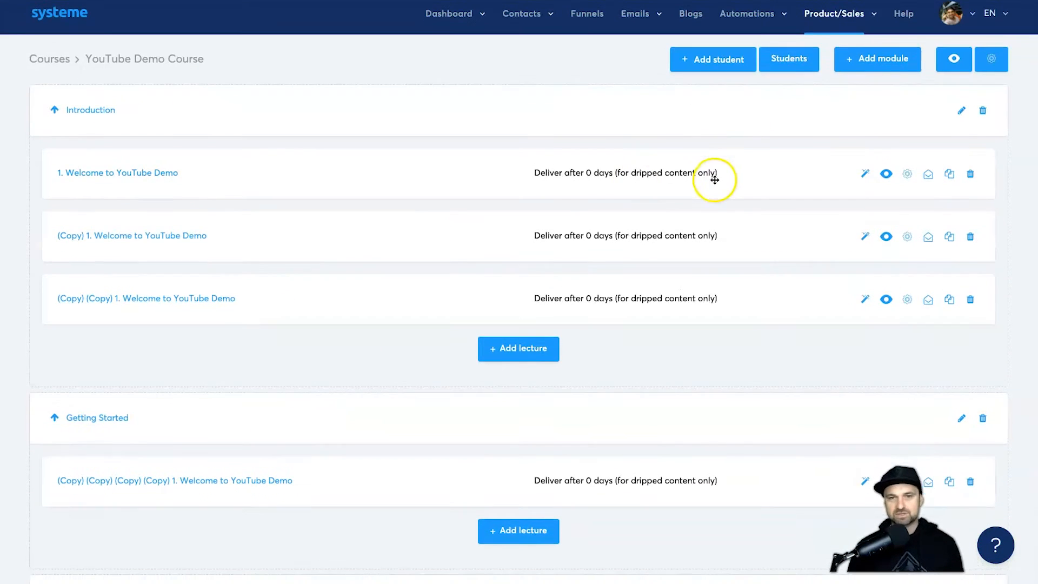
{"action": "scroll", "coordinate": [711, 170], "scroll_direction": "down", "scroll_amount": 2}
{"action": "scroll", "coordinate": [784, 119], "scroll_direction": "up", "scroll_amount": 2}
{"action": "left_click", "coordinate": [854, 60]}
{"action": "left_click", "coordinate": [458, 179]}
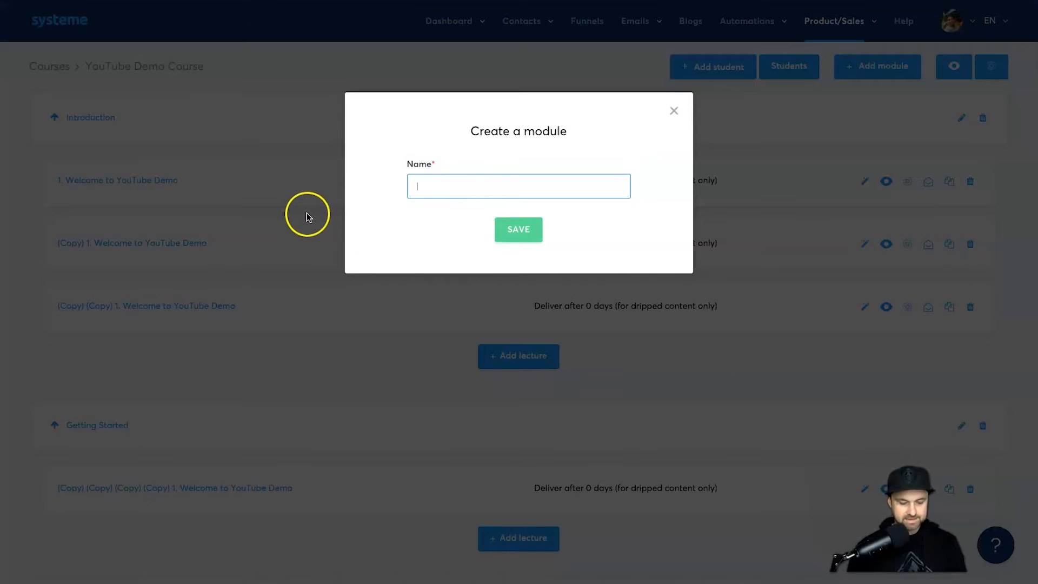
{"action": "type", "text": "Scaling Y"}
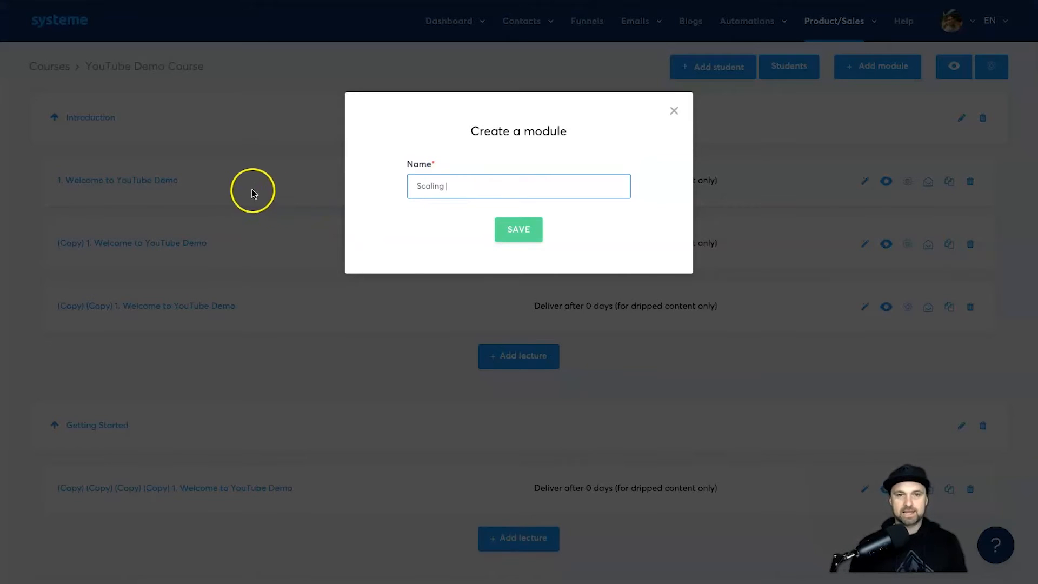
{"action": "type", "text": "our Project"}
{"action": "left_click", "coordinate": [517, 230]}
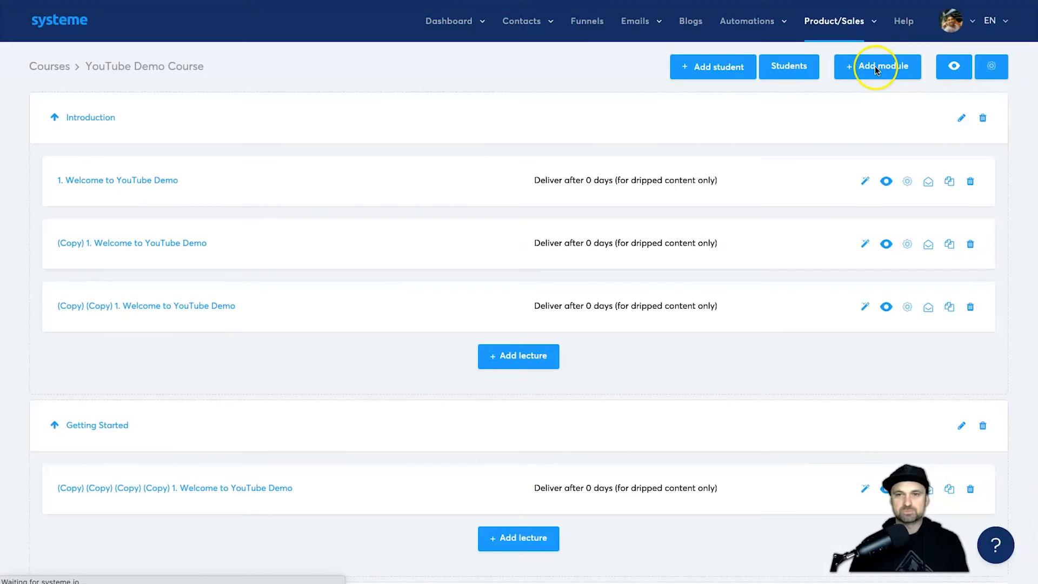
Create a course module named "Moving Forward".
{"action": "left_click", "coordinate": [869, 72]}
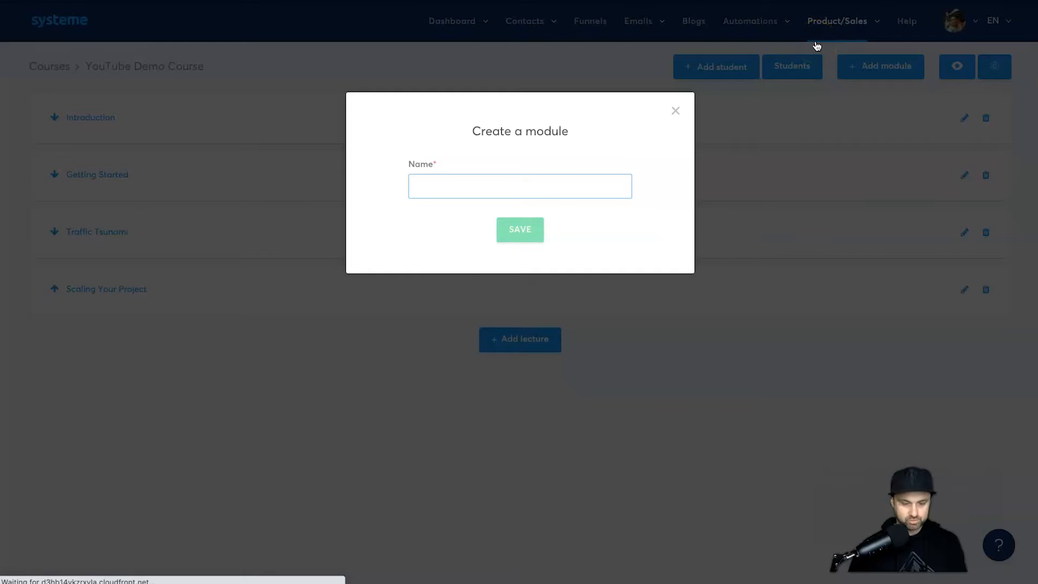
{"action": "type", "text": "Moving Forward"}
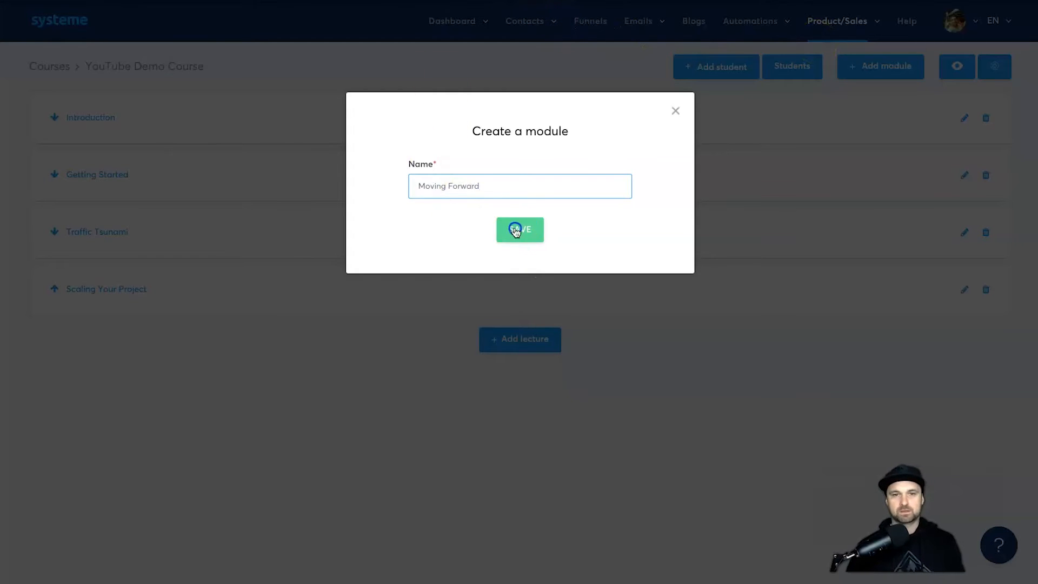
{"action": "left_click", "coordinate": [515, 230]}
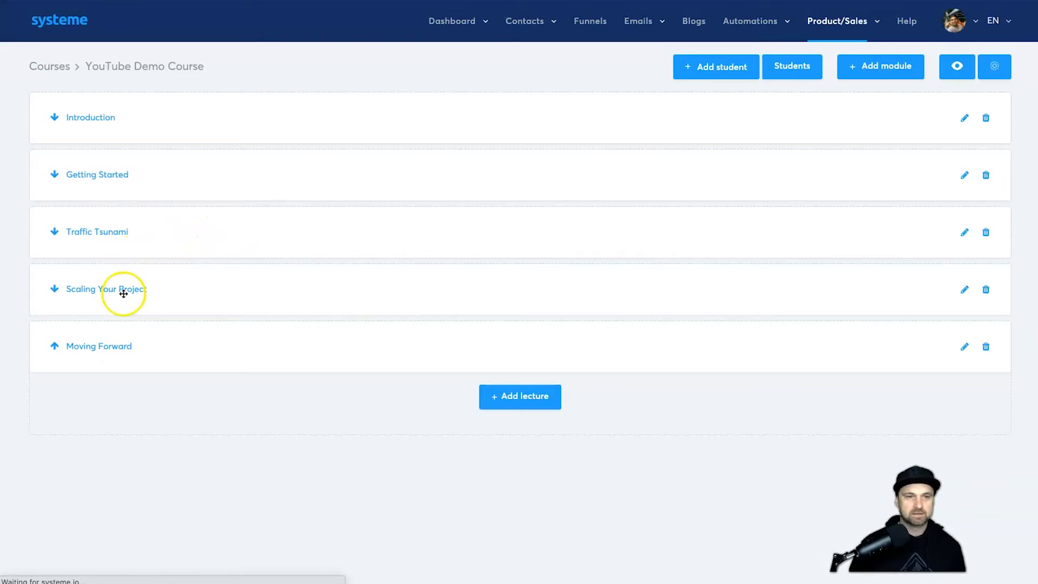
Expand Introduction and move its two remaining lecture copies into the Moving Forward module.
{"action": "left_click", "coordinate": [54, 117]}
{"action": "scroll", "coordinate": [150, 177], "scroll_direction": "down", "scroll_amount": 2}
{"action": "left_click_drag", "start_coordinate": [151, 220], "coordinate": [166, 505]}
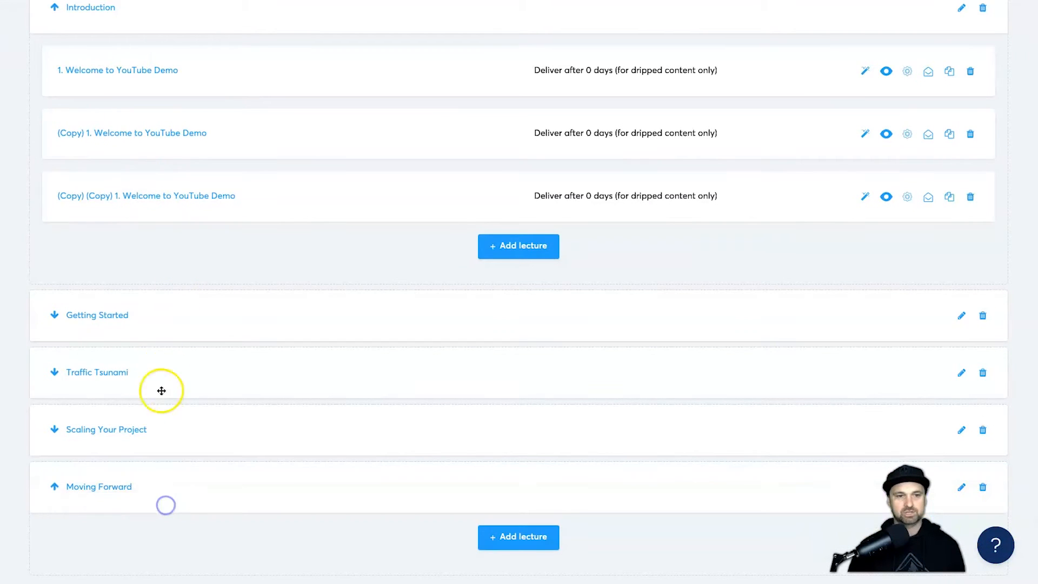
{"action": "left_click_drag", "start_coordinate": [169, 192], "coordinate": [202, 498]}
{"action": "left_click_drag", "start_coordinate": [167, 132], "coordinate": [181, 303]}
{"action": "left_click_drag", "start_coordinate": [132, 79], "coordinate": [158, 80]}
Expand the Scaling Your Project module and move the "(Copy) 1. Welcome to YouTube Demo" lecture from Moving Forward into it.
{"action": "left_click", "coordinate": [58, 307]}
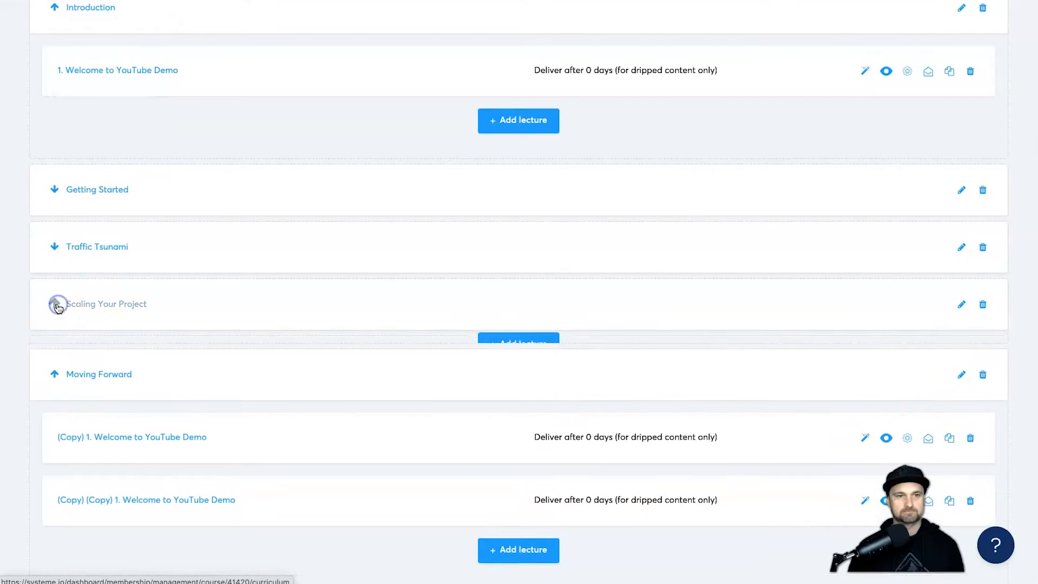
{"action": "scroll", "coordinate": [153, 493], "scroll_direction": "down", "scroll_amount": 1}
{"action": "left_click_drag", "start_coordinate": [190, 420], "coordinate": [232, 268]}
Expand the Traffic Tsunami and Getting Started modules and review the lectures across the whole course.
{"action": "scroll", "coordinate": [314, 405], "scroll_direction": "up", "scroll_amount": 3}
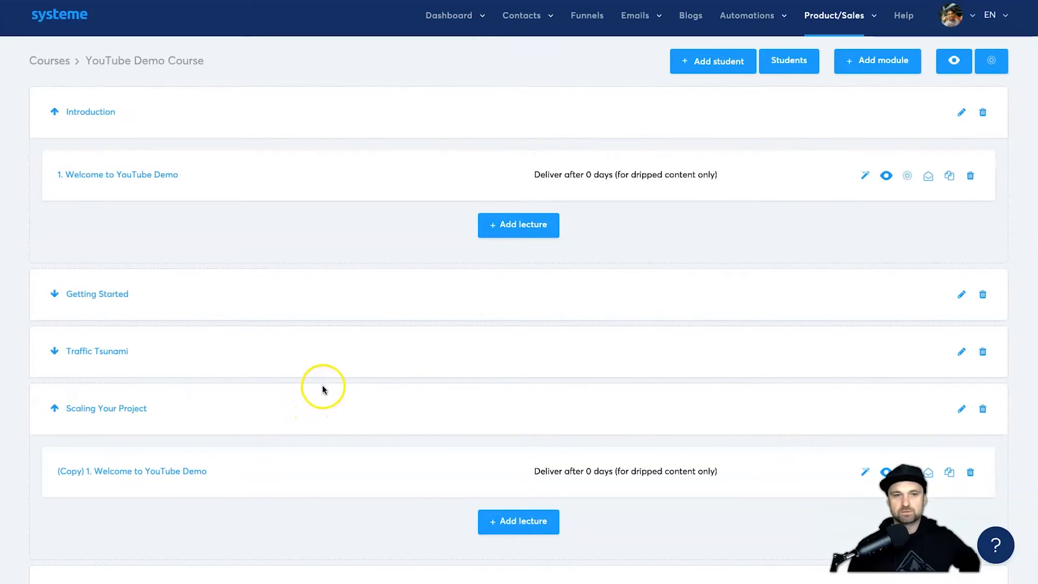
{"action": "left_click", "coordinate": [56, 357]}
{"action": "left_click", "coordinate": [53, 300]}
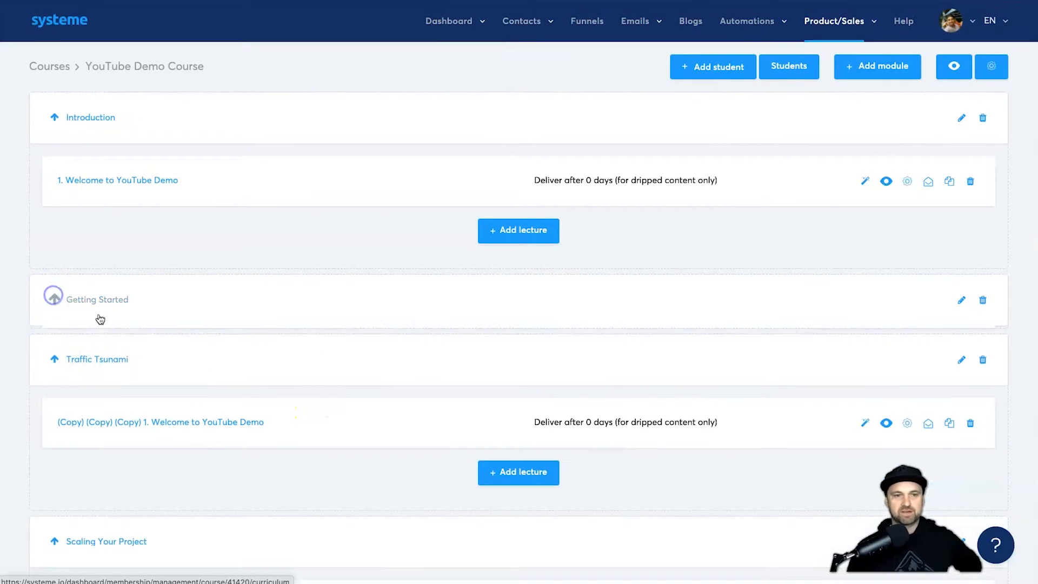
{"action": "scroll", "coordinate": [421, 346], "scroll_direction": "down", "scroll_amount": 5}
{"action": "scroll", "coordinate": [512, 331], "scroll_direction": "up", "scroll_amount": 5}
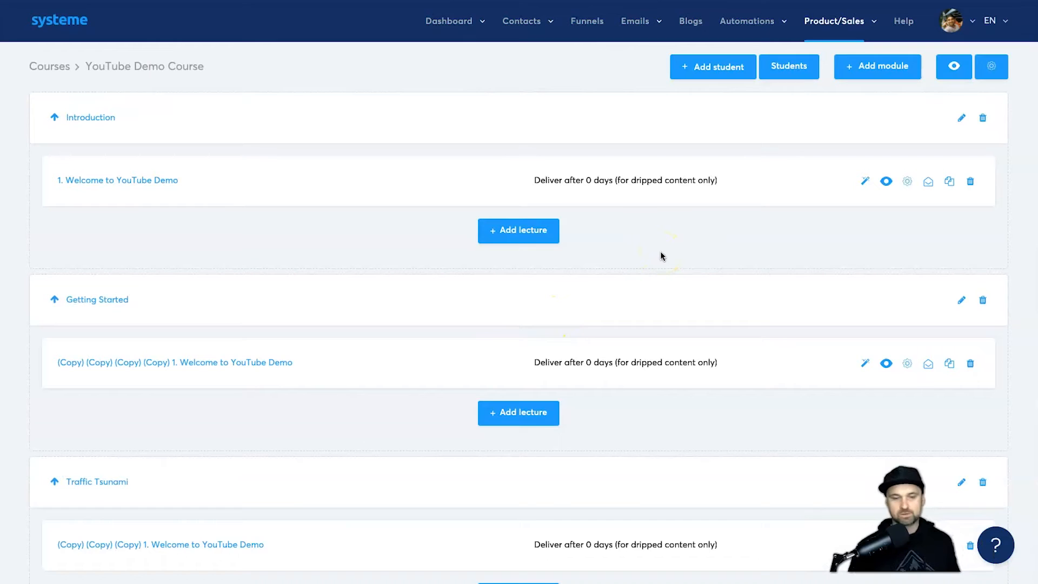
Duplicate the Welcome lecture and its new copy in the Introduction module, and expand the module to show all its lectures.
{"action": "left_click", "coordinate": [950, 182]}
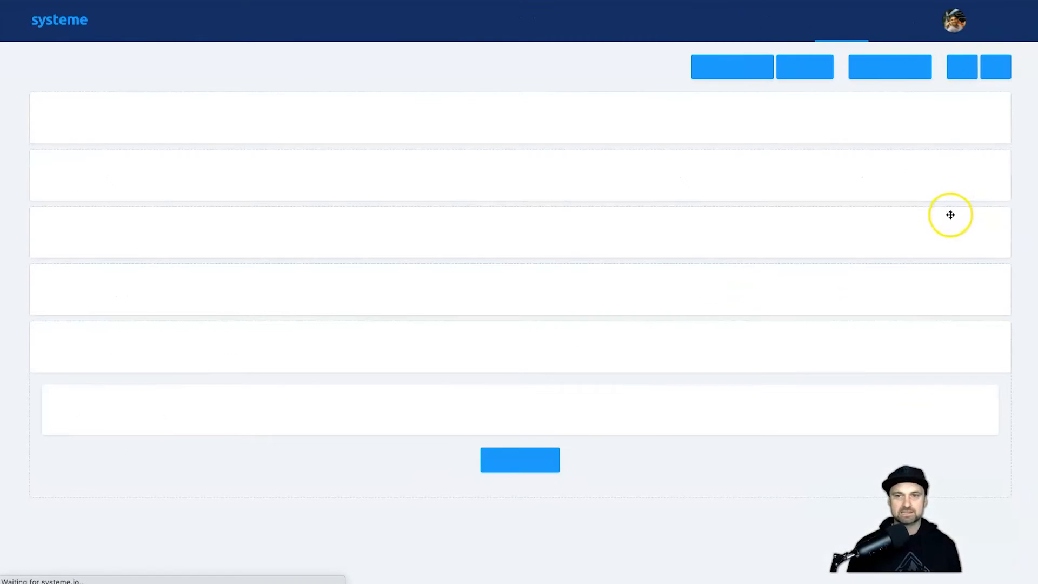
{"action": "left_click", "coordinate": [34, 115]}
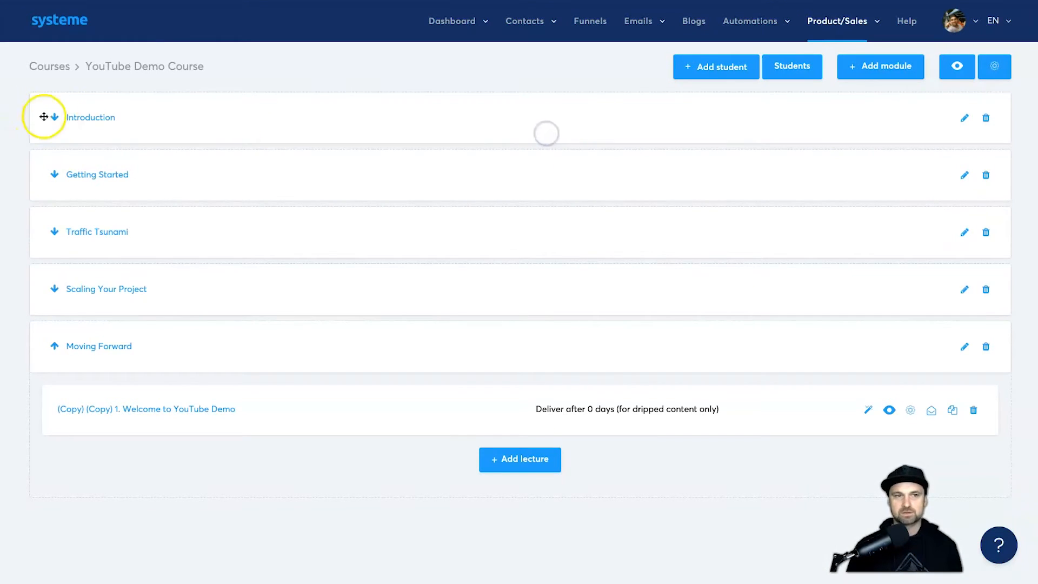
{"action": "left_click", "coordinate": [949, 247]}
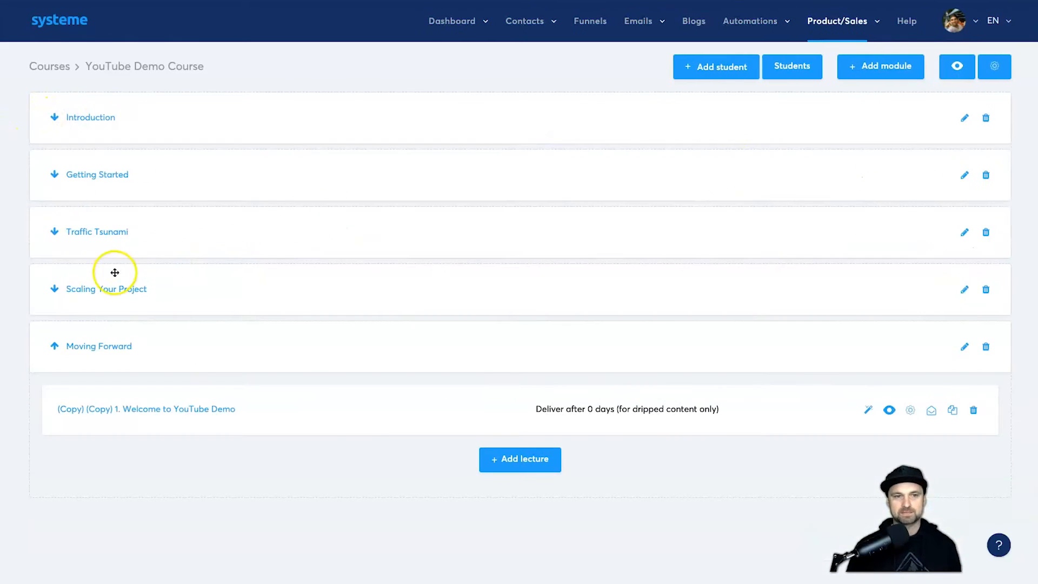
{"action": "left_click", "coordinate": [55, 116]}
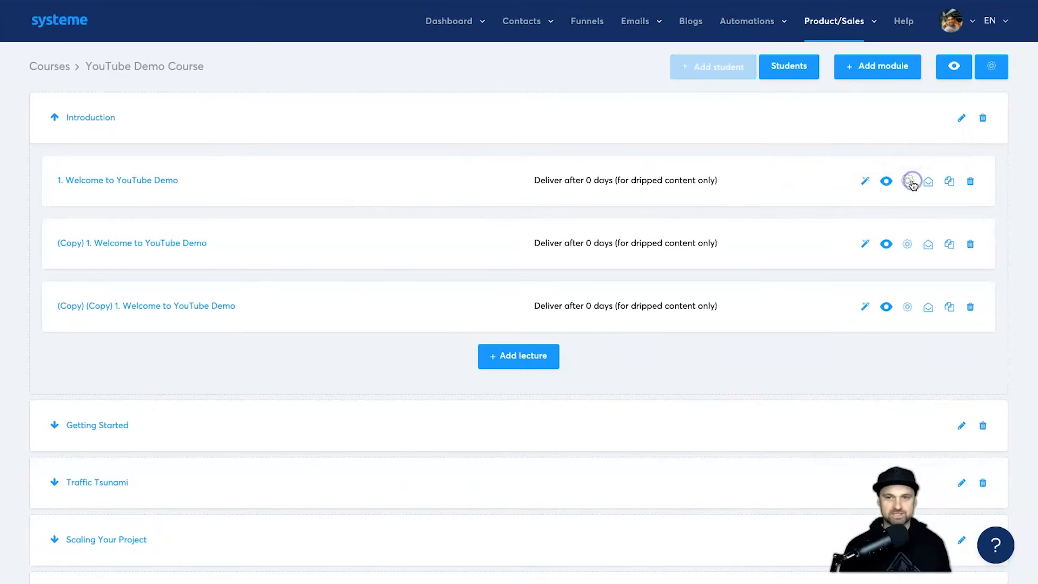
Rename the second lecture in the Introduction module to "2. What You Can Expect", leaving the first lecture's settings as they are.
{"action": "left_click", "coordinate": [912, 182]}
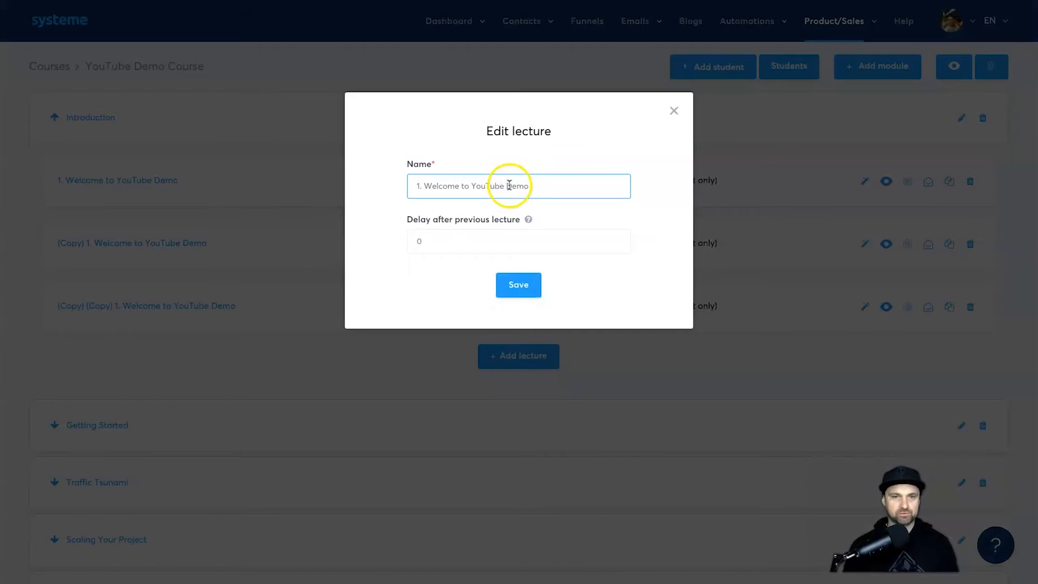
{"action": "left_click", "coordinate": [673, 111]}
{"action": "left_click", "coordinate": [904, 244]}
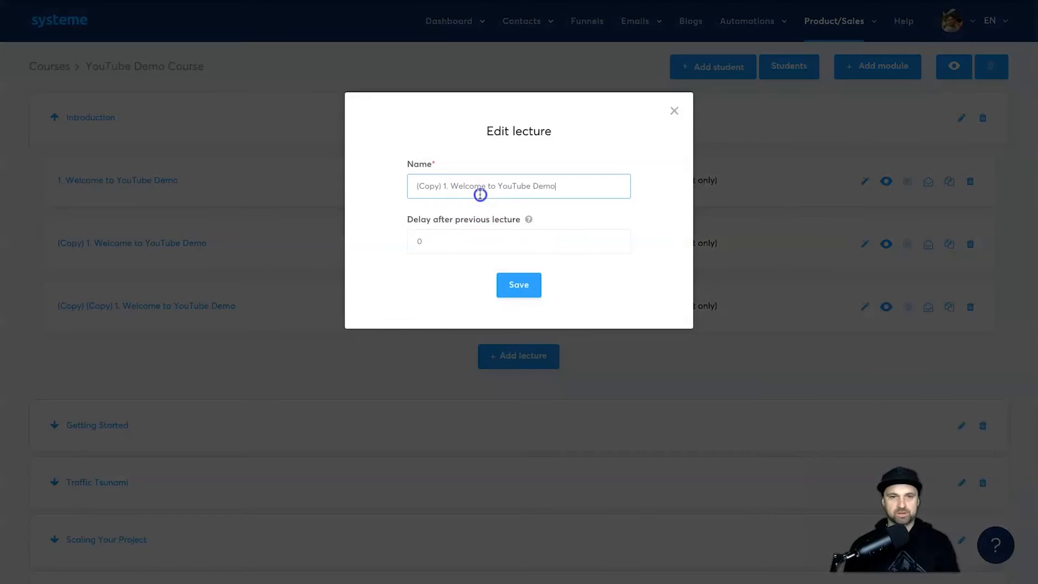
{"action": "triple_click", "coordinate": [480, 193]}
{"action": "type", "text": "2."}
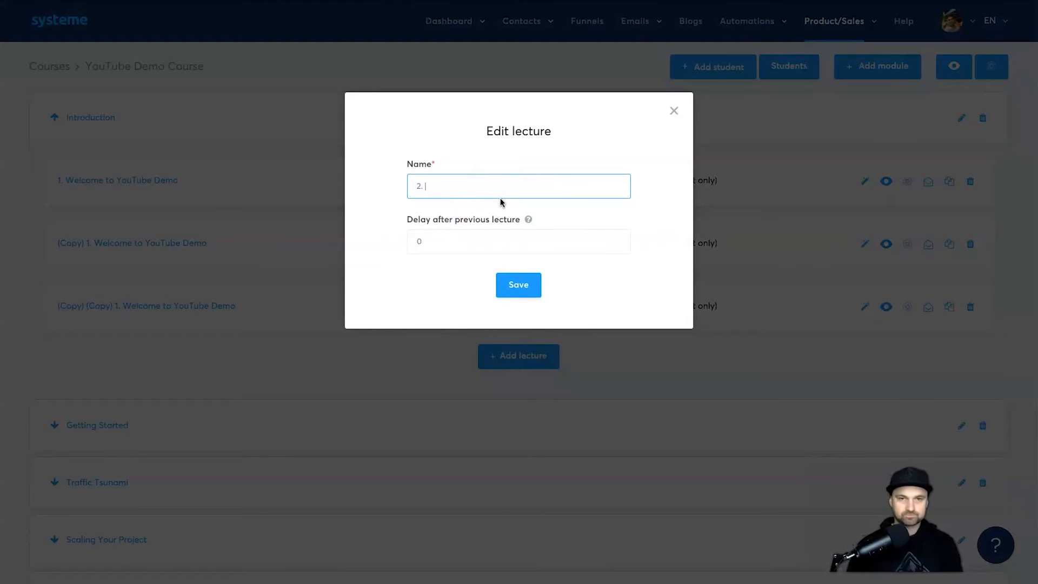
{"action": "type", "text": " What wo"}
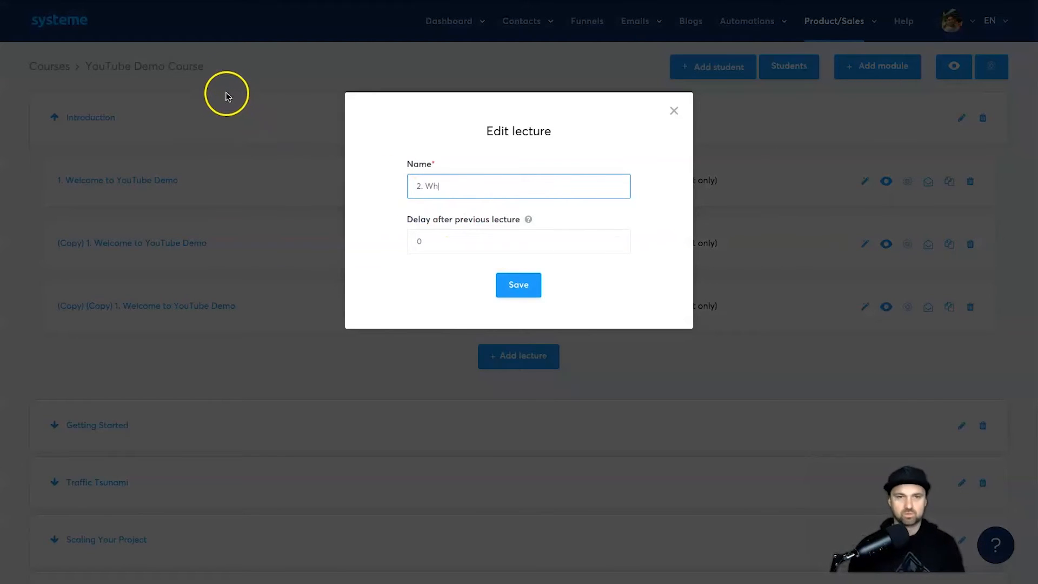
{"action": "key", "text": "BackSpace"}
{"action": "key", "text": "BackSpace"}
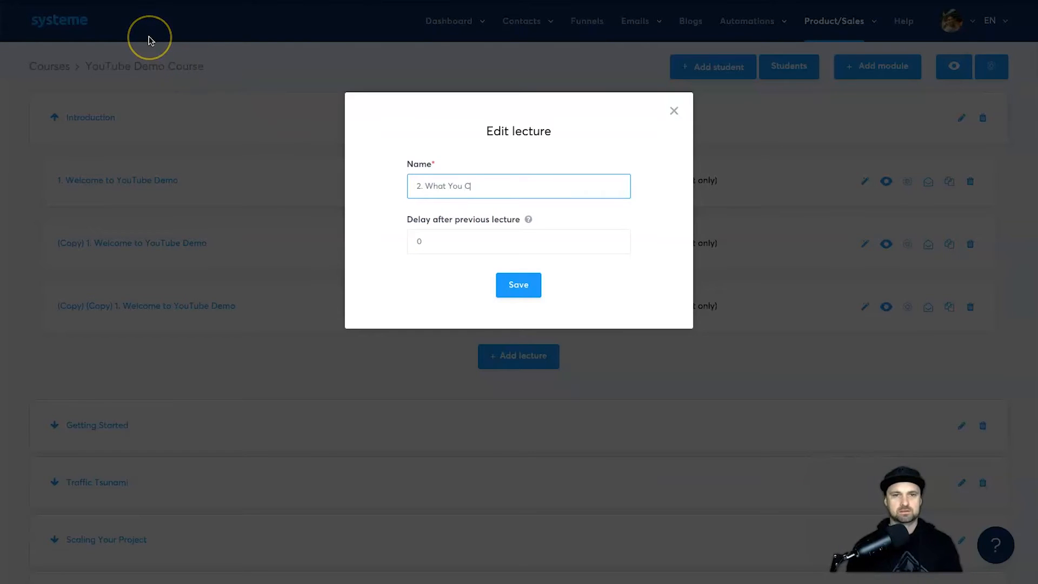
{"action": "key", "text": "Return"}
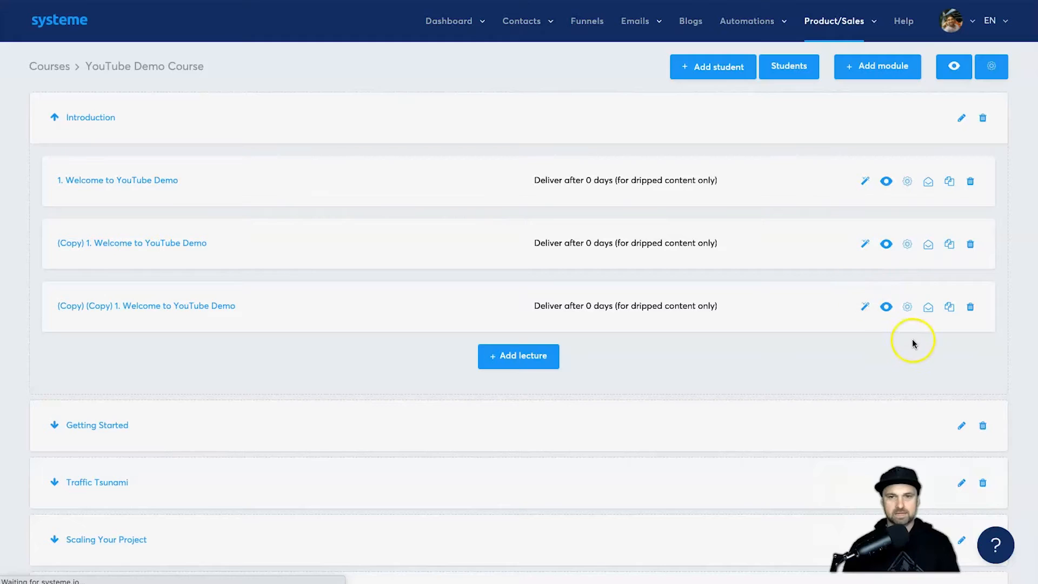
Rename the third lecture in the Introduction module to "3. Before You Dive In" and save it.
{"action": "left_click", "coordinate": [864, 307]}
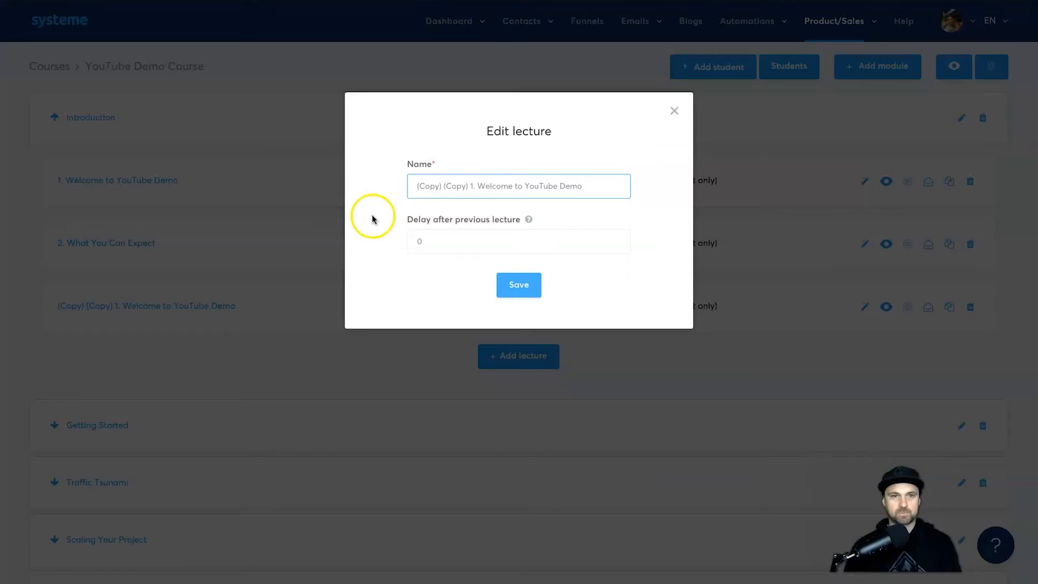
{"action": "triple_click", "coordinate": [469, 181]}
{"action": "type", "text": "3"}
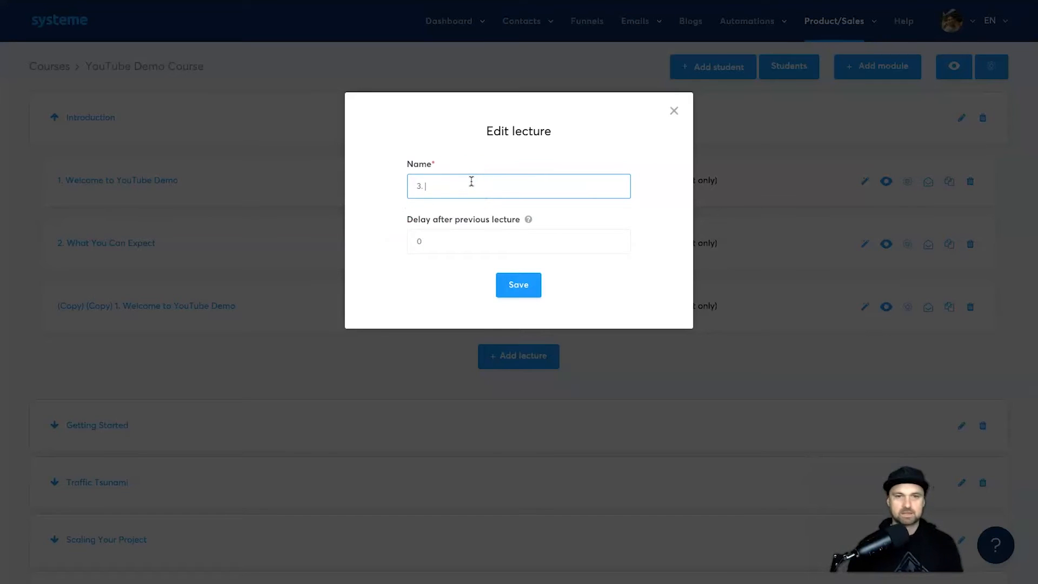
{"action": "type", "text": ". Before You Dive In"}
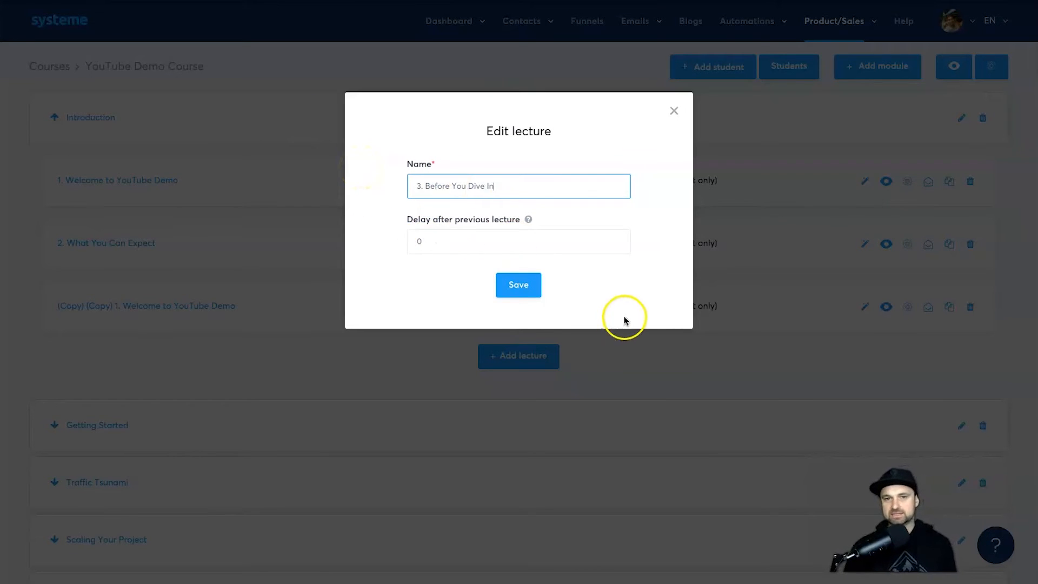
{"action": "double_click", "coordinate": [409, 242]}
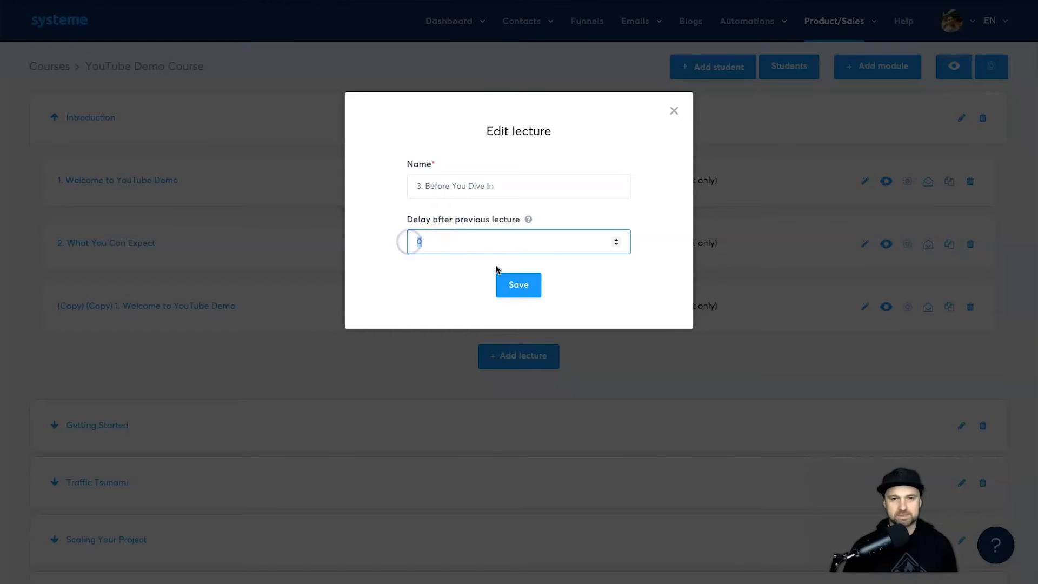
{"action": "left_click", "coordinate": [518, 284]}
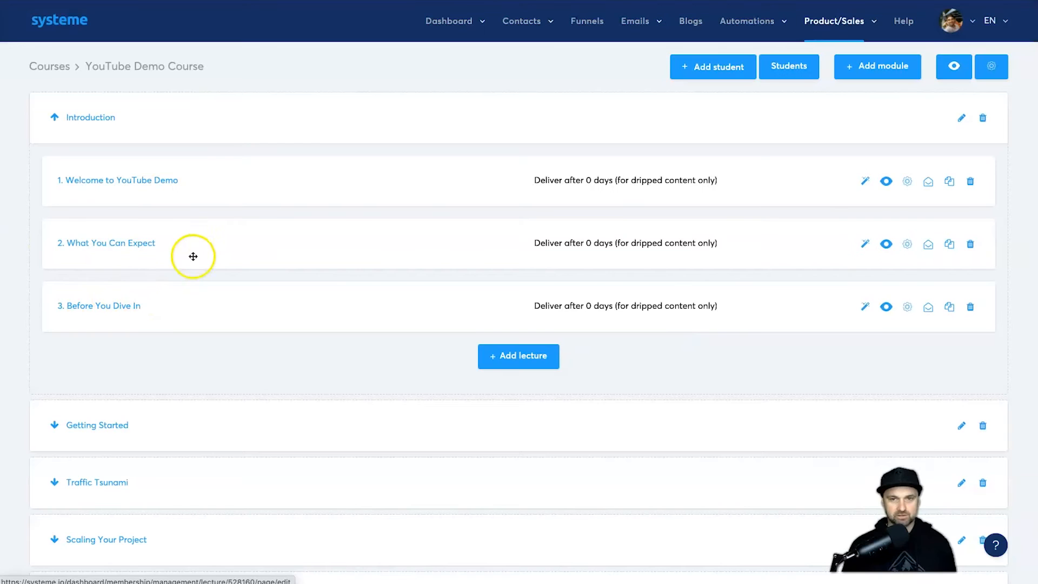
Preview the "2. What You Can Expect" lecture and expand the other course modules to view their lectures.
{"action": "left_click", "coordinate": [886, 244]}
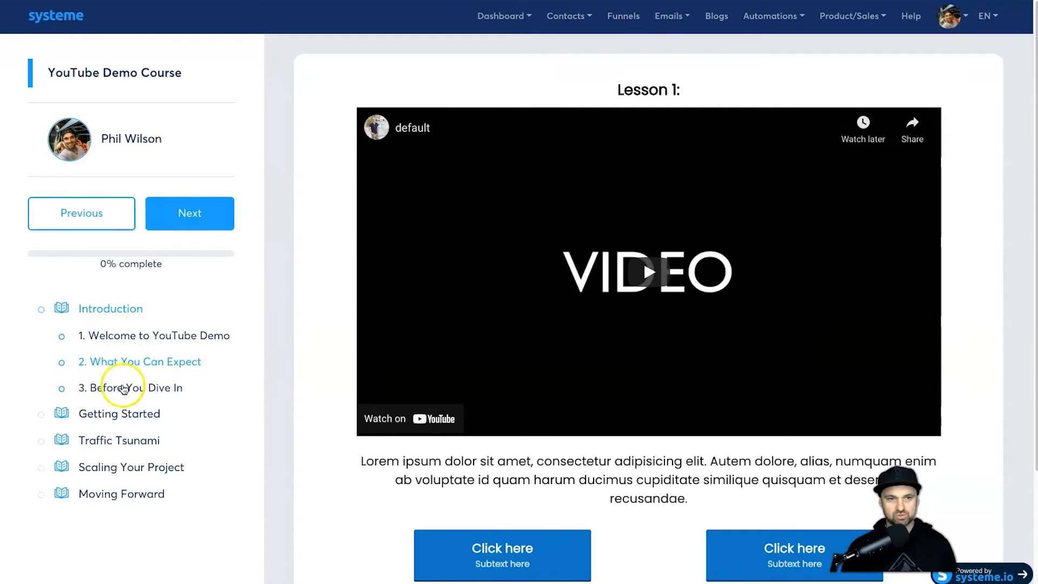
{"action": "left_click", "coordinate": [117, 416]}
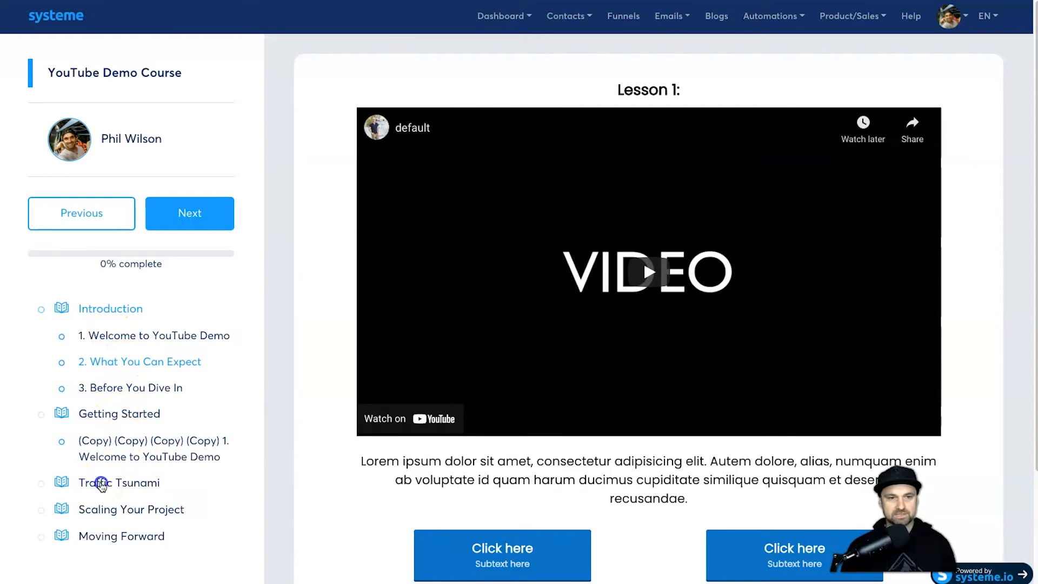
{"action": "left_click", "coordinate": [91, 481]}
{"action": "left_click", "coordinate": [117, 546]}
{"action": "scroll", "coordinate": [117, 546], "scroll_direction": "down", "scroll_amount": 1}
{"action": "left_click", "coordinate": [112, 565]}
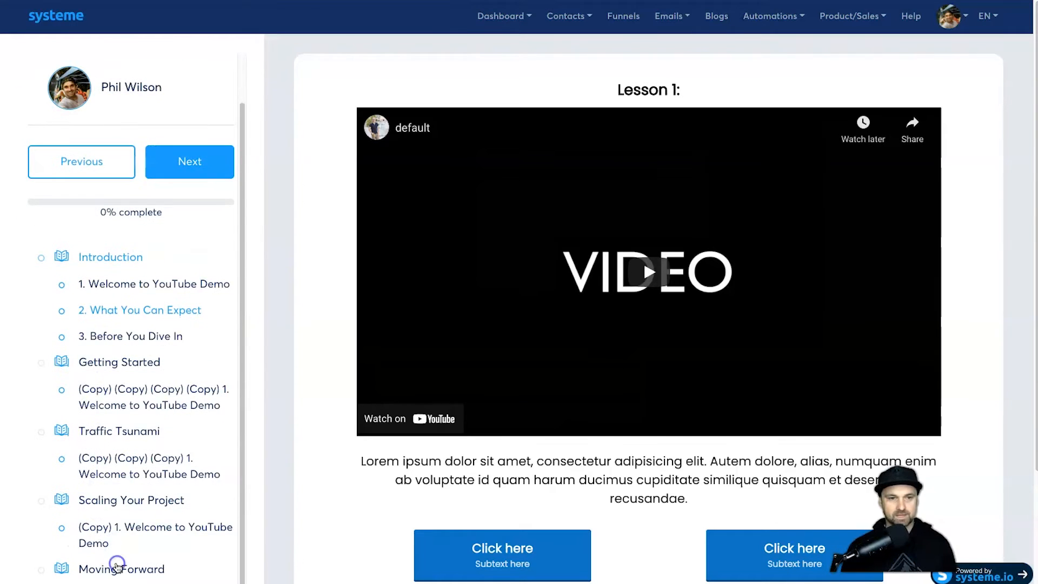
{"action": "scroll", "coordinate": [138, 556], "scroll_direction": "down", "scroll_amount": 1}
Collapse the expanded modules in the course preview and look through the "2. What You Can Expect" lecture page.
{"action": "left_click", "coordinate": [99, 319]}
{"action": "left_click", "coordinate": [103, 393]}
{"action": "left_click", "coordinate": [114, 459]}
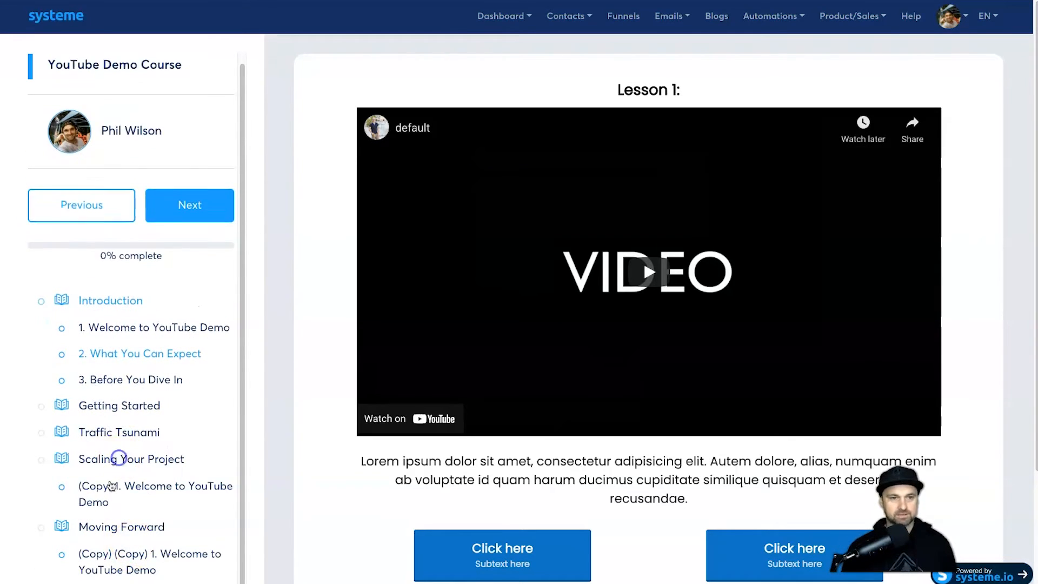
{"action": "left_click", "coordinate": [106, 500]}
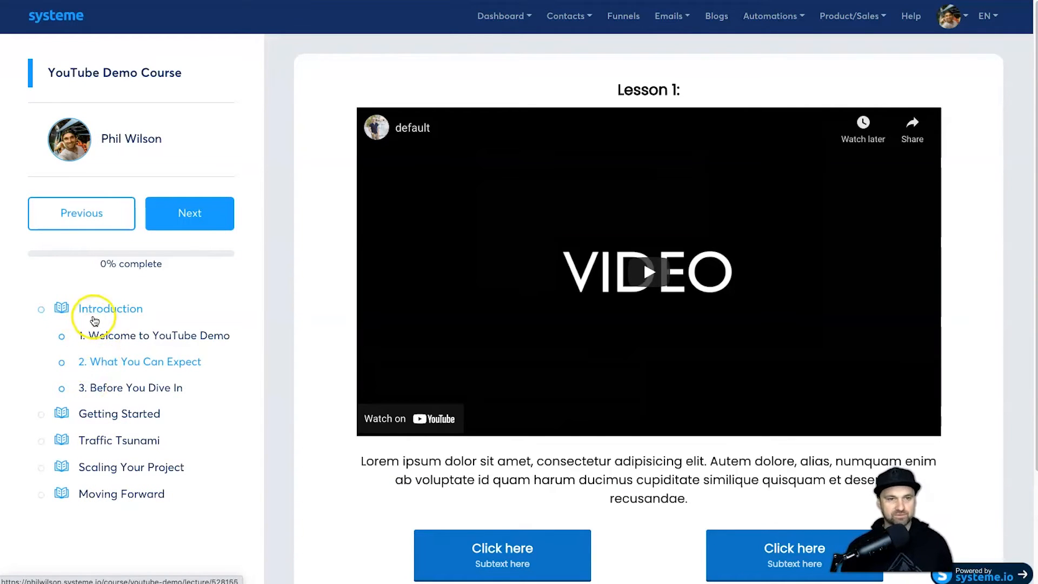
{"action": "left_click", "coordinate": [97, 308]}
{"action": "left_click", "coordinate": [97, 308]}
{"action": "scroll", "coordinate": [423, 497], "scroll_direction": "down", "scroll_amount": 3}
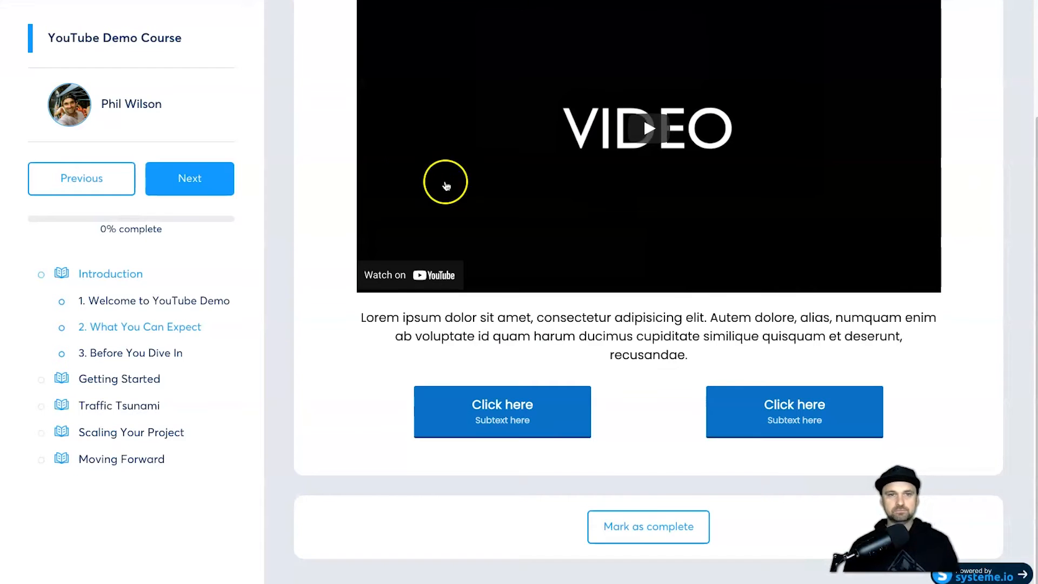
{"action": "scroll", "coordinate": [486, 216], "scroll_direction": "up", "scroll_amount": 3}
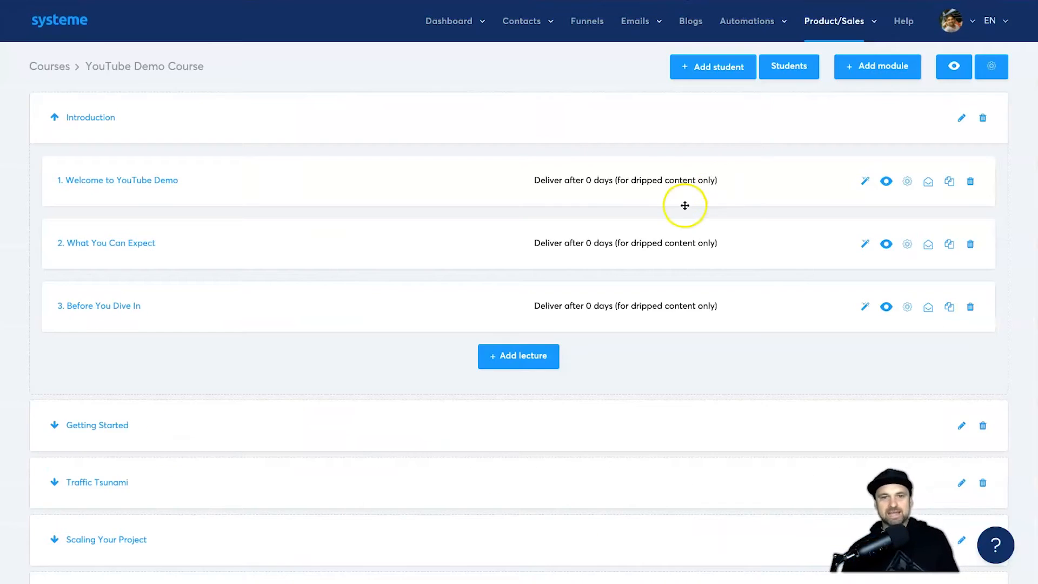
Open "1. Welcome to YouTube Demo" in the page editor and set its video type to Upload file.
{"action": "left_click", "coordinate": [867, 182]}
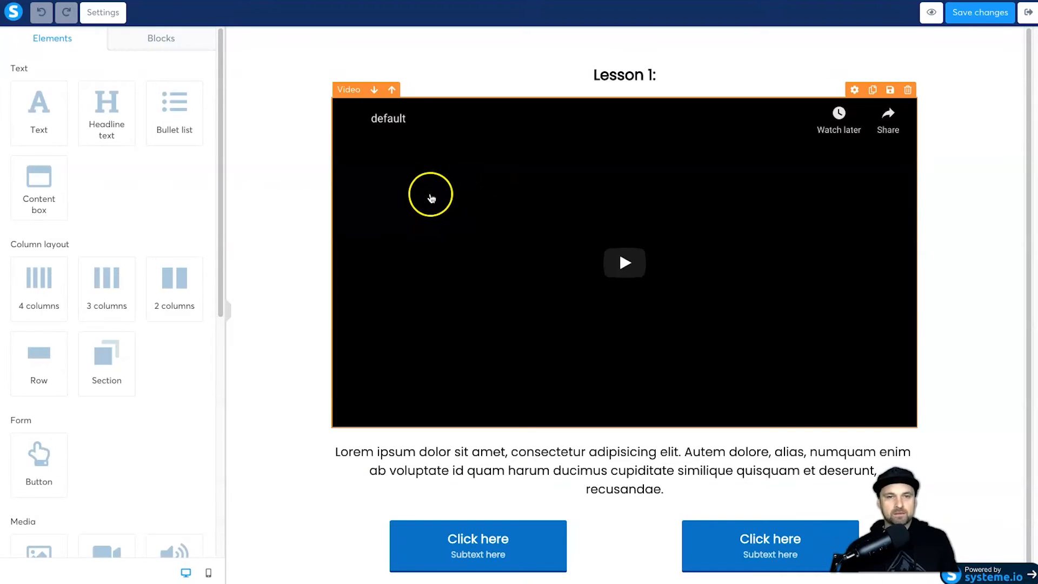
{"action": "key", "text": "XF86AudioMute"}
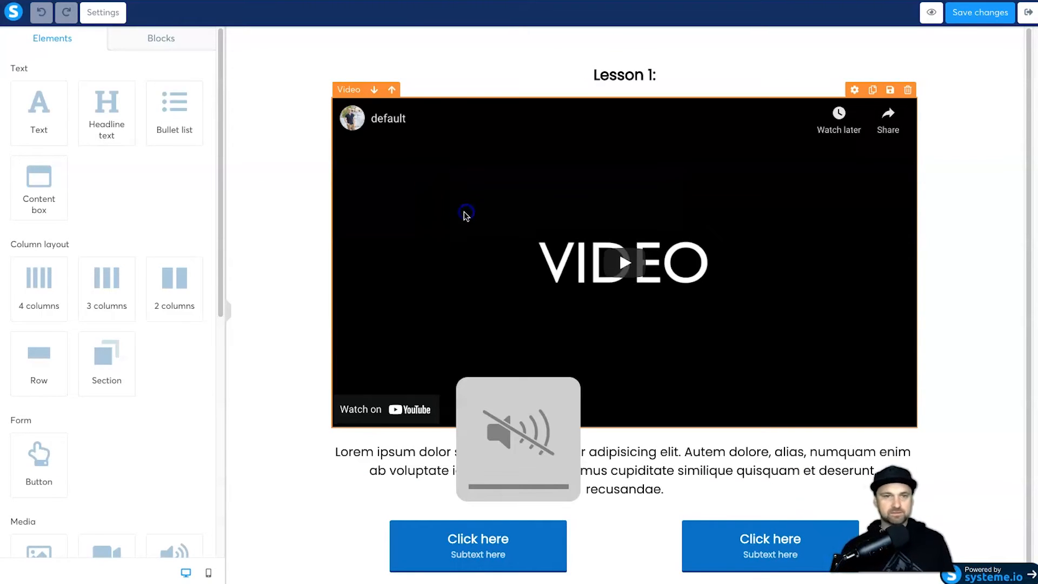
{"action": "left_click", "coordinate": [466, 215]}
{"action": "left_click", "coordinate": [48, 91]}
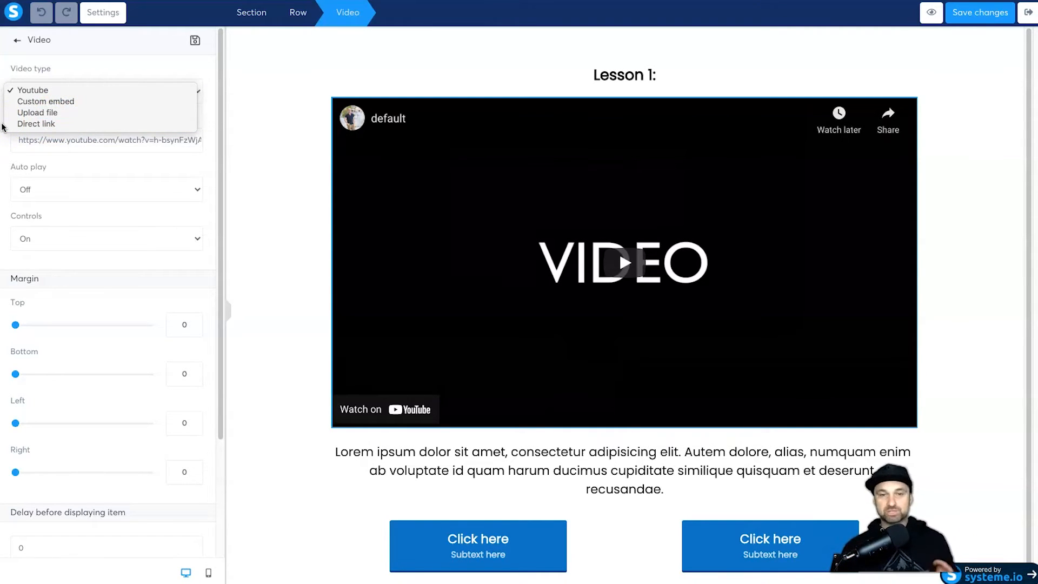
{"action": "left_click", "coordinate": [25, 117]}
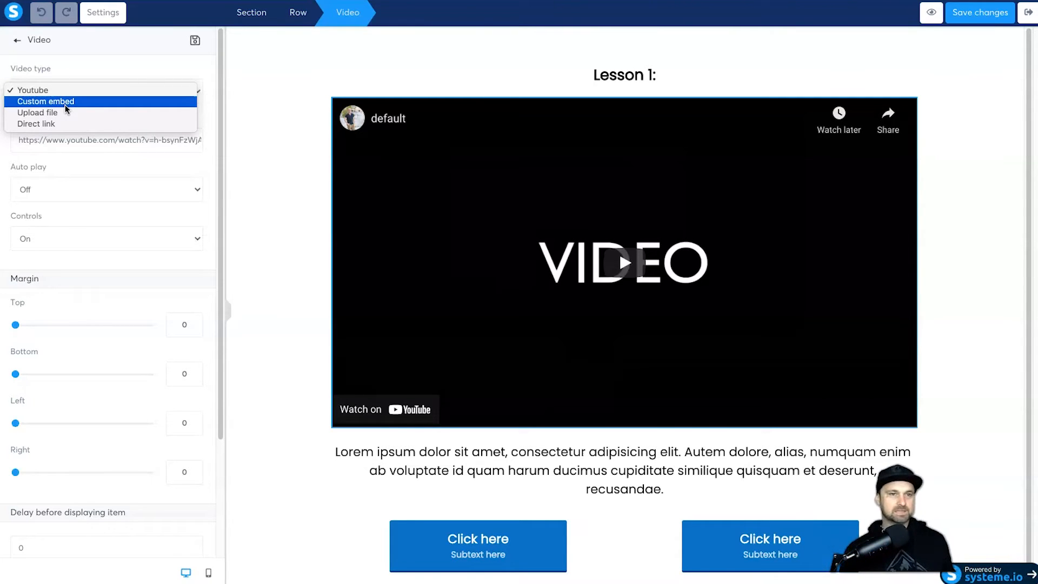
{"action": "left_click", "coordinate": [100, 112]}
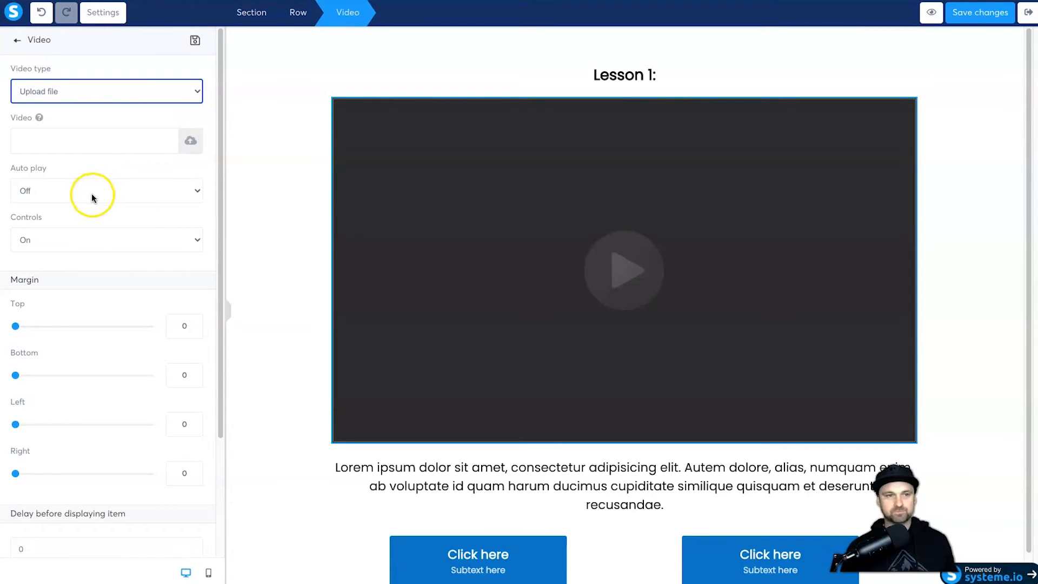
Review the video's auto play and controls options and the rest of the lecture page, and exit the editor without saving.
{"action": "left_click", "coordinate": [31, 193]}
{"action": "left_click", "coordinate": [97, 238]}
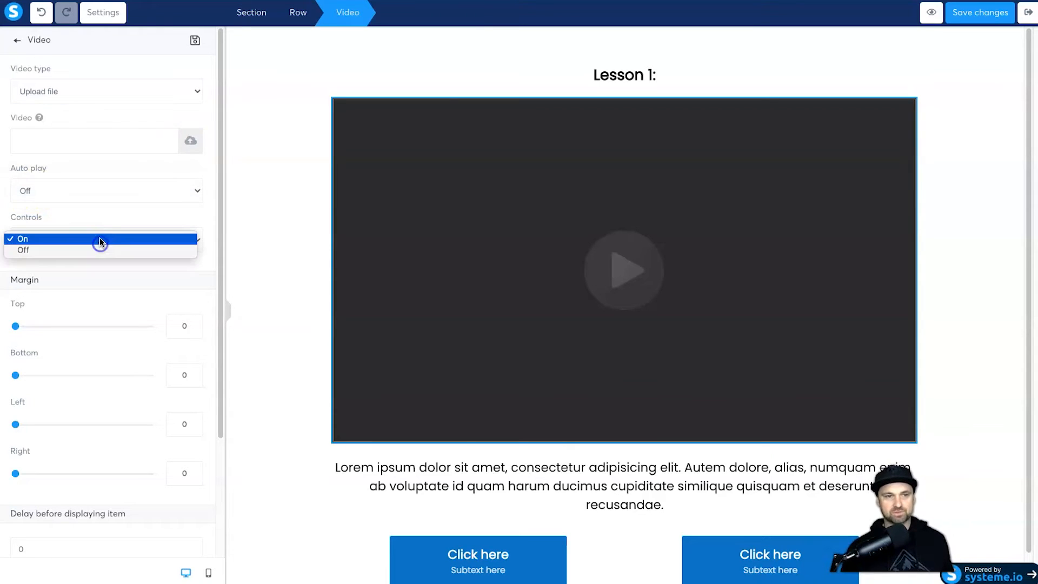
{"action": "left_click", "coordinate": [103, 225]}
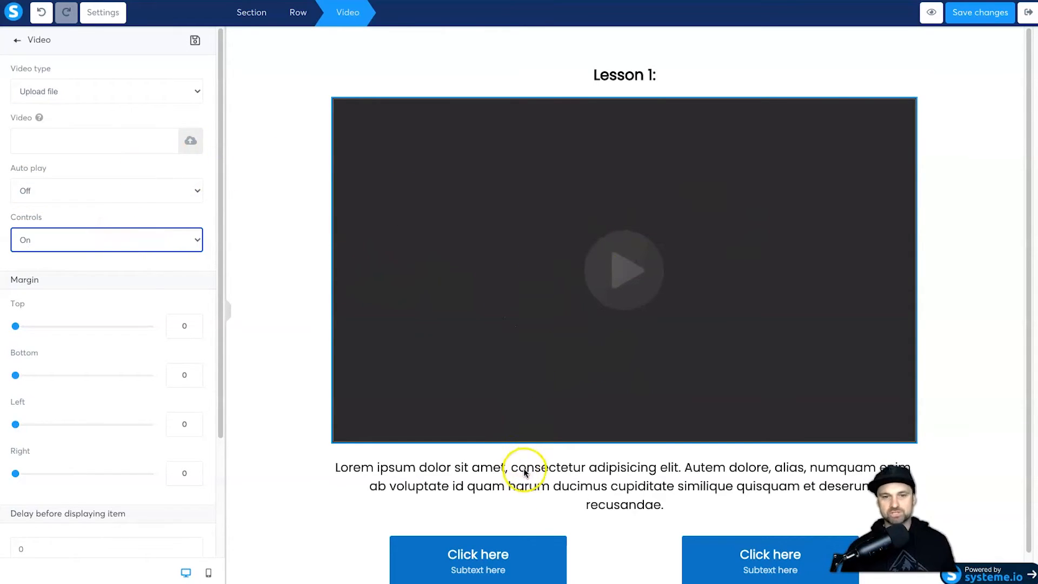
{"action": "left_click", "coordinate": [283, 419]}
{"action": "scroll", "coordinate": [167, 390], "scroll_direction": "down", "scroll_amount": 8}
{"action": "scroll", "coordinate": [167, 390], "scroll_direction": "up", "scroll_amount": 8}
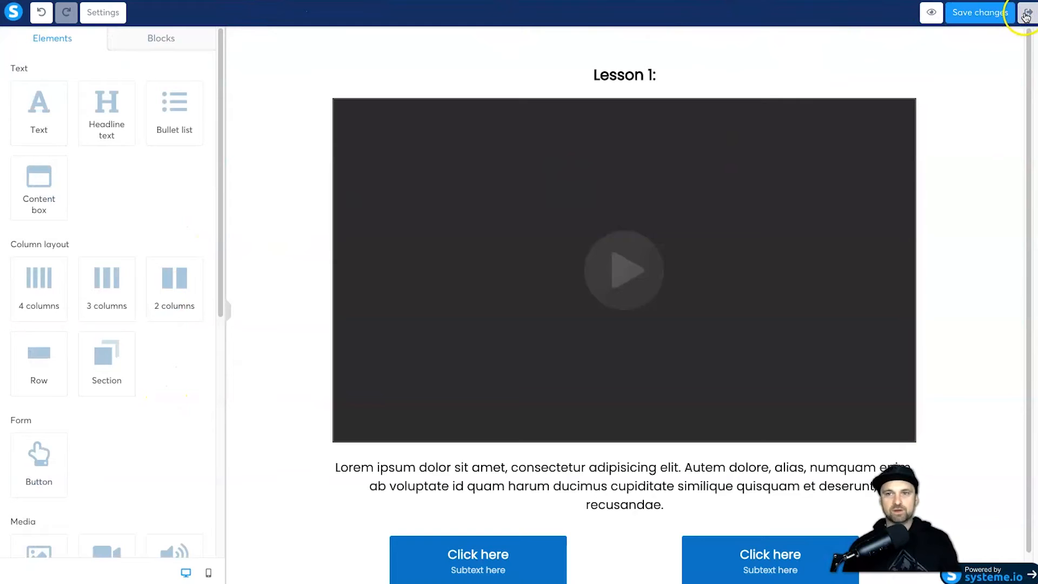
{"action": "left_click", "coordinate": [1026, 15]}
{"action": "left_click", "coordinate": [542, 325]}
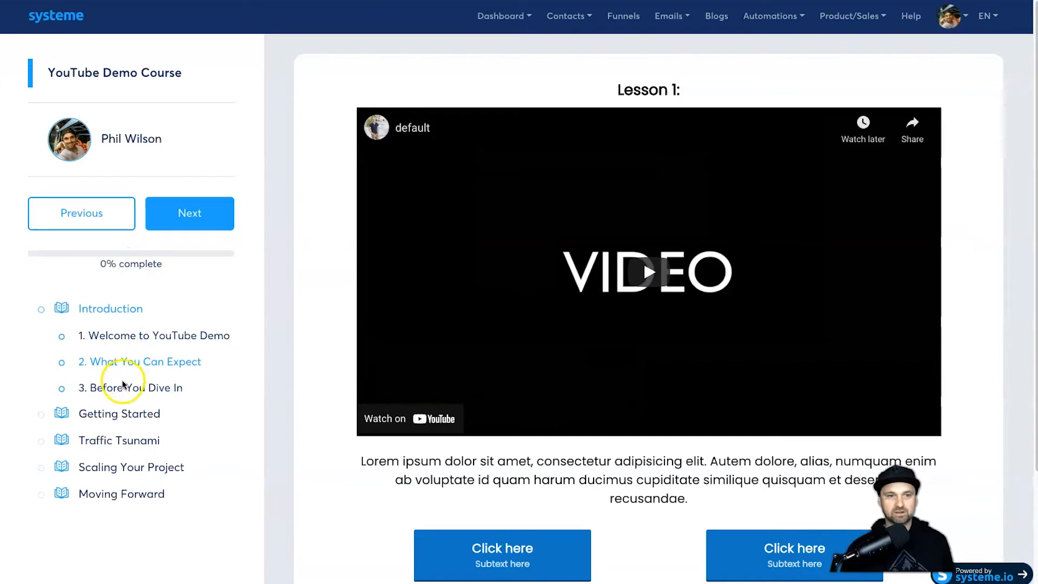
View the "3. Before You Dive In" lecture page in the course preview.
{"action": "left_click", "coordinate": [123, 387]}
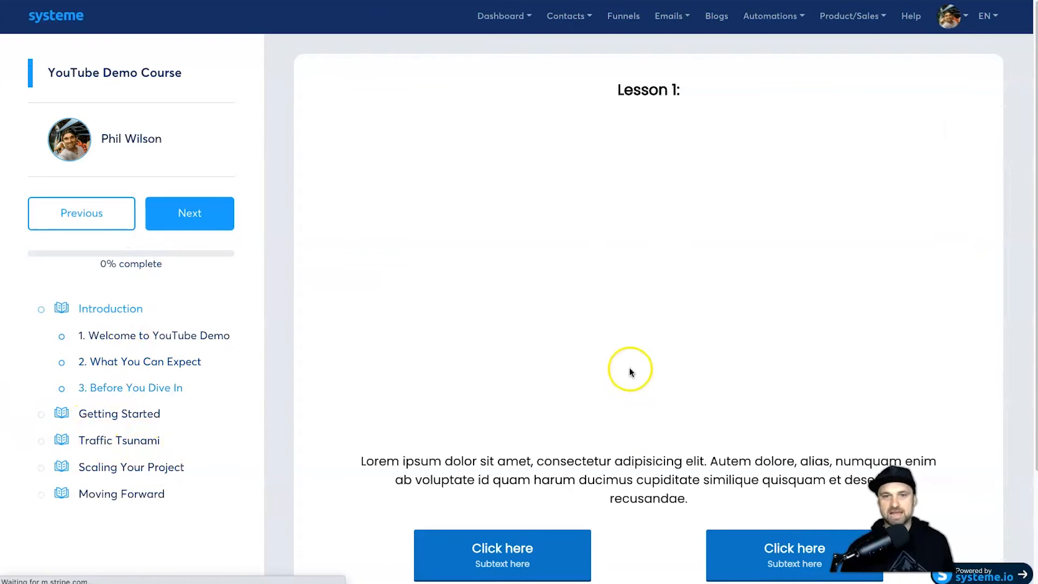
{"action": "scroll", "coordinate": [514, 417], "scroll_direction": "down", "scroll_amount": 3}
{"action": "scroll", "coordinate": [509, 194], "scroll_direction": "up", "scroll_amount": 3}
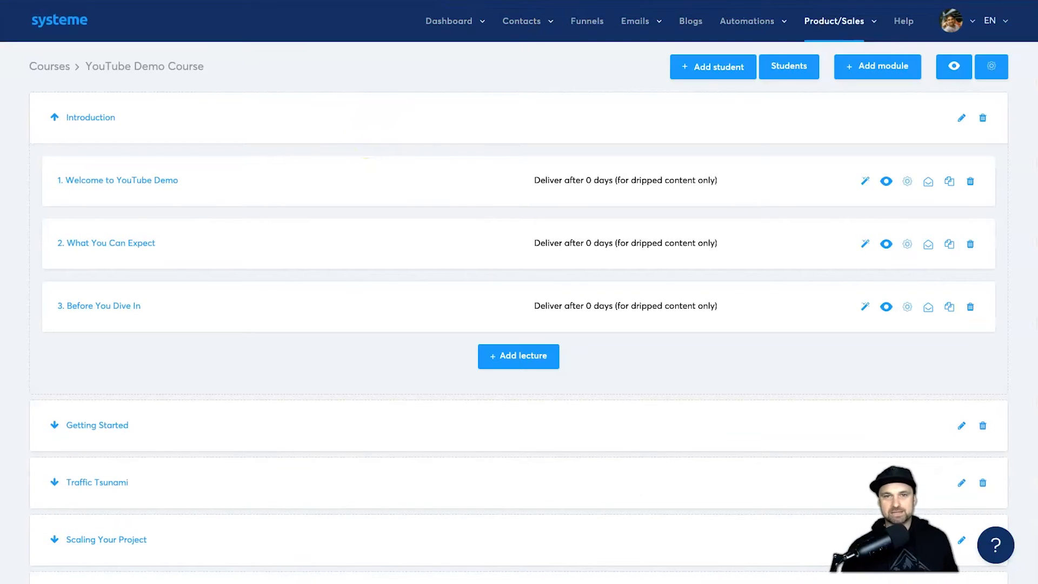
{"action": "left_click", "coordinate": [591, 23]}
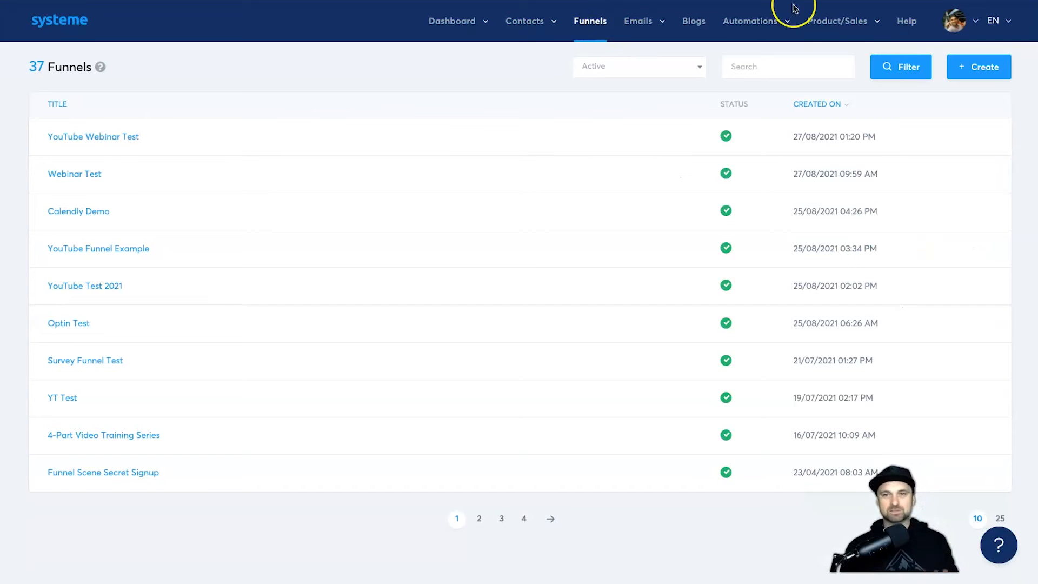
{"action": "left_click", "coordinate": [976, 72]}
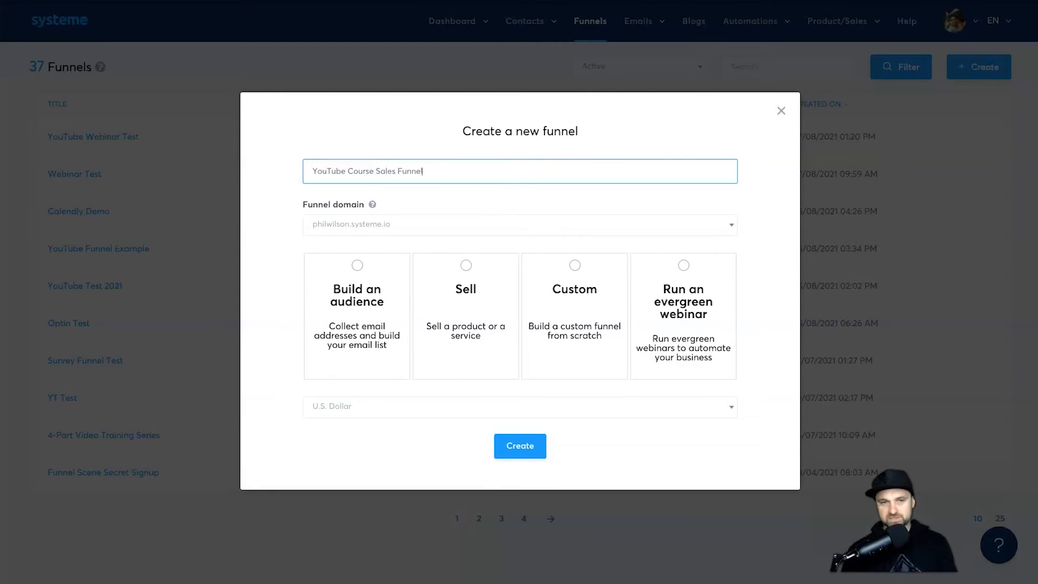
{"action": "left_click", "coordinate": [417, 233]}
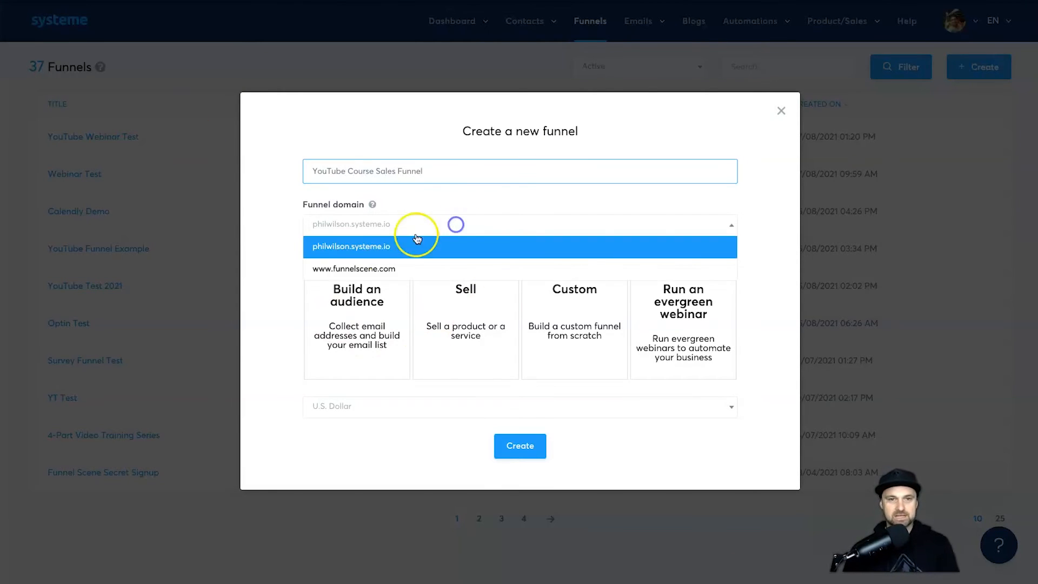
{"action": "left_click", "coordinate": [359, 268]}
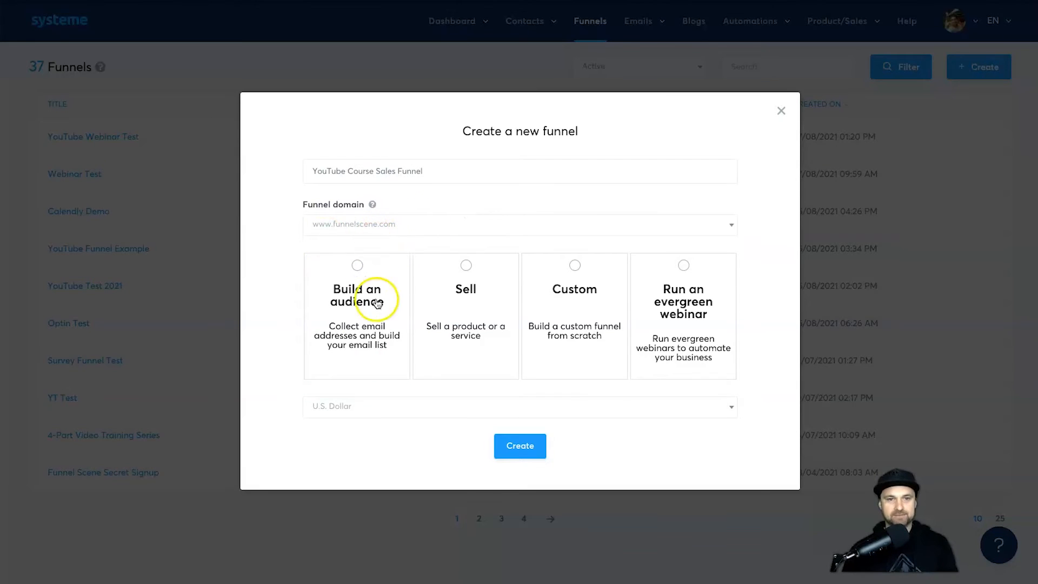
{"action": "left_click", "coordinate": [454, 322]}
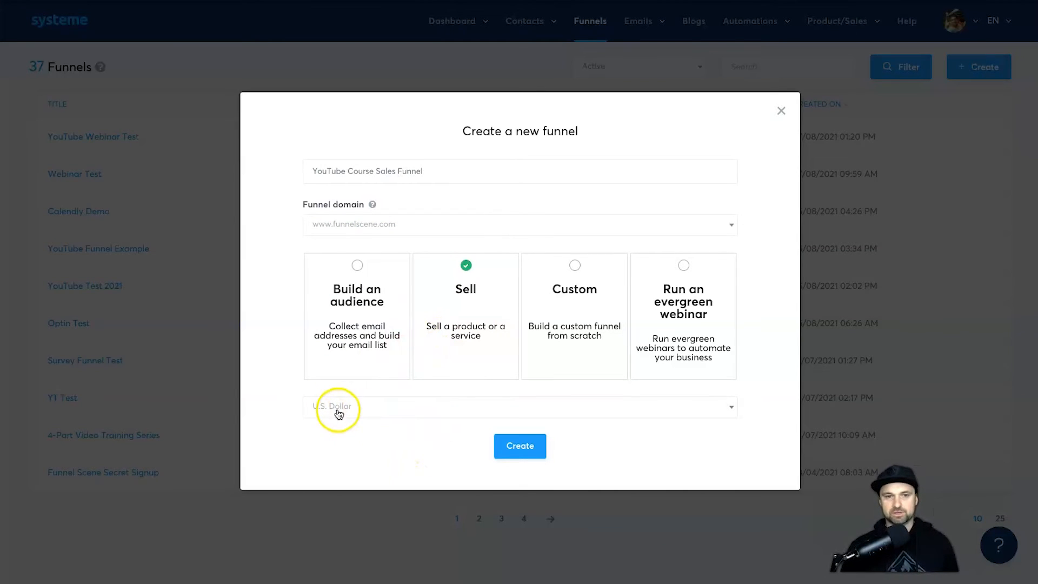
{"action": "left_click", "coordinate": [530, 451]}
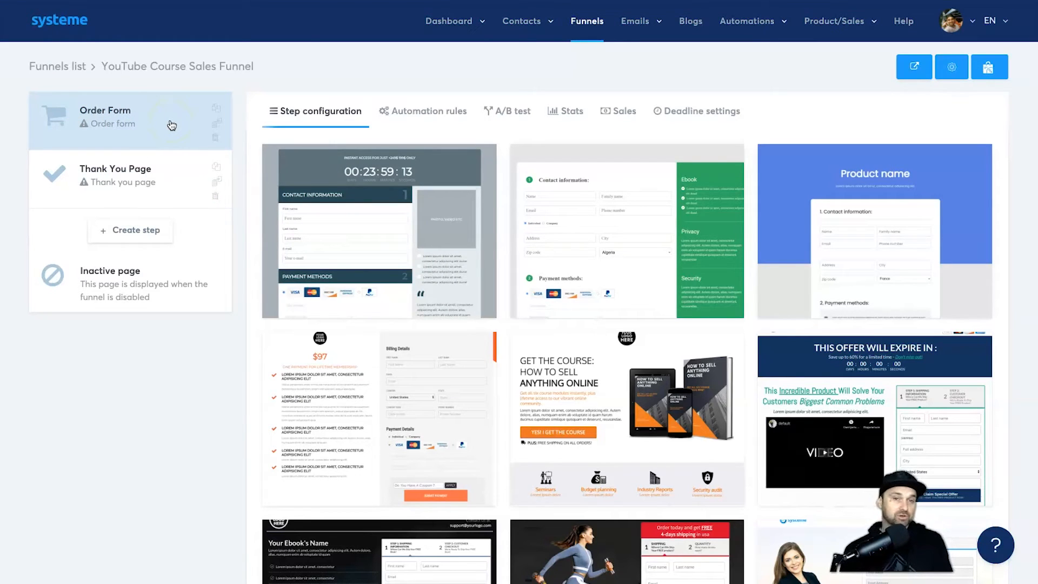
Choose the $97 template with billing and payment details for the funnel's Order Form step.
{"action": "left_click", "coordinate": [132, 171]}
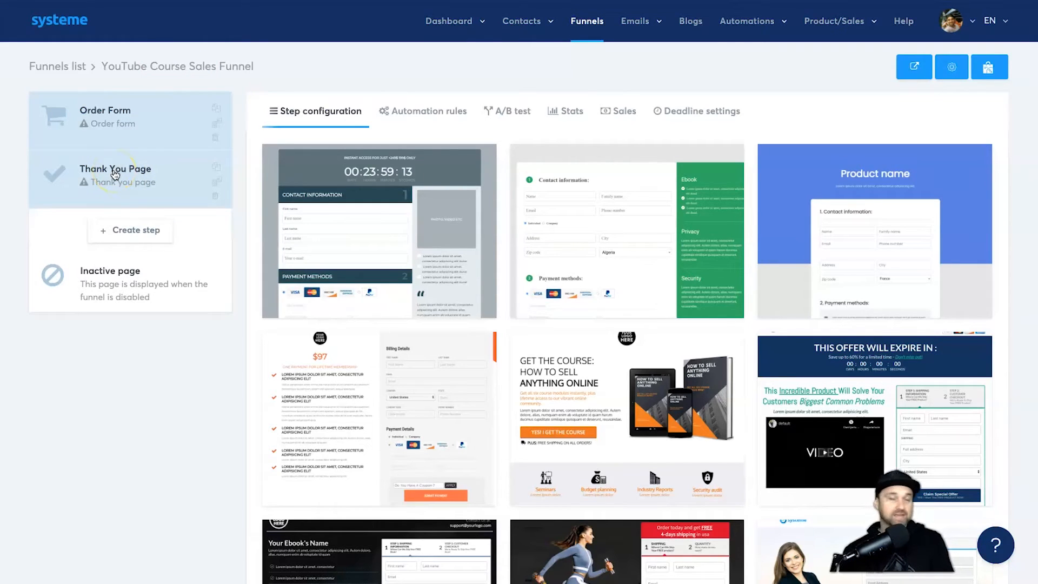
{"action": "mouse_move", "coordinate": [380, 251]}
{"action": "mouse_move", "coordinate": [426, 453]}
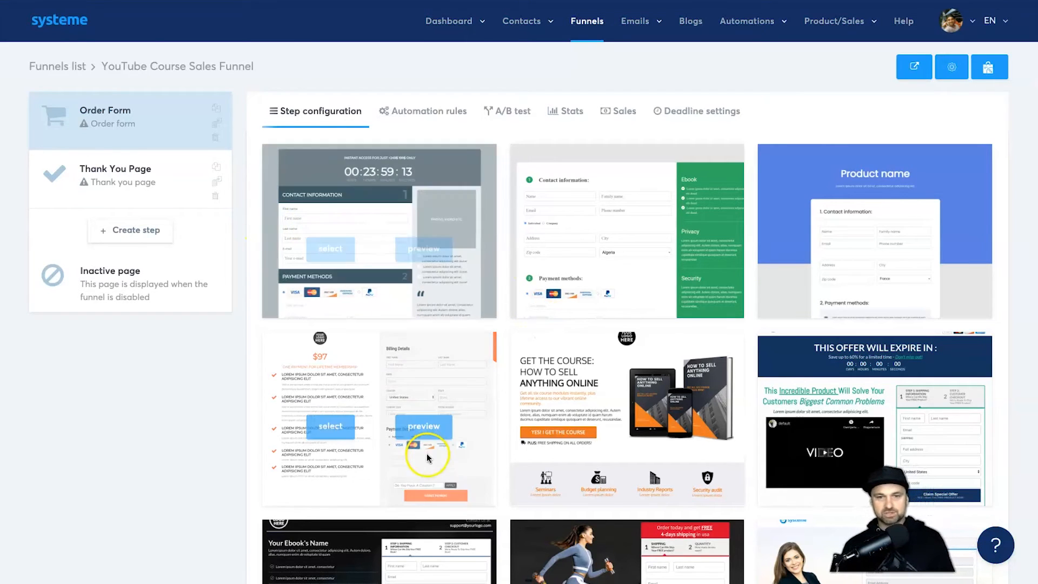
{"action": "left_click", "coordinate": [330, 417]}
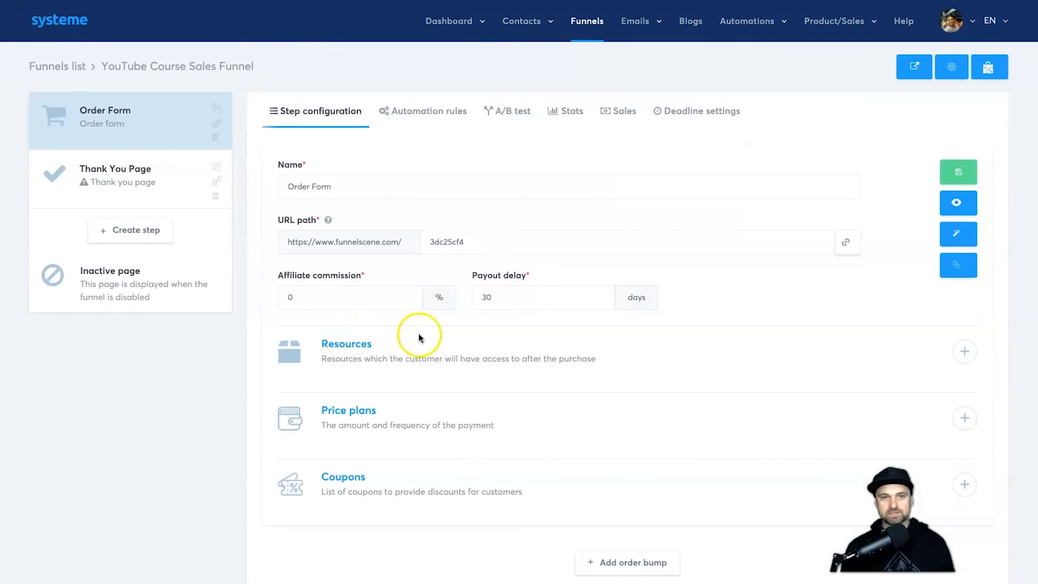
Set the Order Form step's URL path to "youtubec-order-form".
{"action": "double_click", "coordinate": [449, 247]}
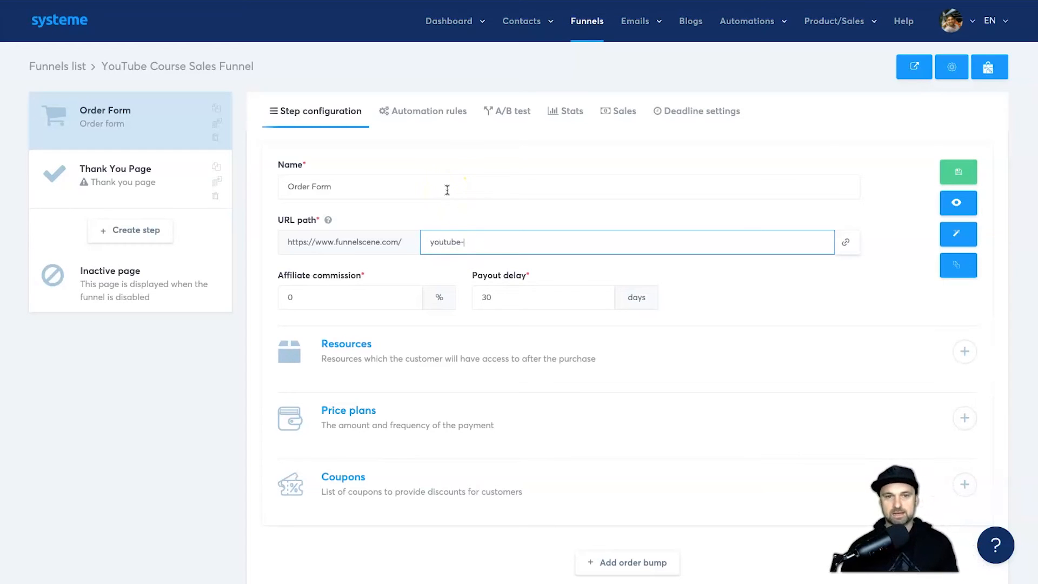
{"action": "type", "text": "youtube-order-form"}
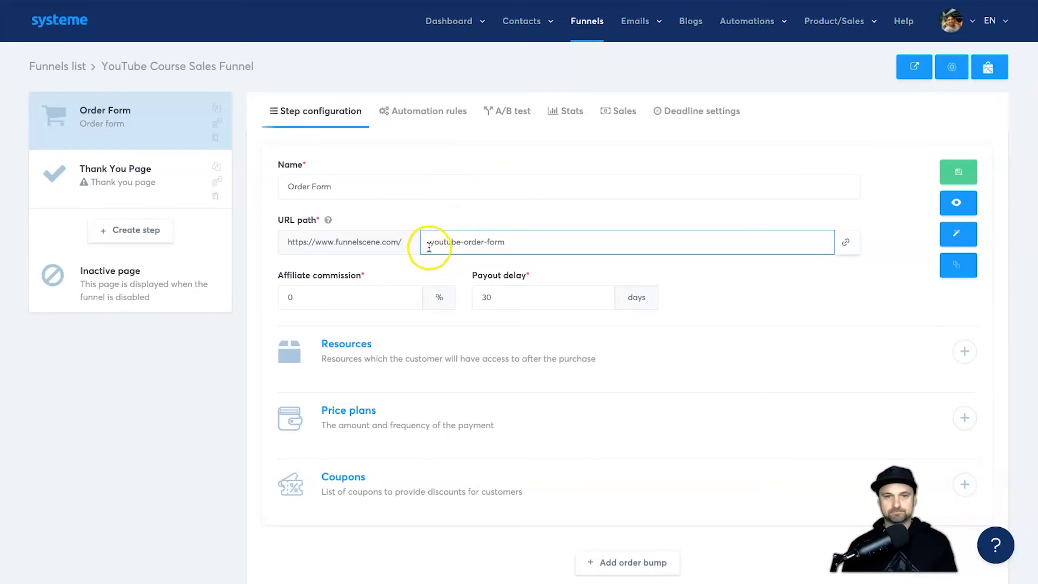
{"action": "left_click", "coordinate": [460, 242]}
{"action": "type", "text": "c"}
{"action": "left_click", "coordinate": [696, 265]}
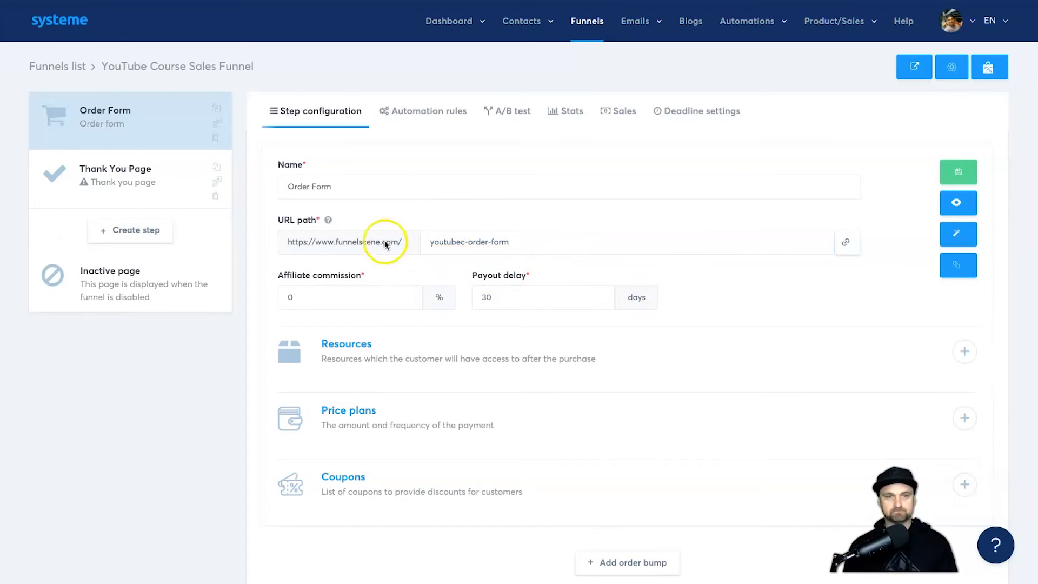
Rename the funnel's order form step "YouTube Course Checkout".
{"action": "triple_click", "coordinate": [364, 184]}
{"action": "type", "text": "YouTube Course Checkout"}
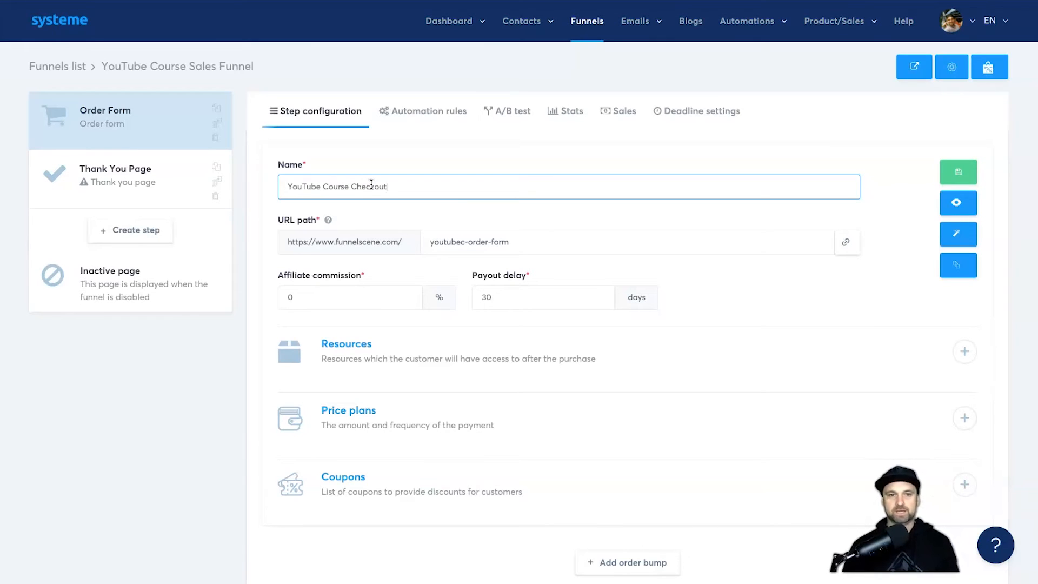
{"action": "left_click", "coordinate": [783, 280]}
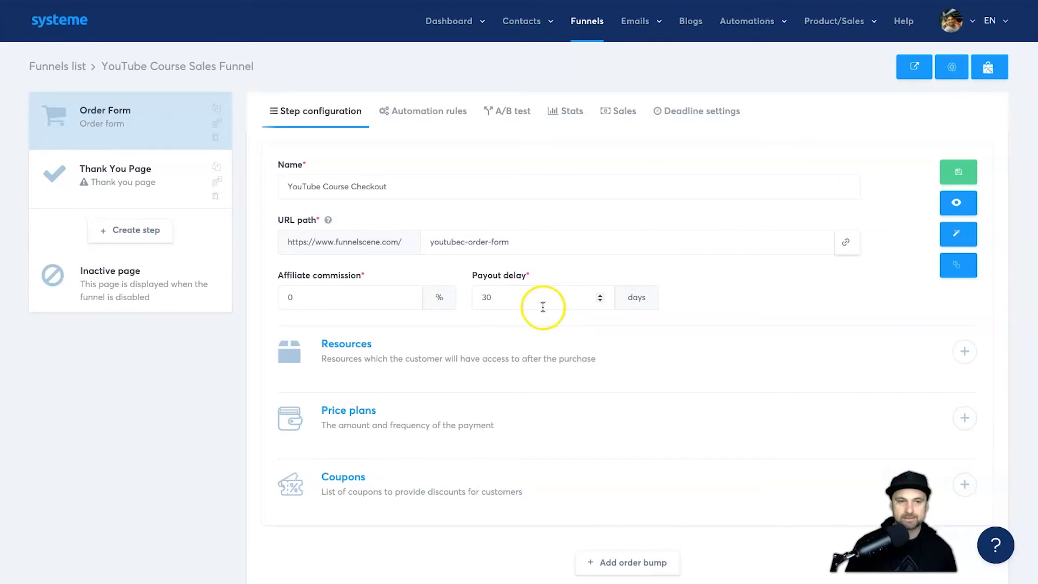
Add a Course resource to the order form step, choosing "YouTube Demo Course" with Full access.
{"action": "scroll", "coordinate": [616, 291], "scroll_direction": "down", "scroll_amount": 1}
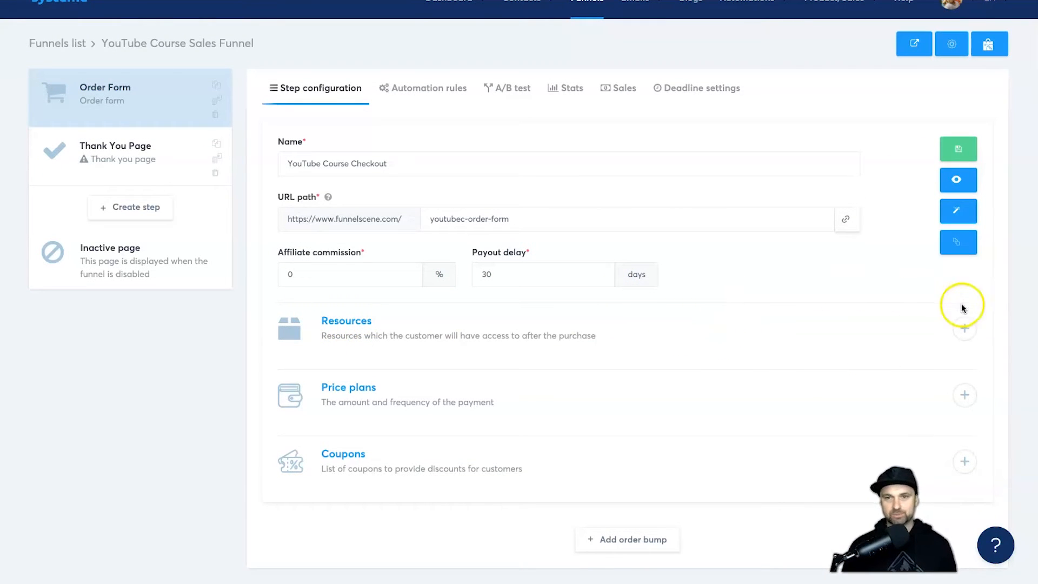
{"action": "left_click", "coordinate": [964, 328]}
{"action": "left_click", "coordinate": [418, 365]}
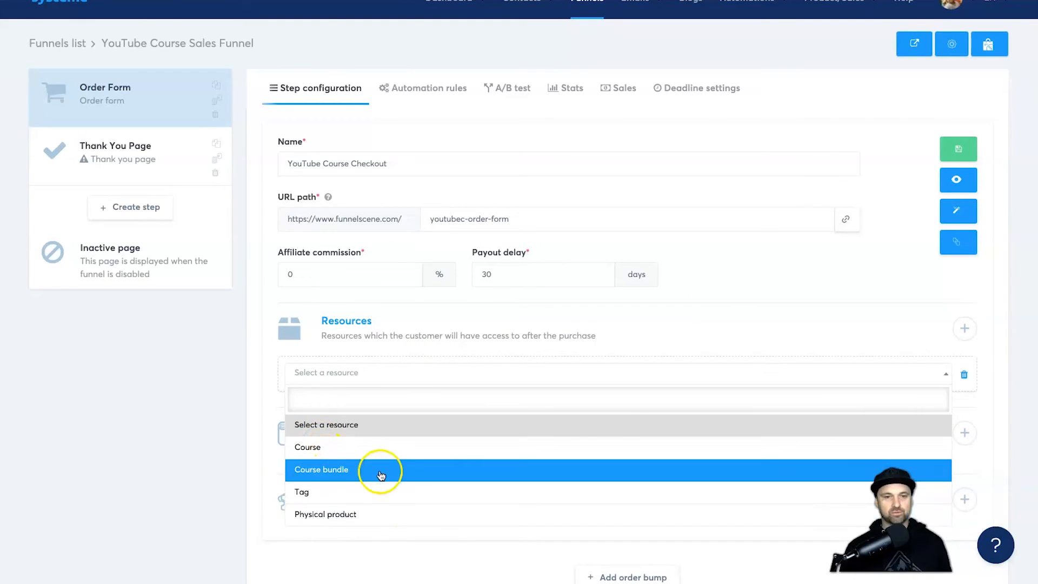
{"action": "left_click", "coordinate": [389, 446]}
{"action": "left_click", "coordinate": [380, 411]}
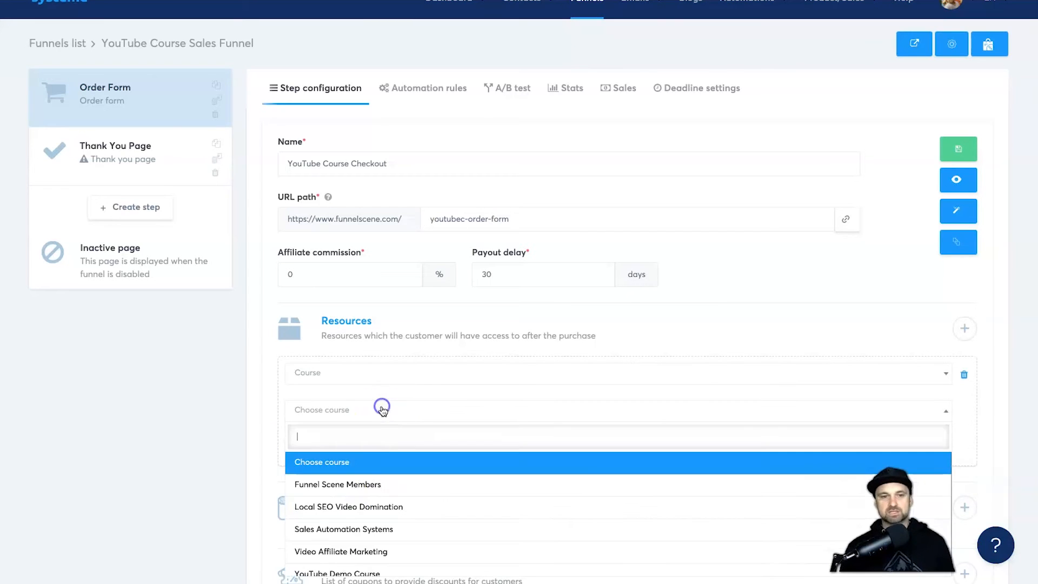
{"action": "left_click", "coordinate": [341, 564]}
{"action": "left_click", "coordinate": [356, 458]}
{"action": "left_click", "coordinate": [342, 490]}
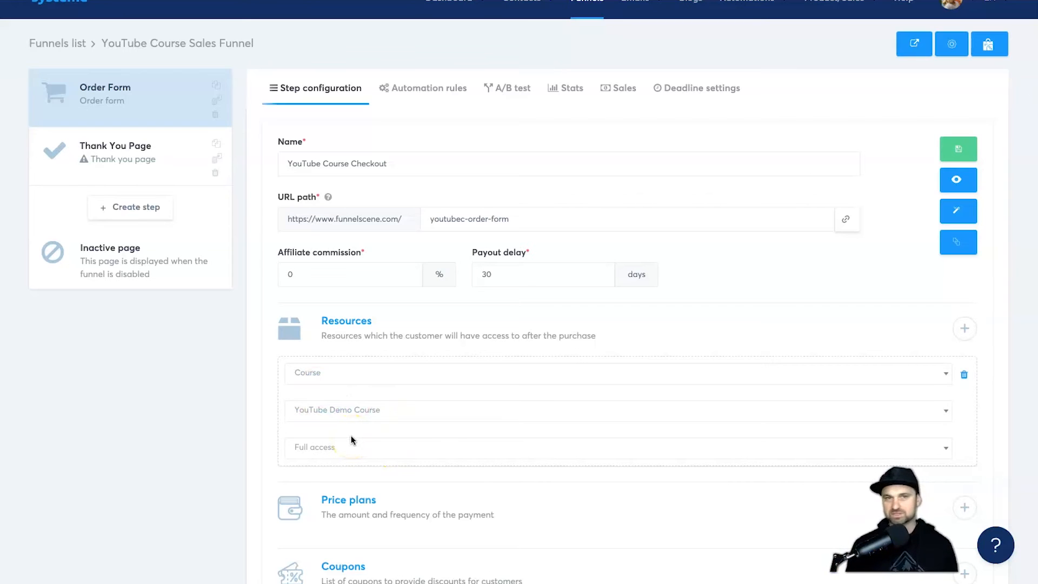
Create a new price plan with inner name "YouTubeC One Time Price" and payment page name "One Time Price".
{"action": "scroll", "coordinate": [392, 400], "scroll_direction": "down", "scroll_amount": 3}
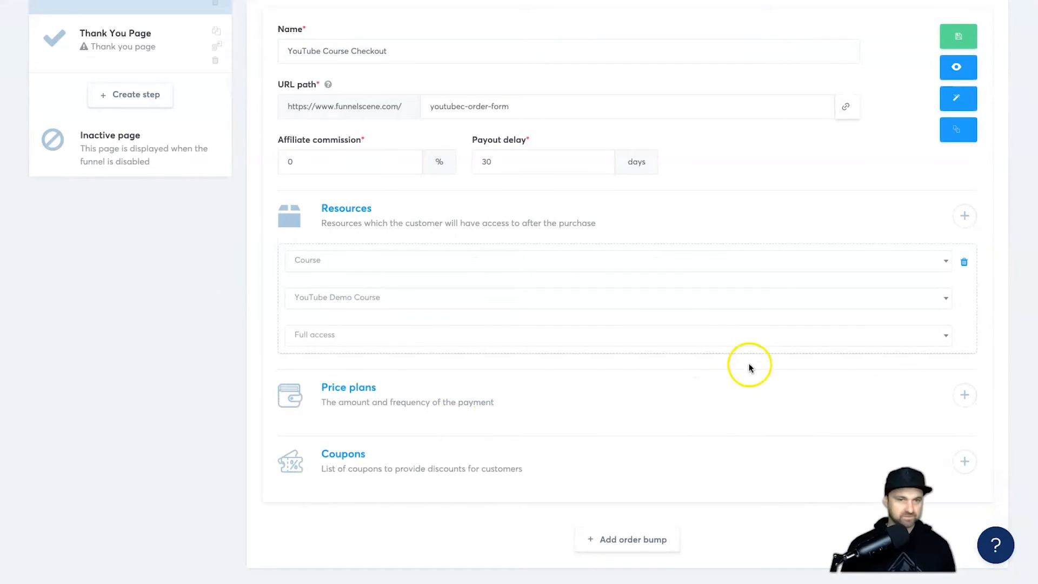
{"action": "left_click", "coordinate": [963, 396]}
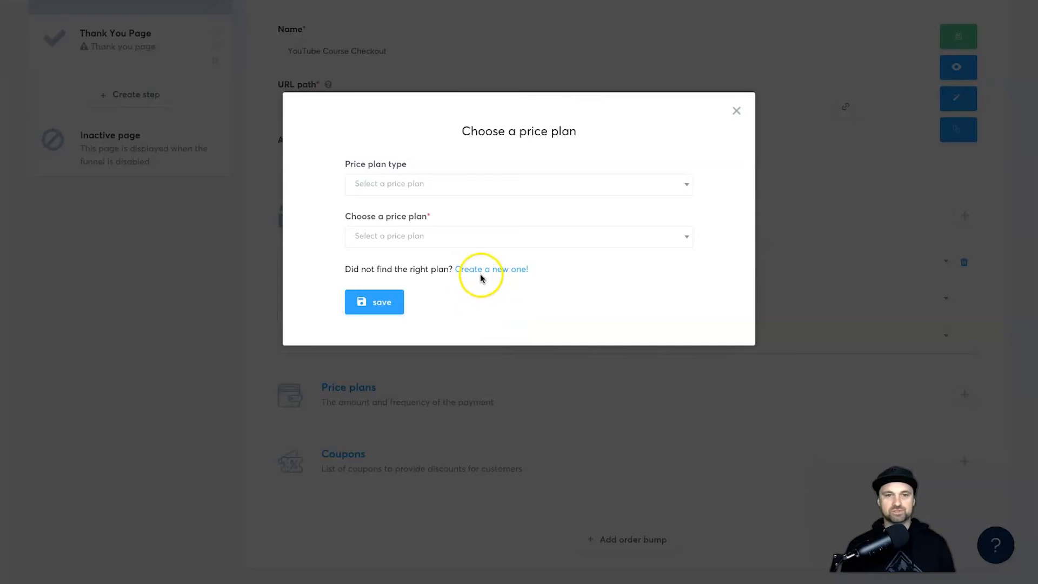
{"action": "left_click", "coordinate": [480, 272]}
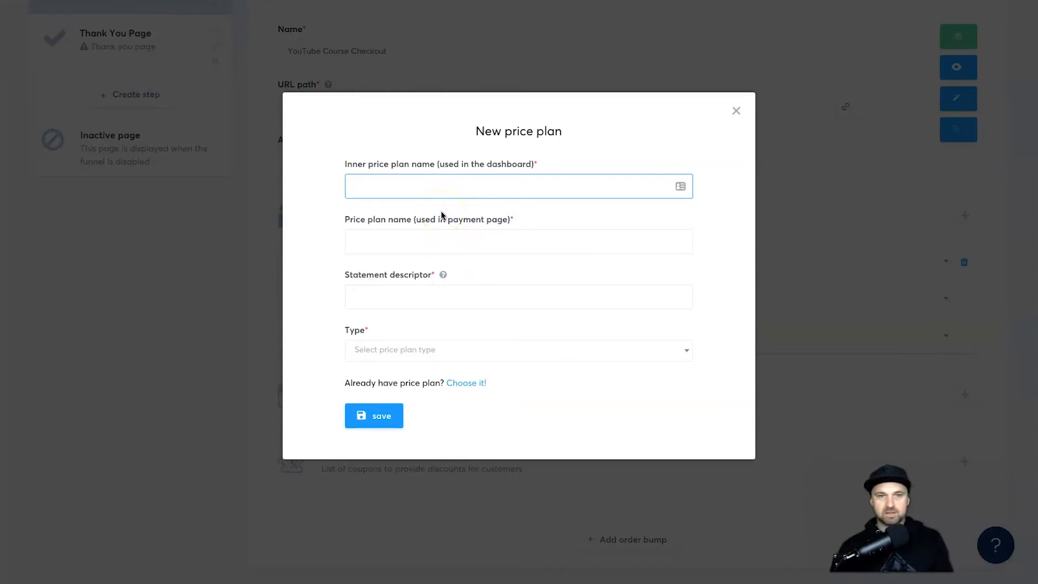
{"action": "type", "text": "YouTube"}
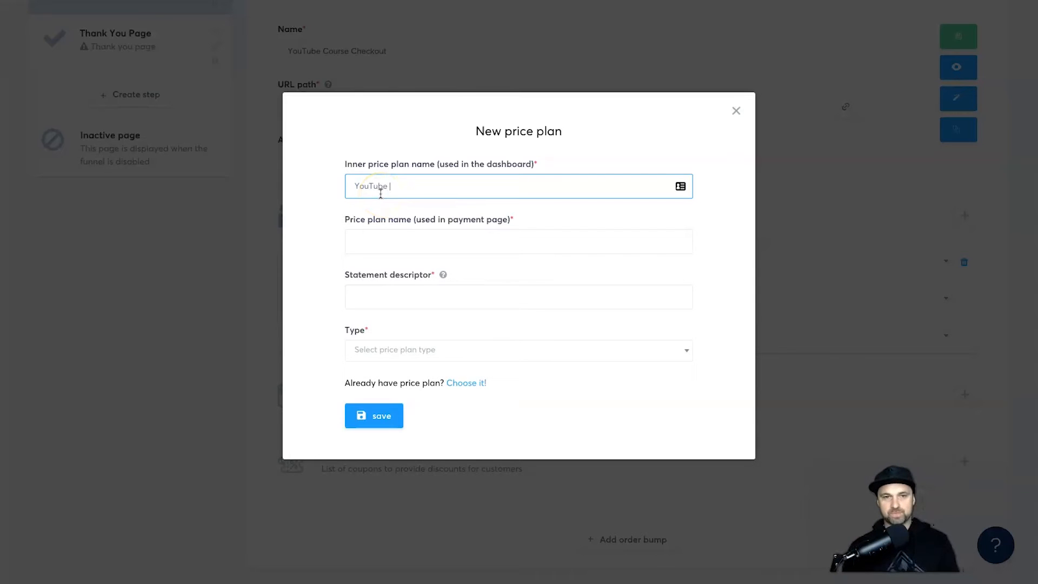
{"action": "type", "text": "C One Time Price"}
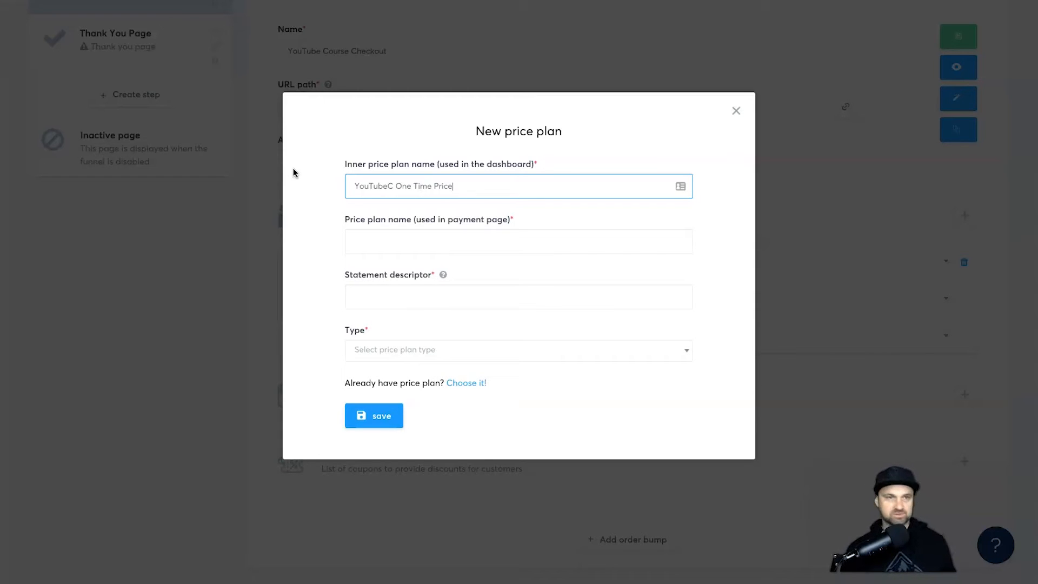
{"action": "left_click", "coordinate": [378, 232]}
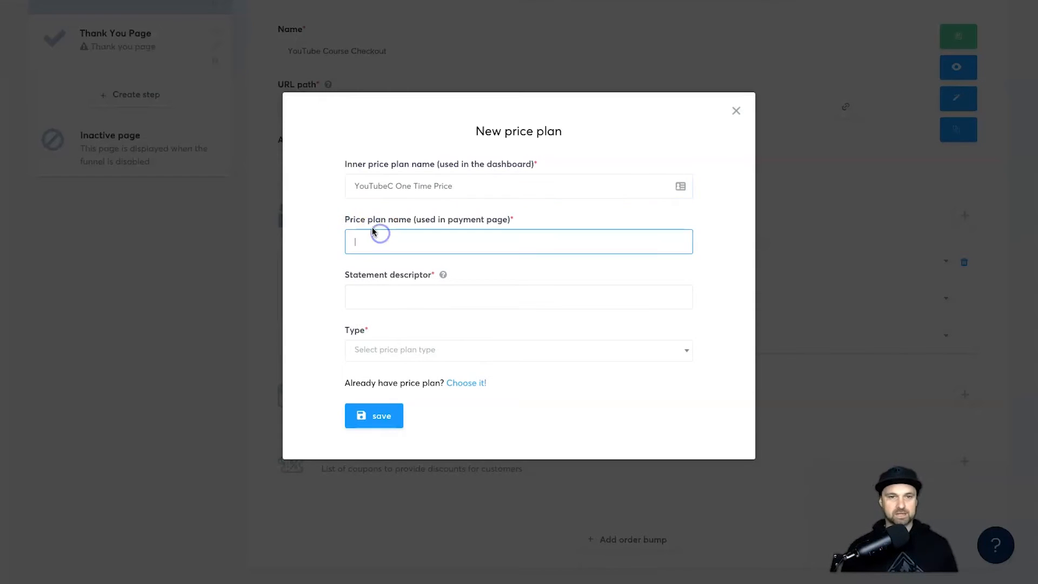
{"action": "left_click", "coordinate": [456, 227]}
{"action": "left_click", "coordinate": [485, 246]}
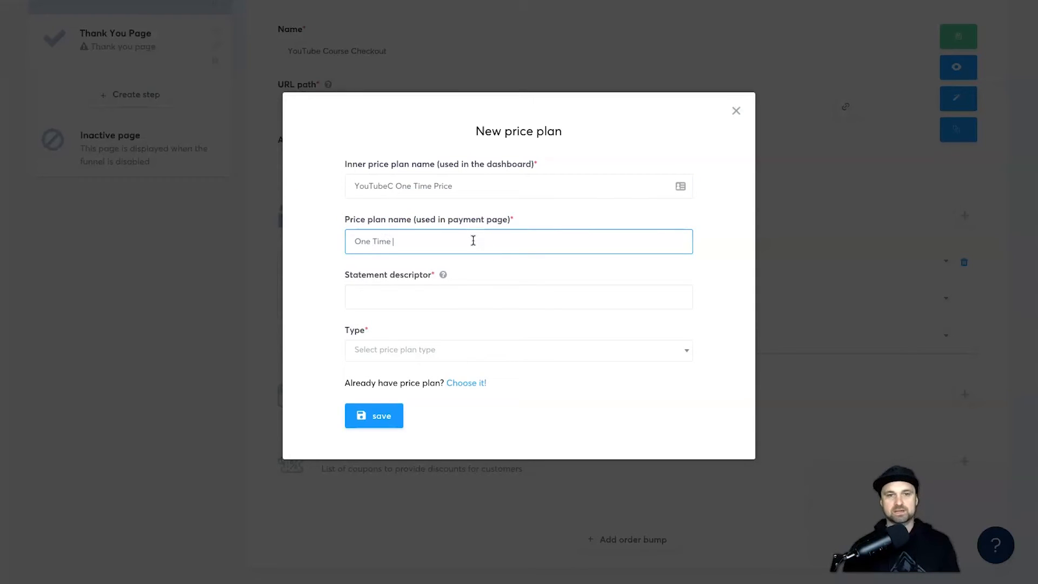
Read the statement descriptor's help text and set the descriptor to "YouTubeCoursePurchase".
{"action": "left_click", "coordinate": [400, 297]}
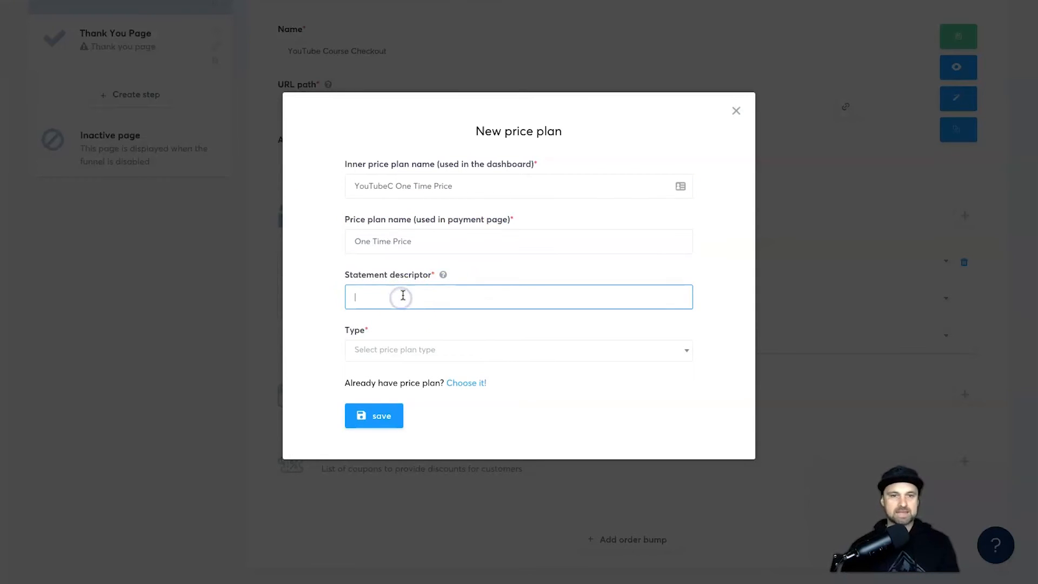
{"action": "left_click", "coordinate": [443, 275]}
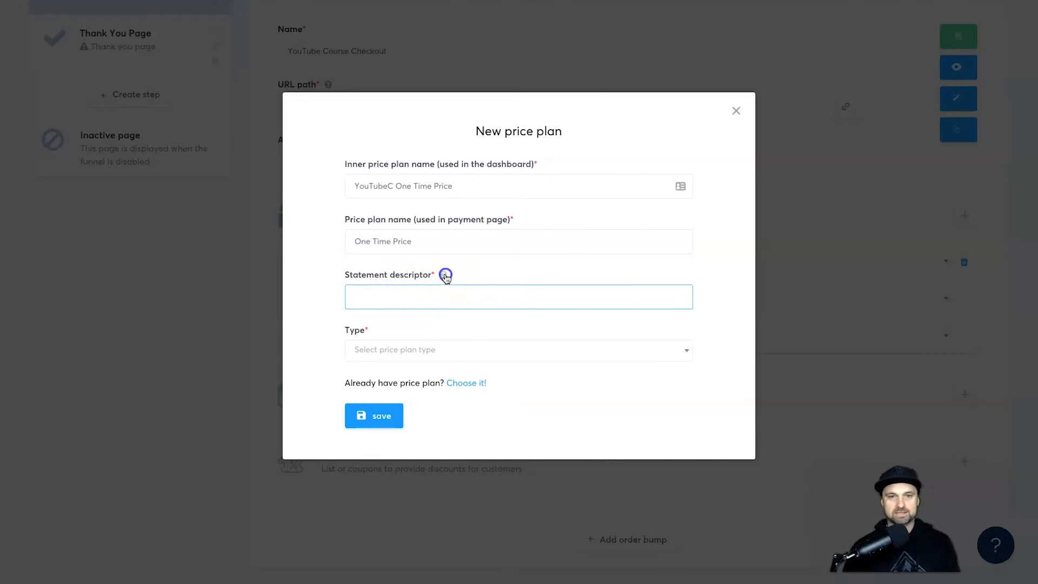
{"action": "left_click_drag", "start_coordinate": [313, 211], "coordinate": [452, 242]}
{"action": "left_click", "coordinate": [405, 218]}
{"action": "left_click_drag", "start_coordinate": [379, 233], "coordinate": [410, 232]}
{"action": "left_click", "coordinate": [410, 233]}
{"action": "left_click", "coordinate": [465, 271]}
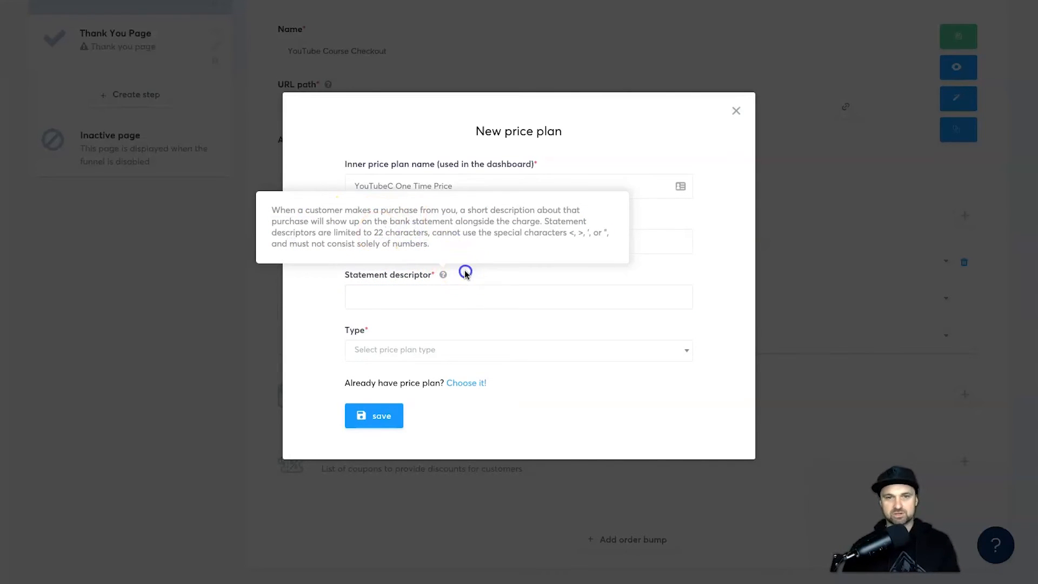
{"action": "left_click", "coordinate": [431, 295]}
{"action": "type", "text": "YouTubeCourse"}
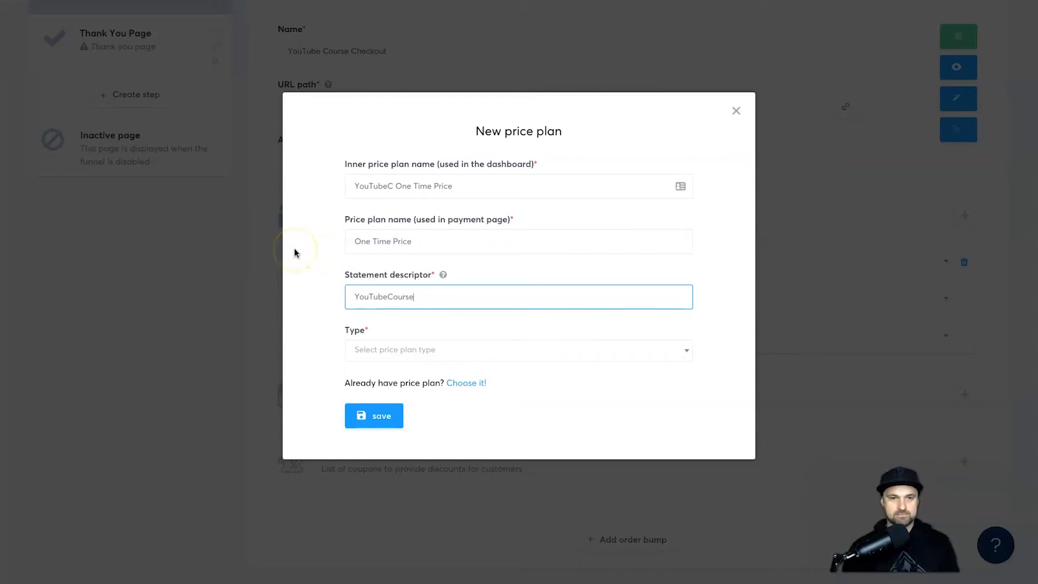
{"action": "type", "text": "Purchase"}
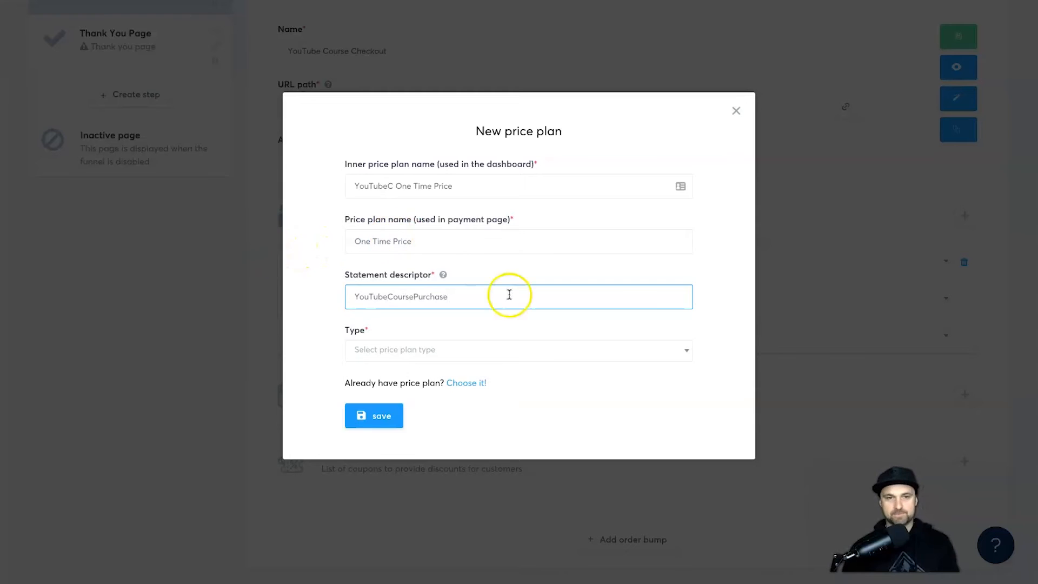
Make the price plan a One shot payment of $197 and save it.
{"action": "left_click", "coordinate": [515, 350]}
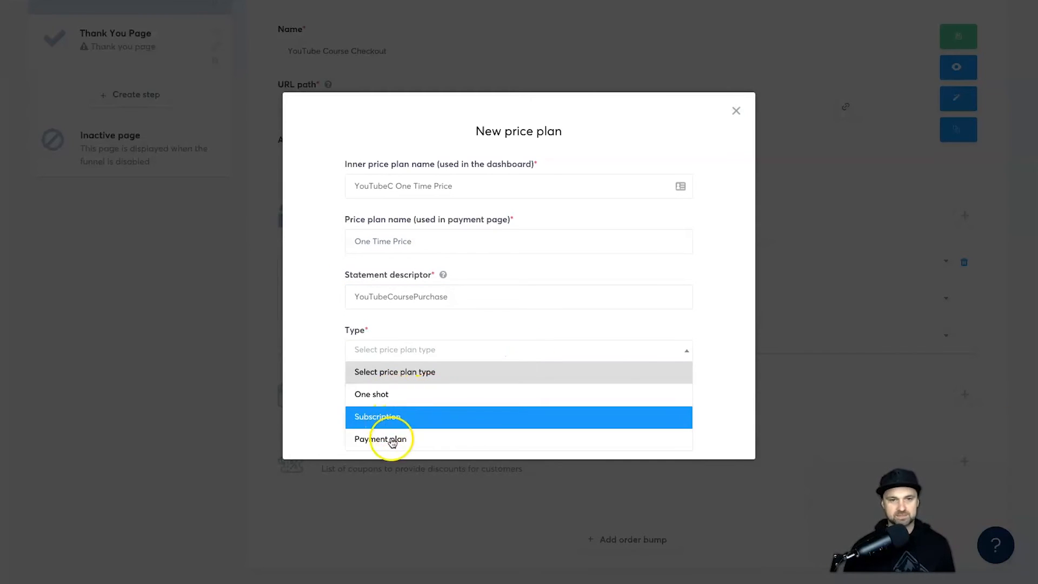
{"action": "left_click", "coordinate": [393, 397]}
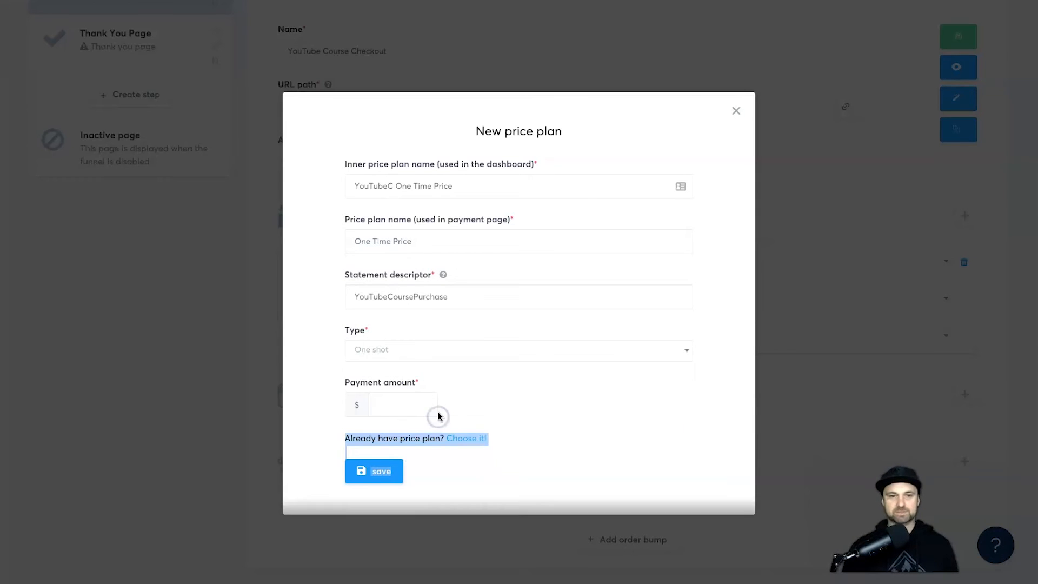
{"action": "left_click", "coordinate": [422, 404]}
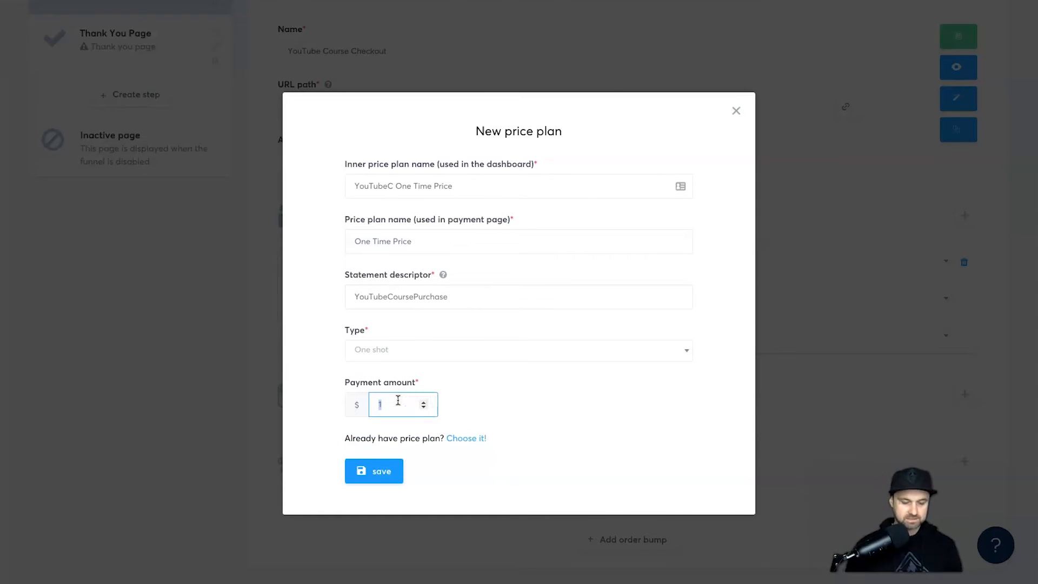
{"action": "left_click", "coordinate": [364, 465]}
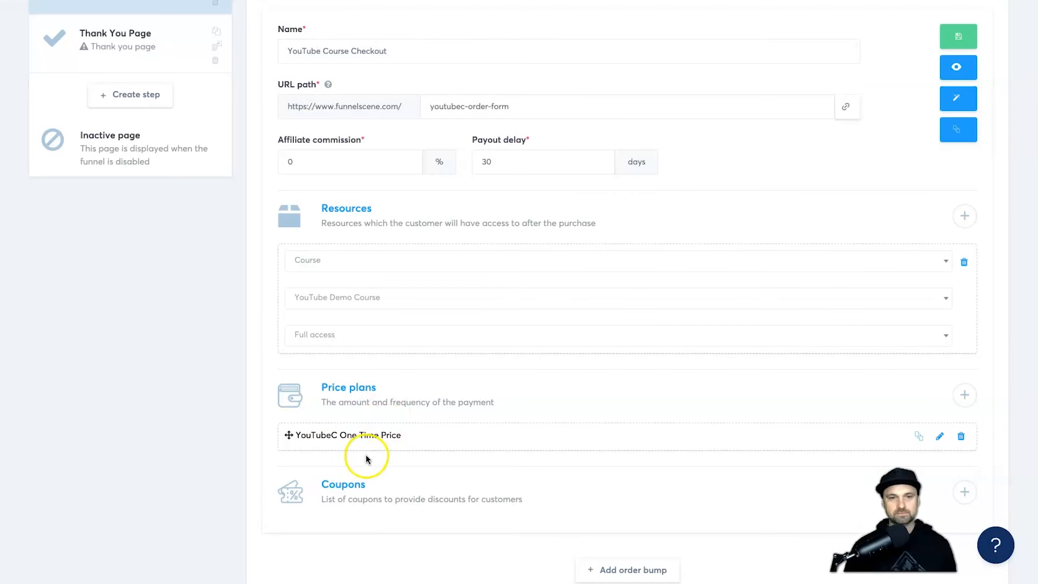
Set the affiliate commission to 40% and save the order form step.
{"action": "scroll", "coordinate": [504, 420], "scroll_direction": "down", "scroll_amount": 1}
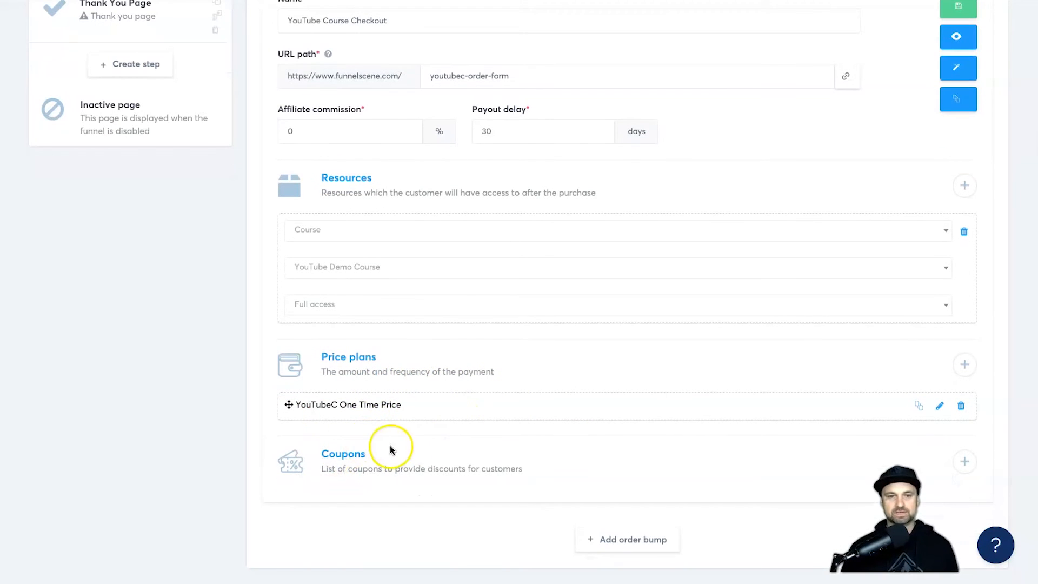
{"action": "scroll", "coordinate": [487, 454], "scroll_direction": "up", "scroll_amount": 3}
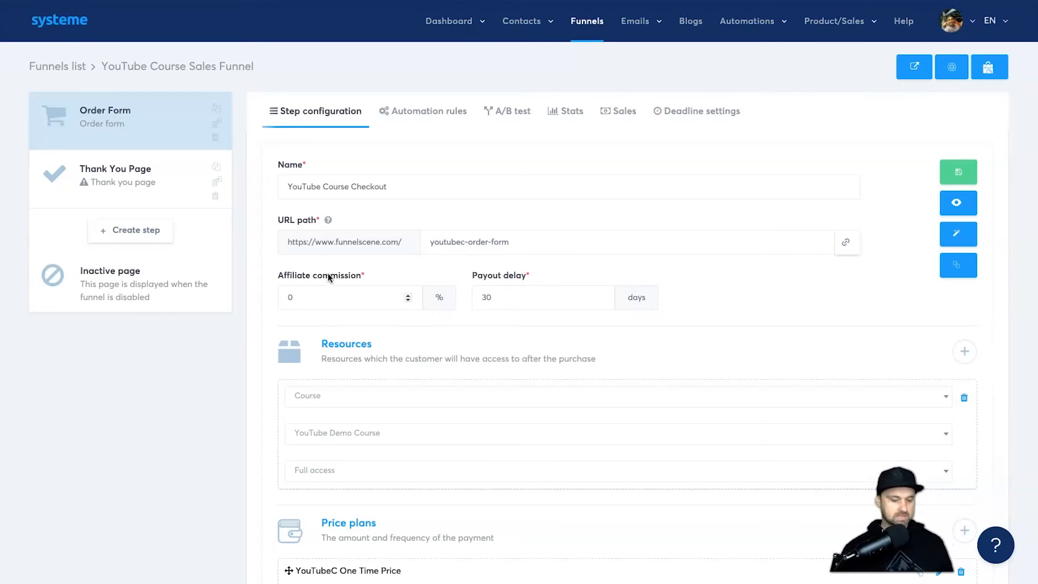
{"action": "left_click", "coordinate": [290, 296]}
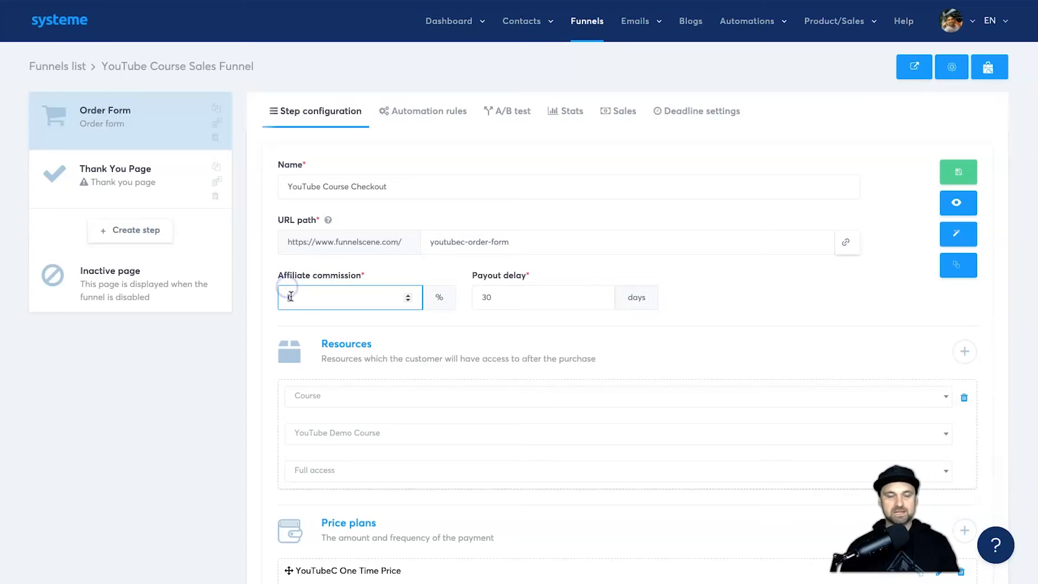
{"action": "type", "text": "40"}
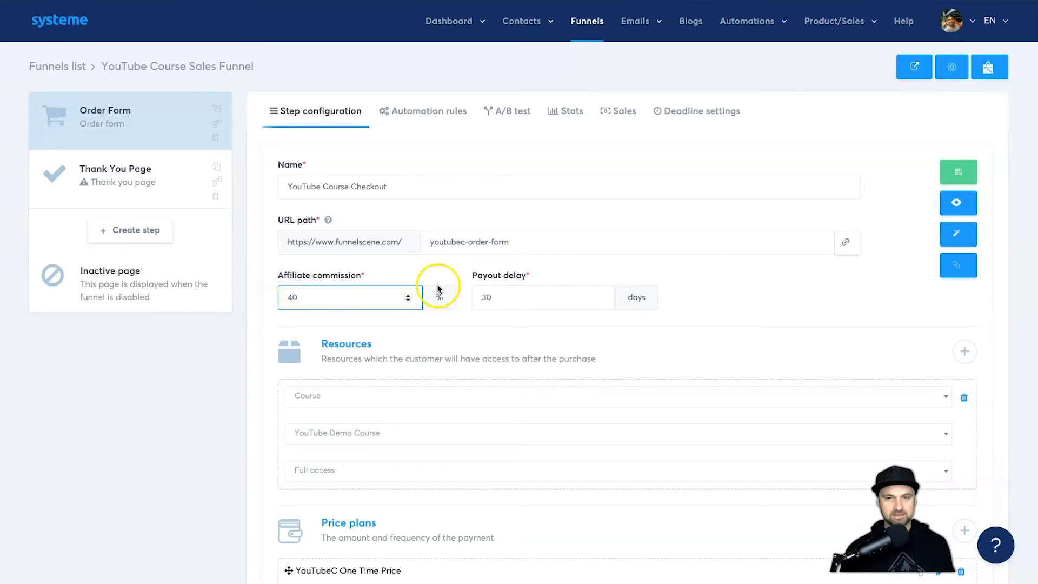
{"action": "left_click", "coordinate": [950, 174]}
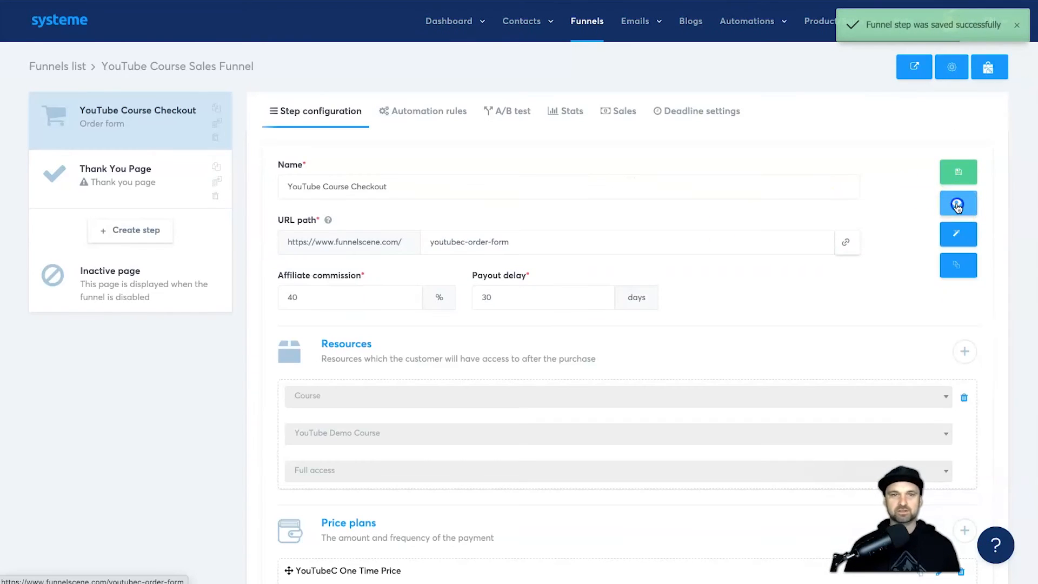
Preview the live order form page, check its payment details, and return to the step configuration.
{"action": "left_click", "coordinate": [957, 206]}
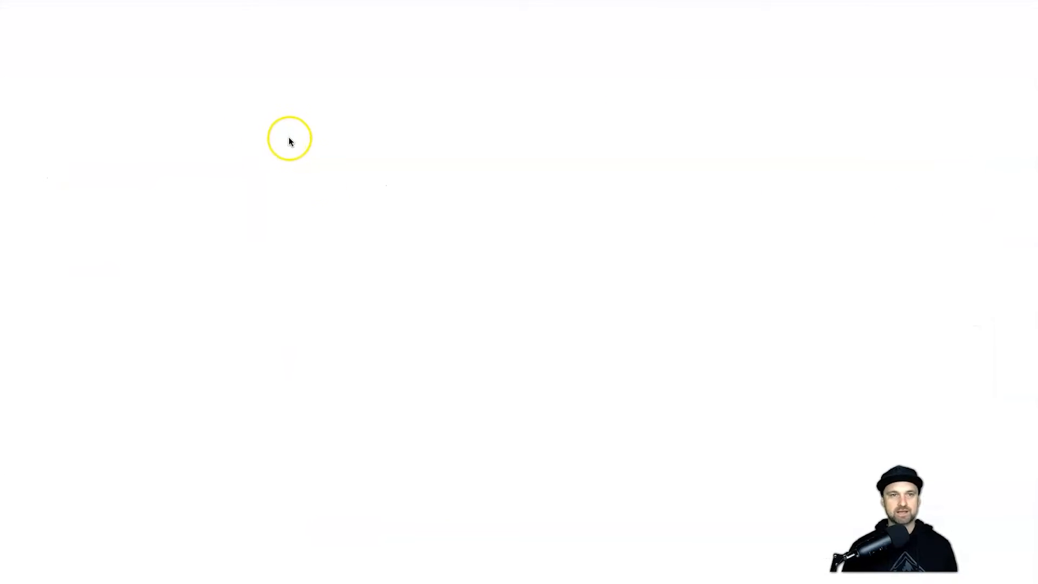
{"action": "scroll", "coordinate": [459, 297], "scroll_direction": "down", "scroll_amount": 5}
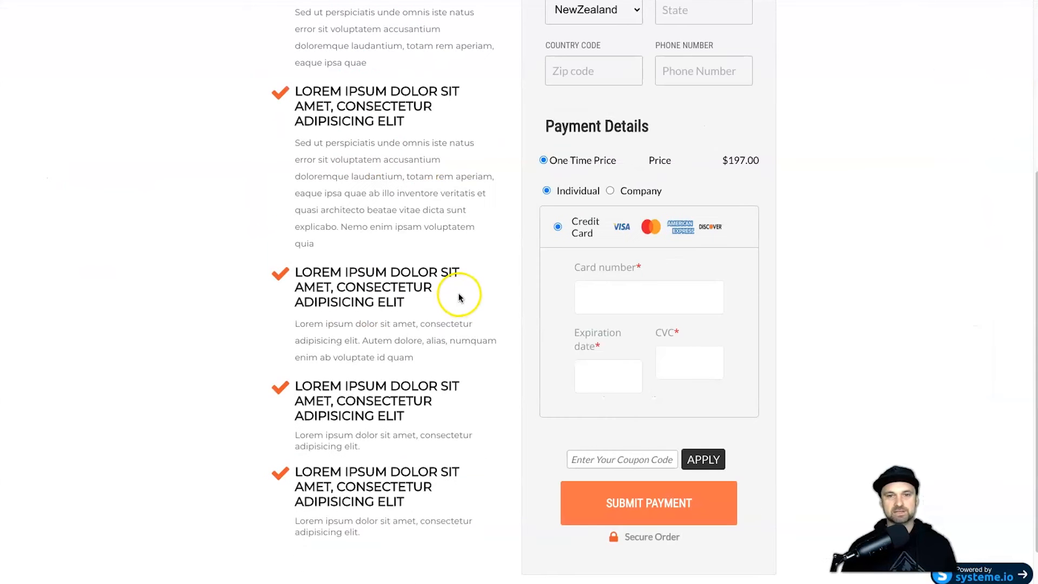
{"action": "scroll", "coordinate": [459, 296], "scroll_direction": "up", "scroll_amount": 5}
{"action": "left_click", "coordinate": [292, 1]}
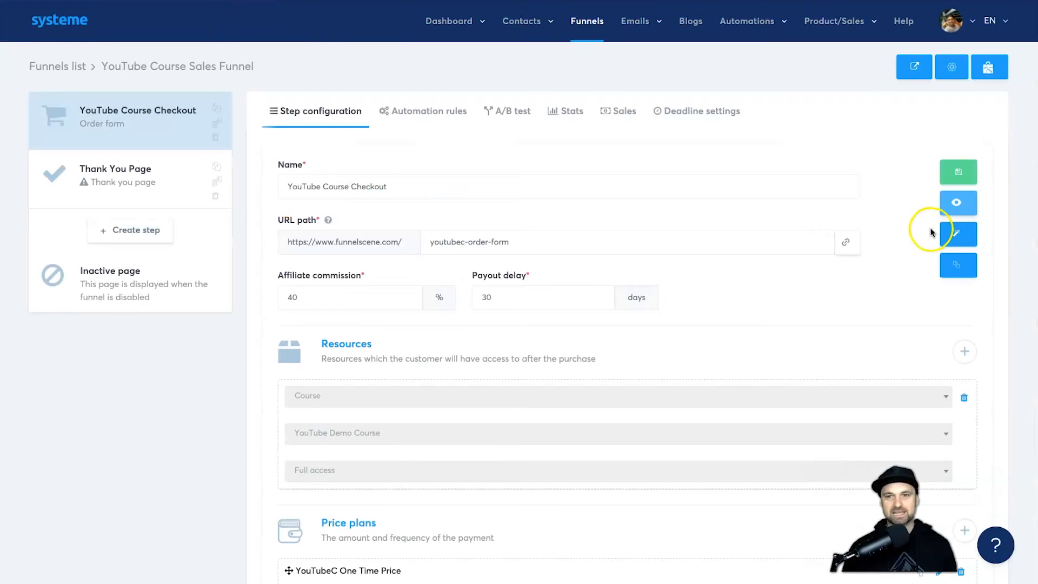
Open the order form page in the editor and delete the Country and State labels and their row from Billing Details.
{"action": "left_click", "coordinate": [956, 235]}
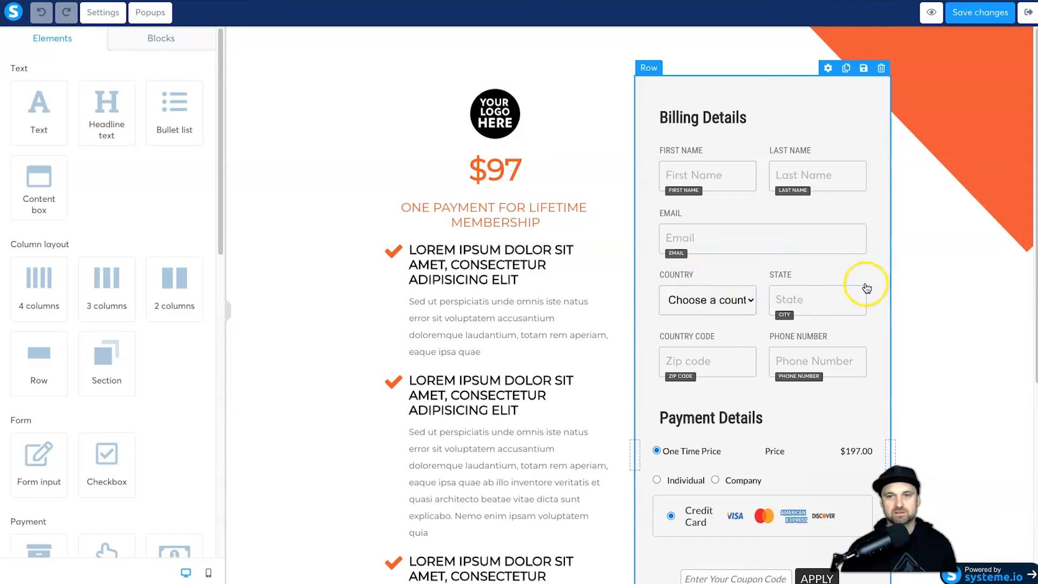
{"action": "left_click", "coordinate": [759, 270]}
{"action": "left_click", "coordinate": [708, 299]}
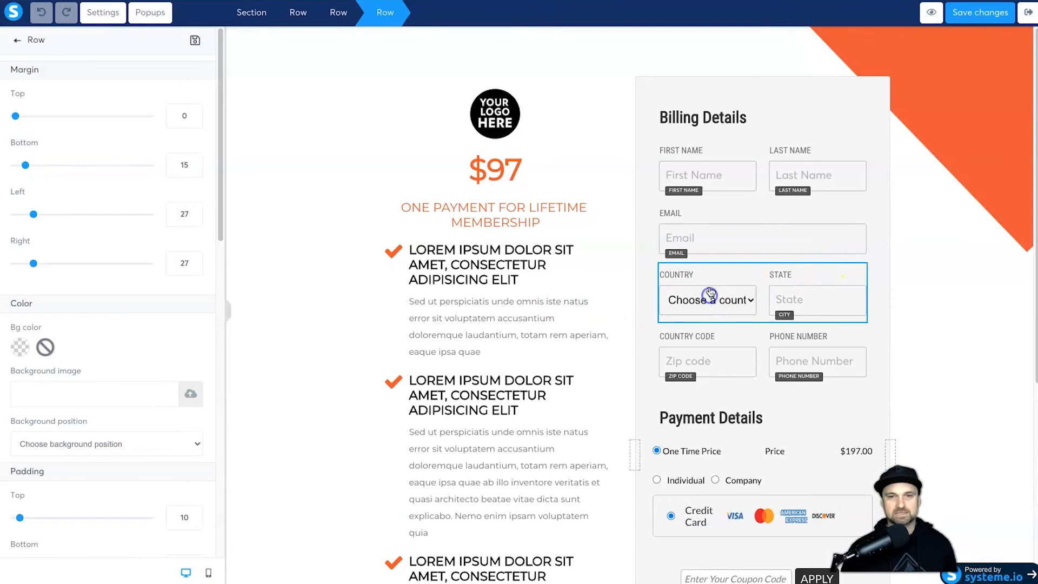
{"action": "left_click", "coordinate": [750, 263]}
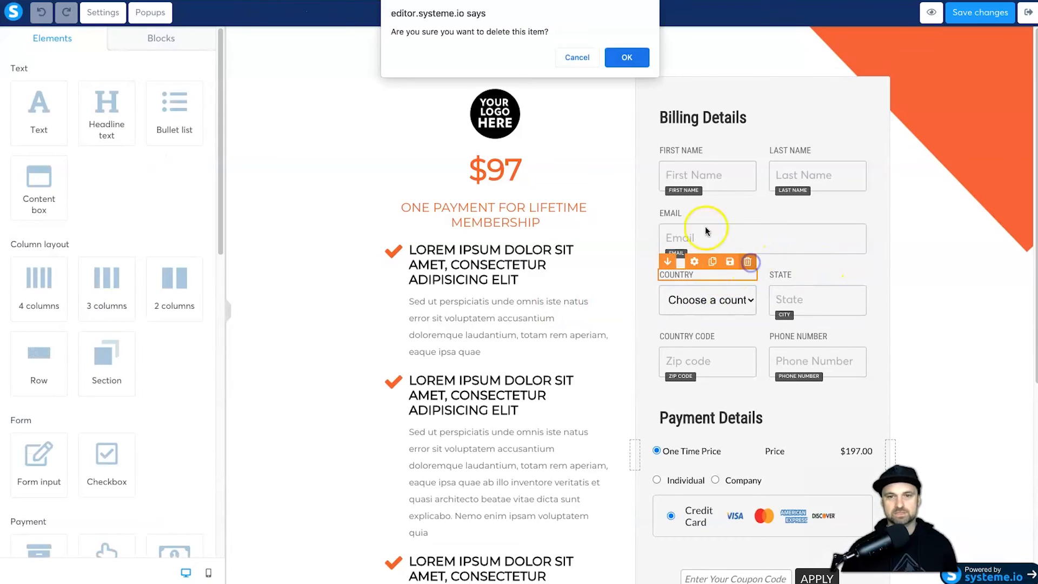
{"action": "left_click", "coordinate": [622, 57]}
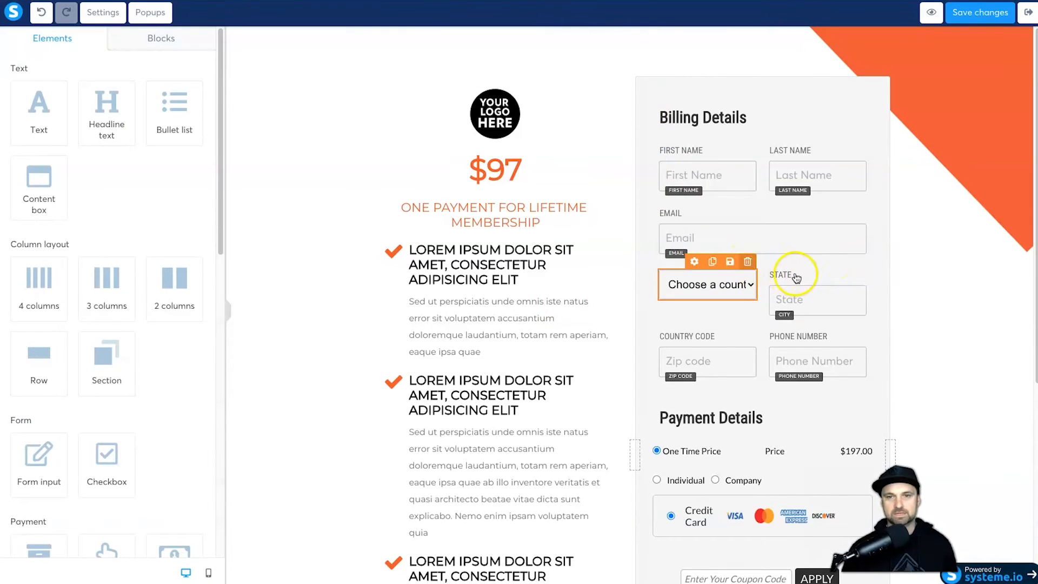
{"action": "left_click", "coordinate": [857, 261]}
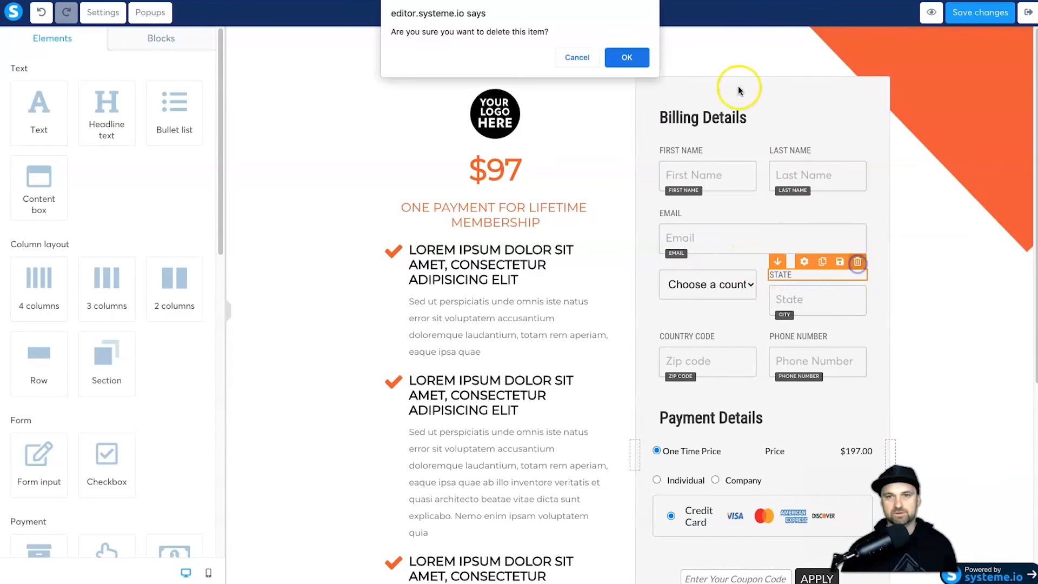
{"action": "left_click", "coordinate": [624, 57]}
{"action": "left_click", "coordinate": [859, 256]}
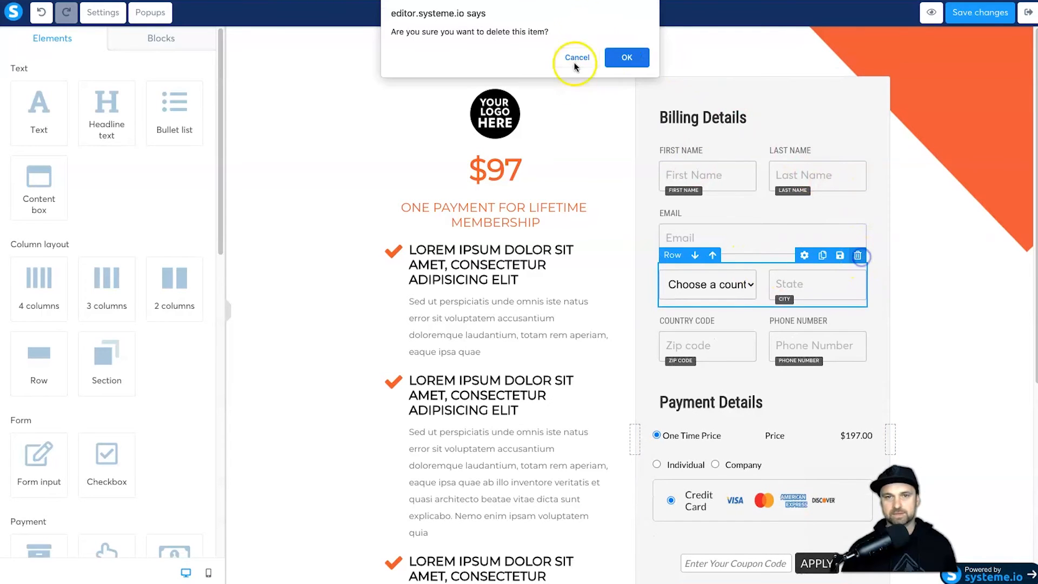
{"action": "left_click", "coordinate": [622, 56]}
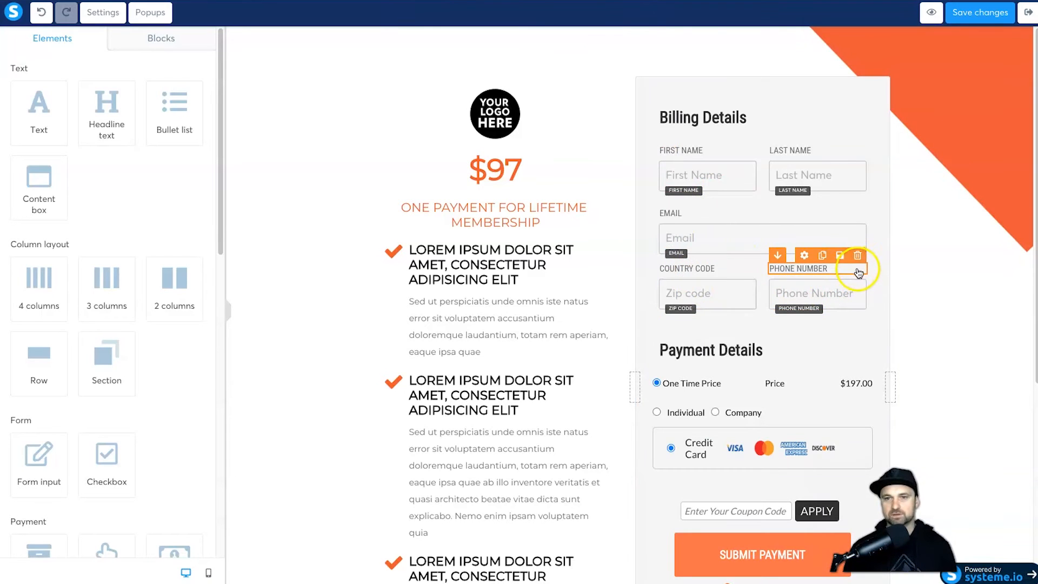
Delete the Phone Number label and field, and the remaining Country Code row, from the Billing Details form.
{"action": "left_click", "coordinate": [858, 258]}
{"action": "left_click", "coordinate": [622, 57]}
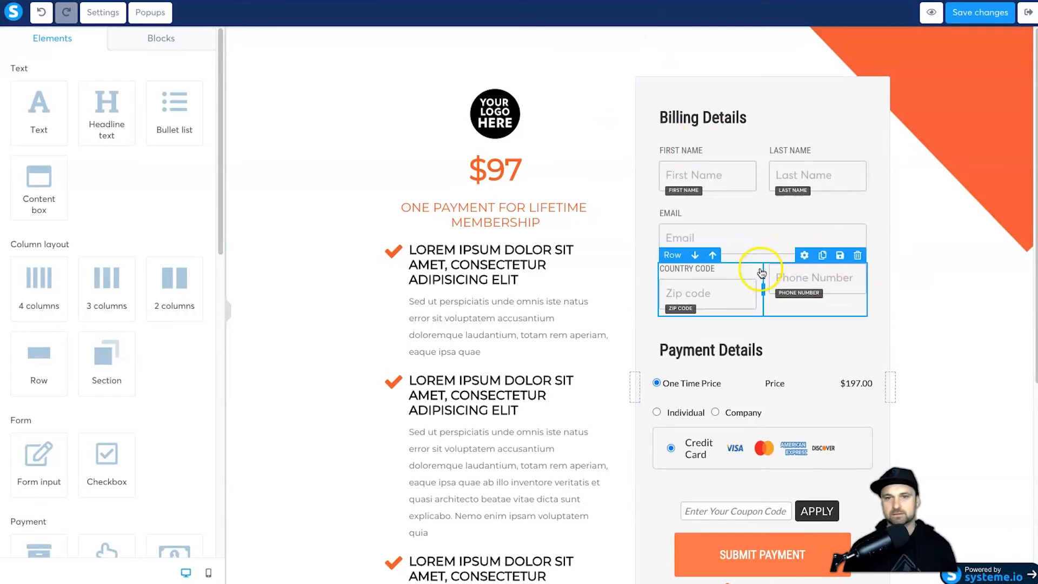
{"action": "left_click", "coordinate": [866, 246]}
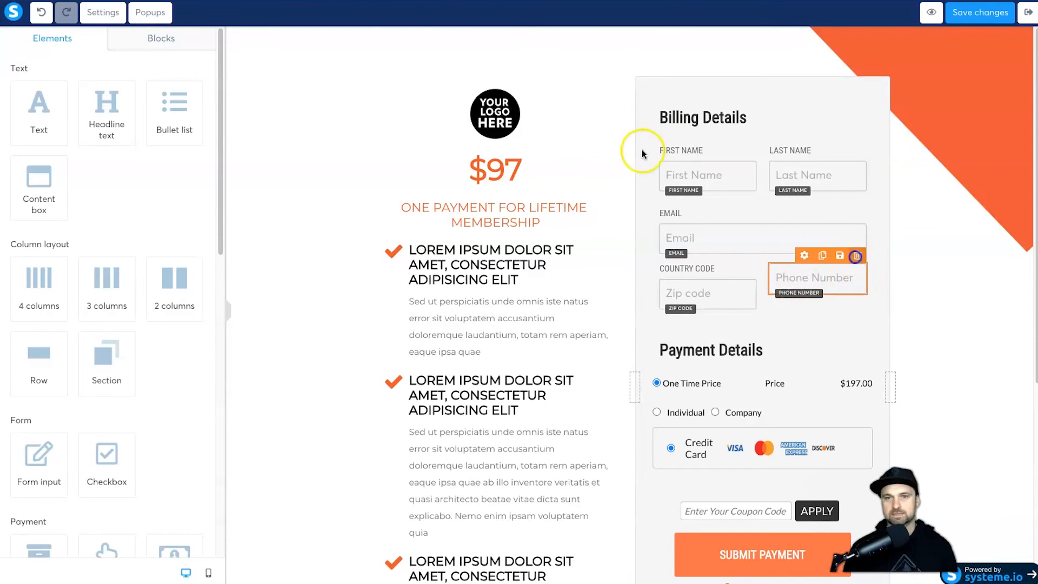
{"action": "left_click", "coordinate": [690, 56]}
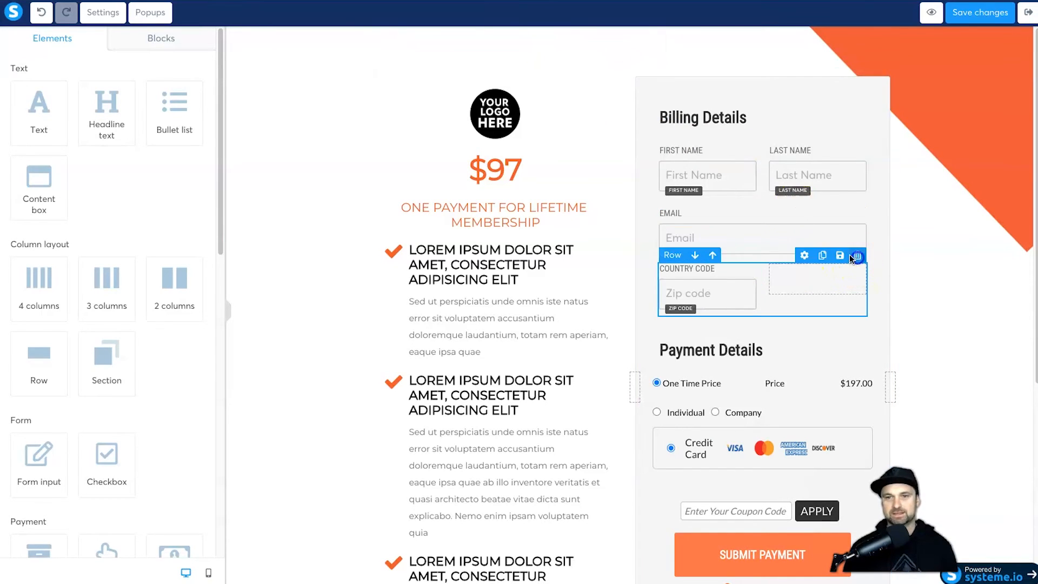
{"action": "left_click", "coordinate": [854, 257]}
{"action": "left_click", "coordinate": [622, 54]}
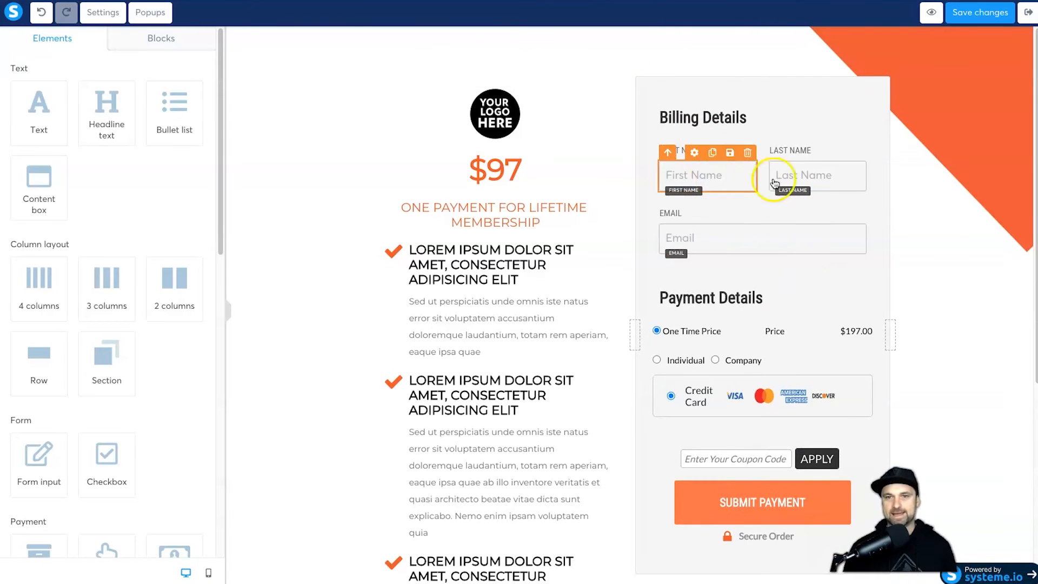
Delete the third and fourth checkmark text rows from the column beside the order form.
{"action": "scroll", "coordinate": [667, 359], "scroll_direction": "down", "scroll_amount": 5}
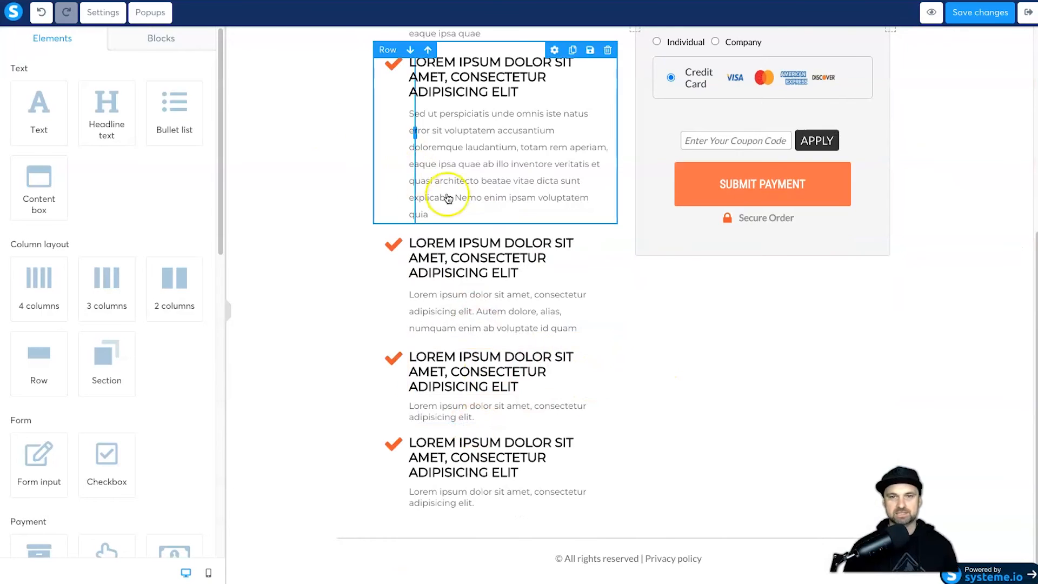
{"action": "scroll", "coordinate": [454, 216], "scroll_direction": "up", "scroll_amount": 5}
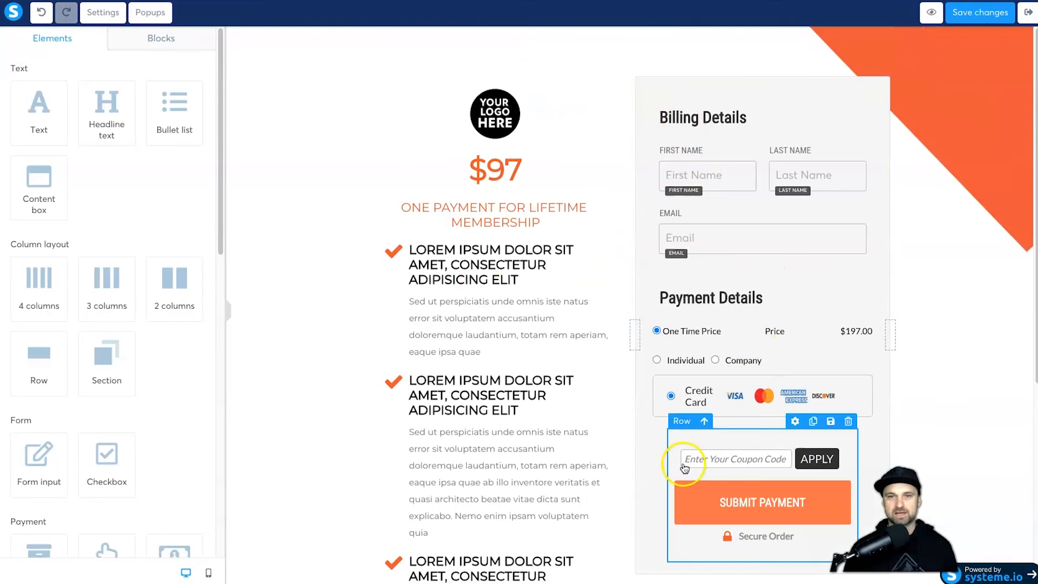
{"action": "scroll", "coordinate": [637, 441], "scroll_direction": "down", "scroll_amount": 5}
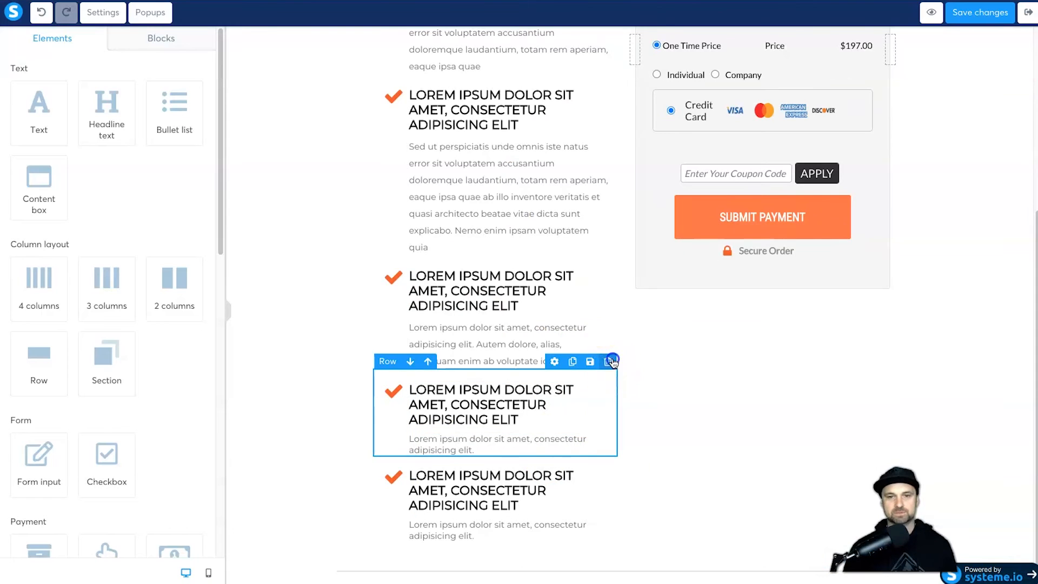
{"action": "left_click", "coordinate": [612, 361]}
{"action": "left_click", "coordinate": [622, 56]}
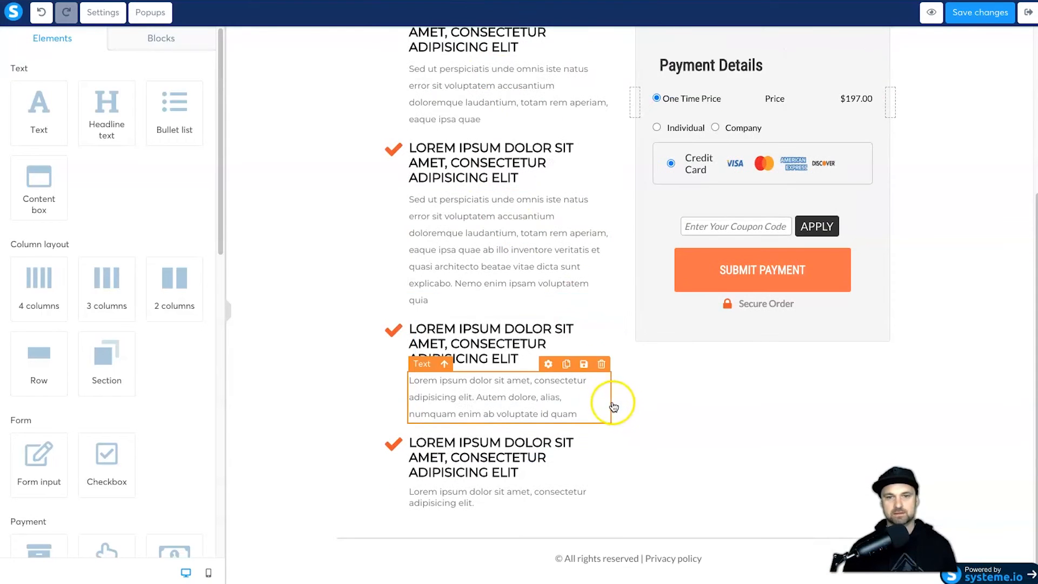
{"action": "left_click", "coordinate": [608, 300]}
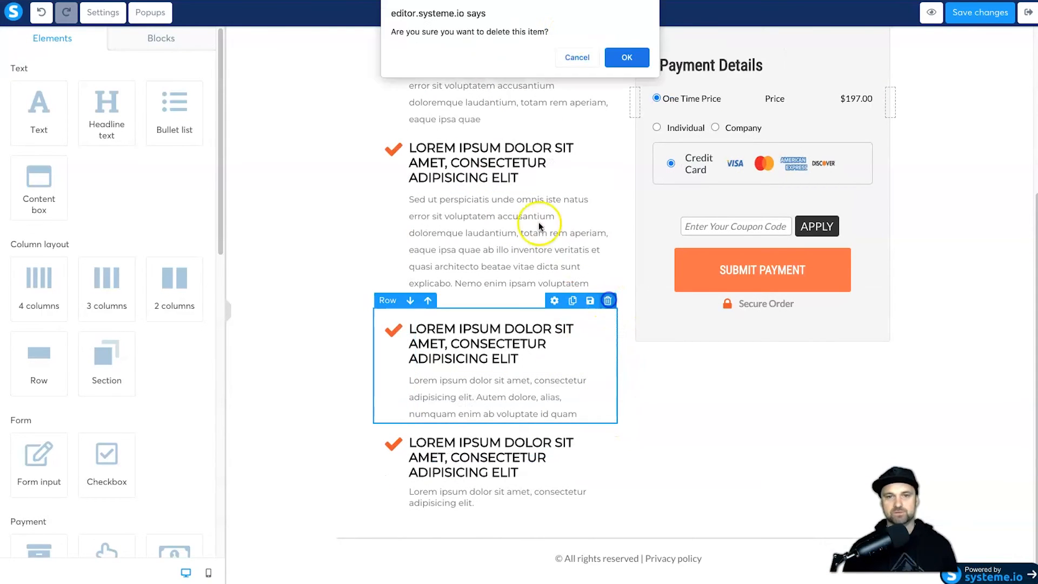
{"action": "left_click", "coordinate": [623, 52]}
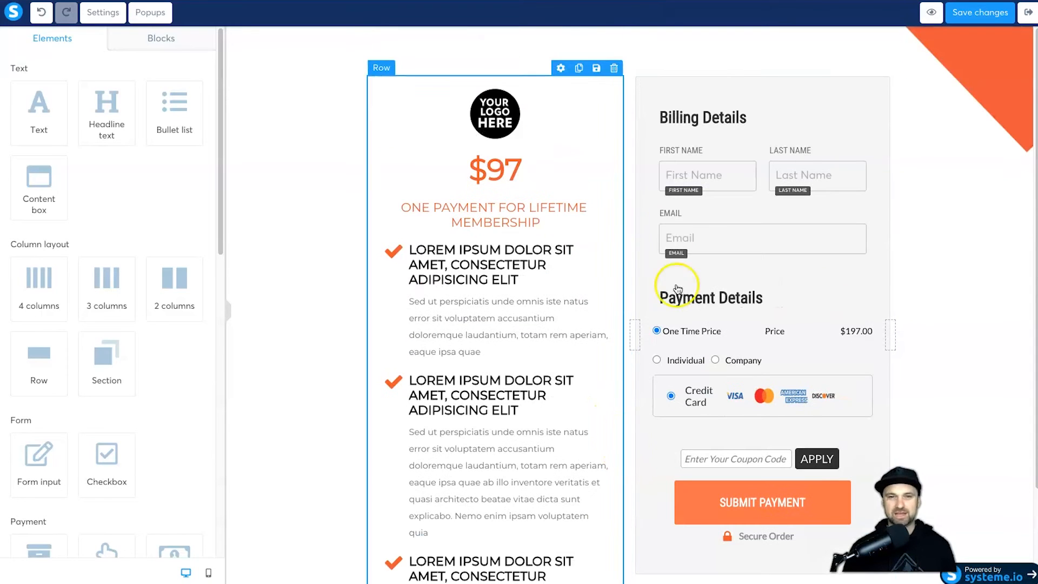
Delete the placeholder logo image above the $97 price and save the page changes.
{"action": "left_click", "coordinate": [608, 82]}
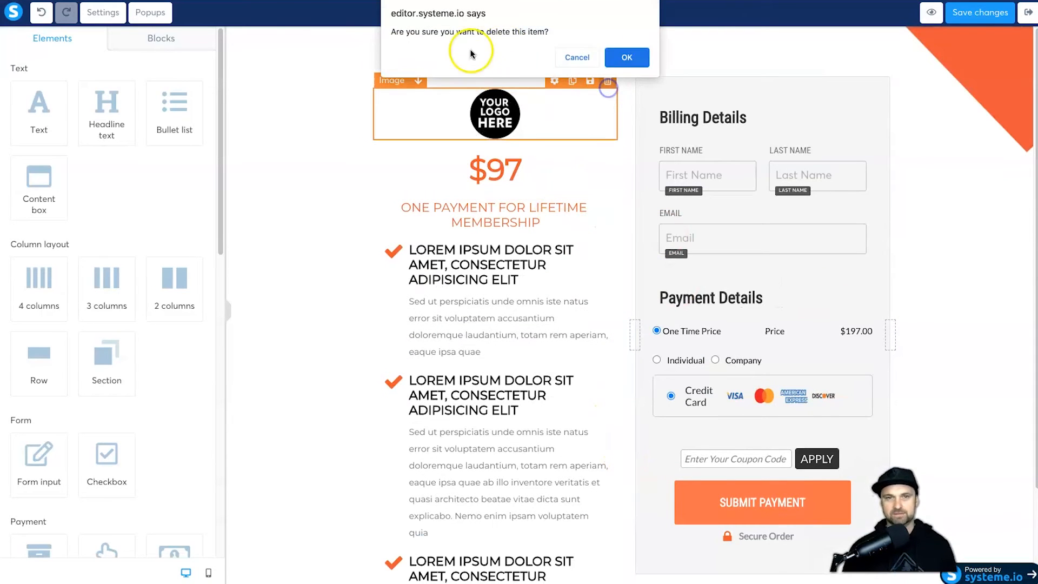
{"action": "left_click", "coordinate": [626, 57]}
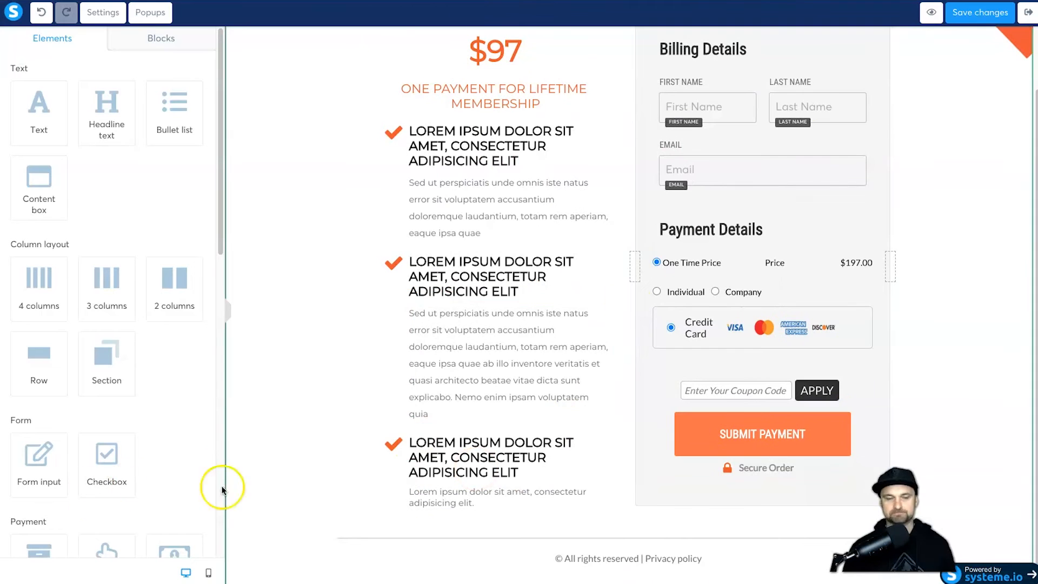
{"action": "left_click", "coordinate": [980, 12]}
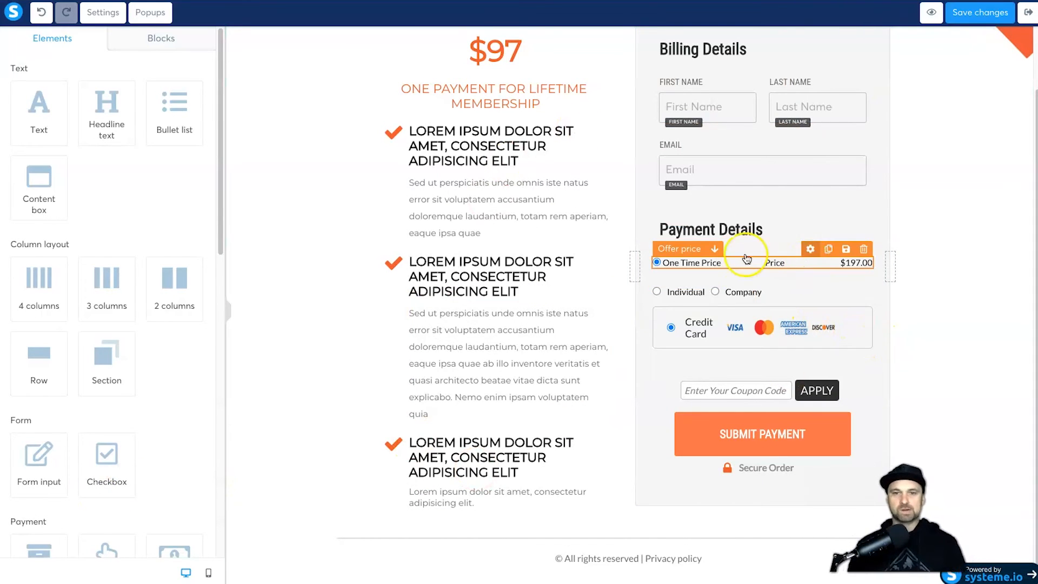
{"action": "key", "text": "ctrl+z"}
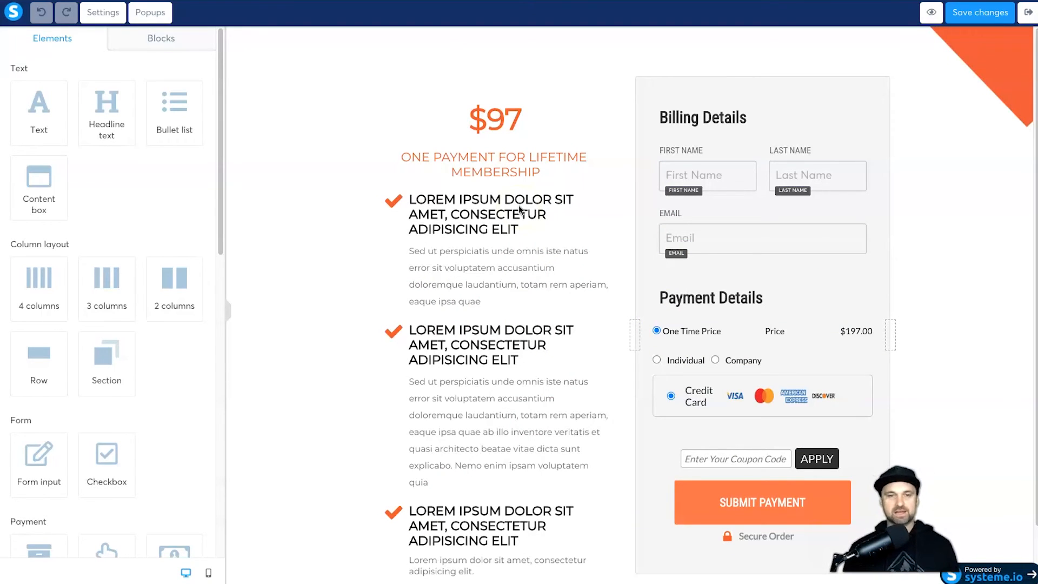
Change the page's price headline to $197, save the changes, and exit the page editor.
{"action": "left_click", "coordinate": [493, 122]}
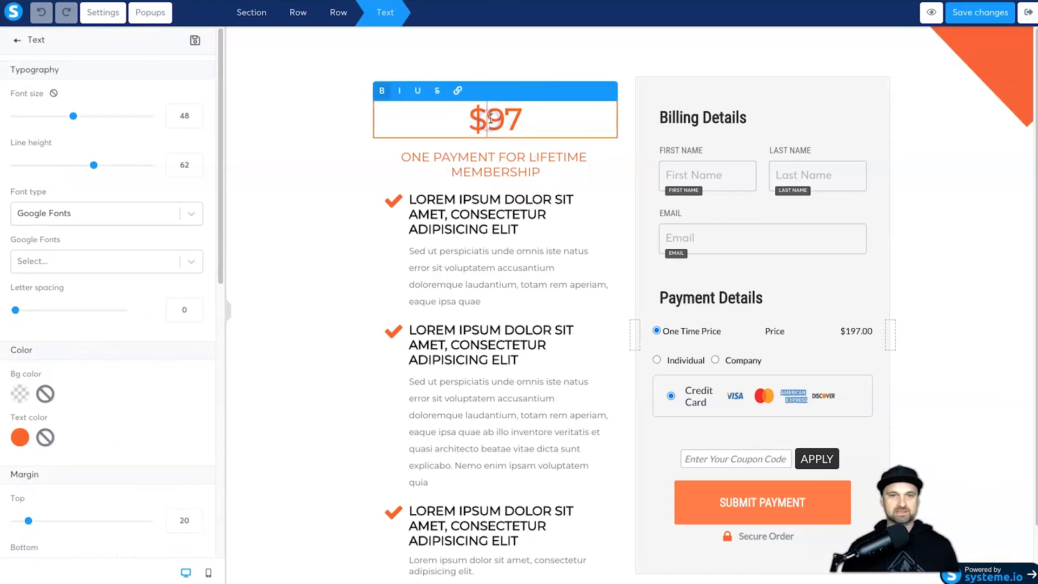
{"action": "type", "text": "1"}
{"action": "left_click", "coordinate": [984, 19]}
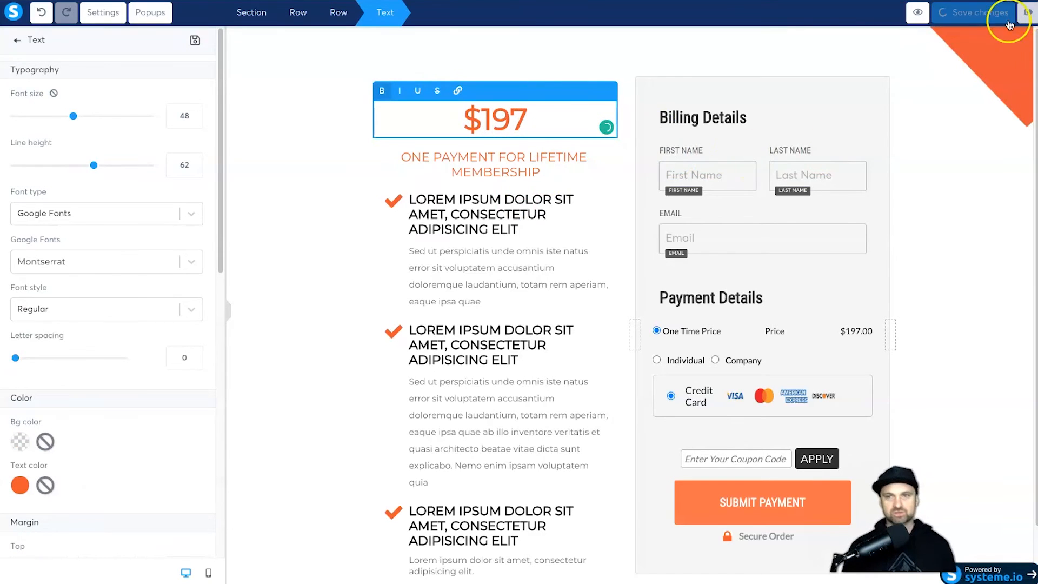
{"action": "left_click", "coordinate": [187, 573]}
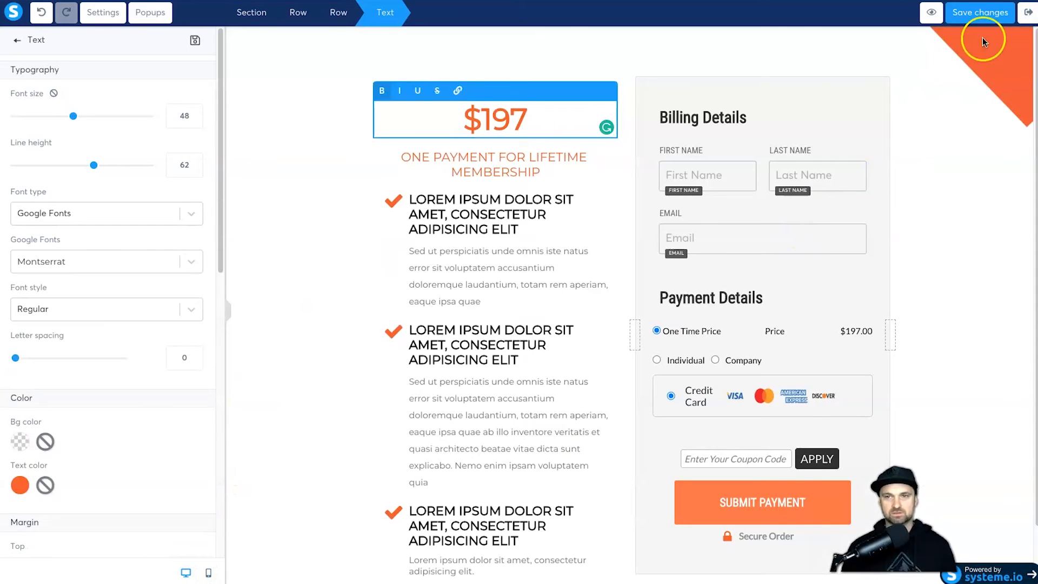
{"action": "left_click", "coordinate": [1025, 19]}
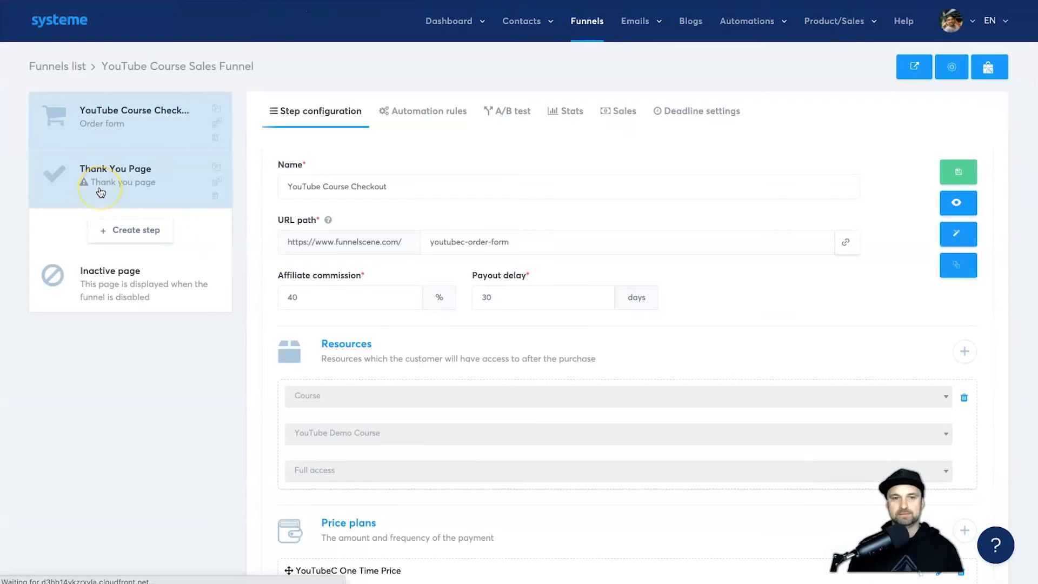
Apply the blue thumbs-up "Thank you for your order!" template to the Thank You Page and review it in the editor.
{"action": "left_click", "coordinate": [100, 188]}
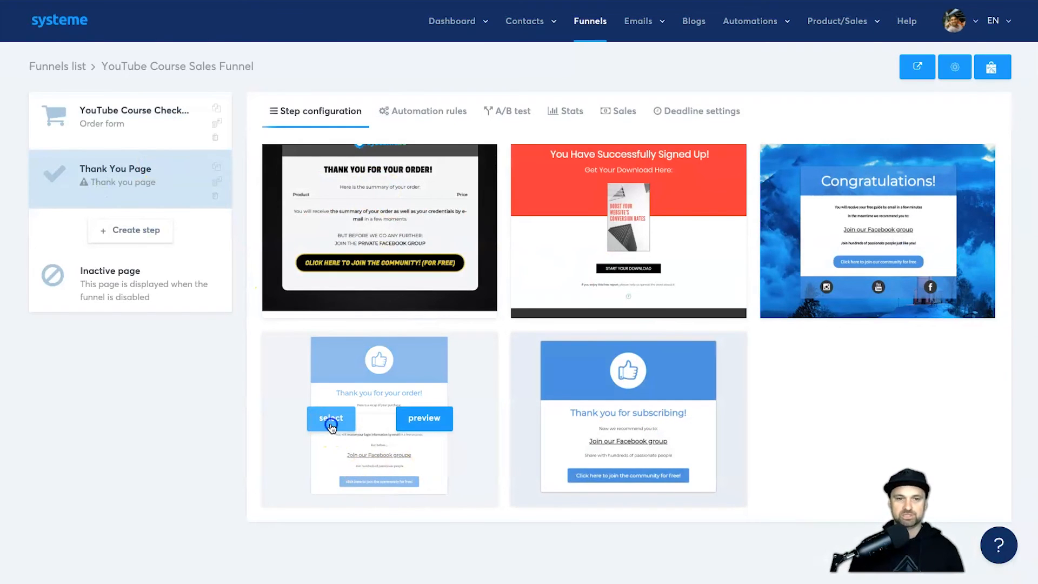
{"action": "left_click", "coordinate": [331, 426]}
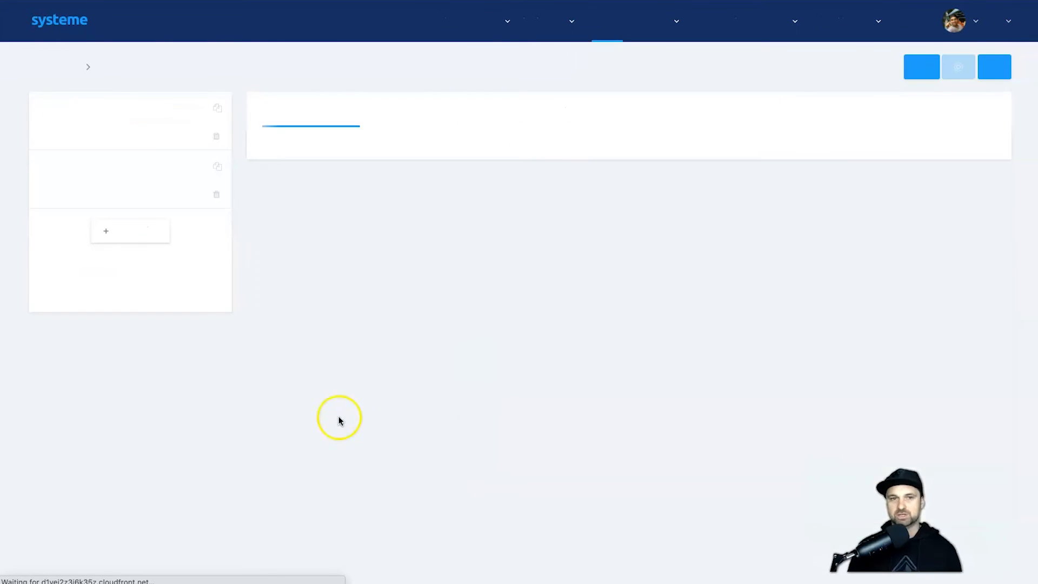
{"action": "left_click", "coordinate": [967, 221]}
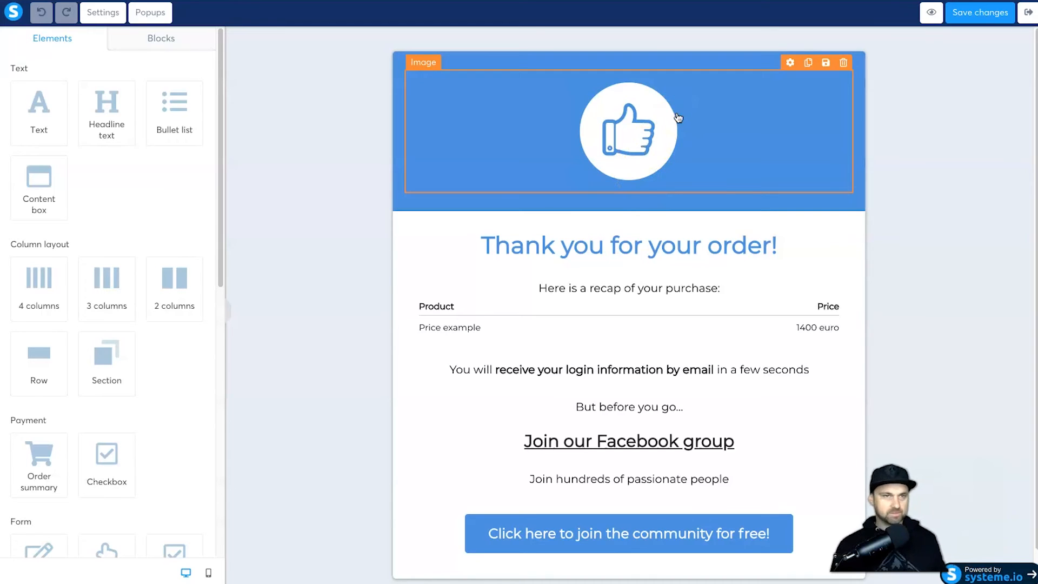
{"action": "scroll", "coordinate": [605, 297], "scroll_direction": "down", "scroll_amount": 1}
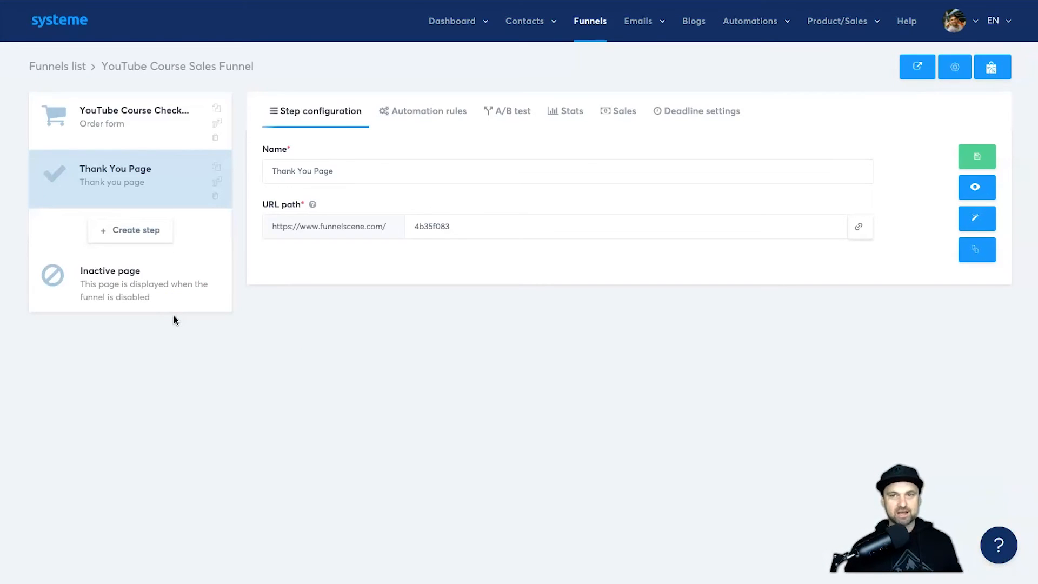
Create a funnel step named "YouTubeCourse Sales Page" with the type Sales page.
{"action": "left_click", "coordinate": [139, 235]}
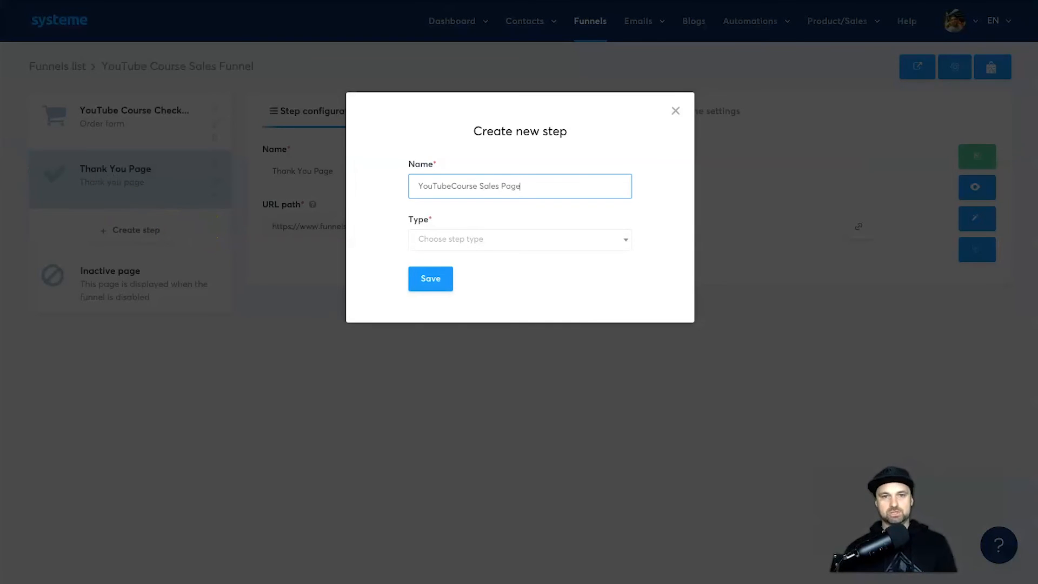
{"action": "left_click", "coordinate": [453, 236]}
{"action": "scroll", "coordinate": [489, 330], "scroll_direction": "down", "scroll_amount": 3}
{"action": "left_click", "coordinate": [476, 349]}
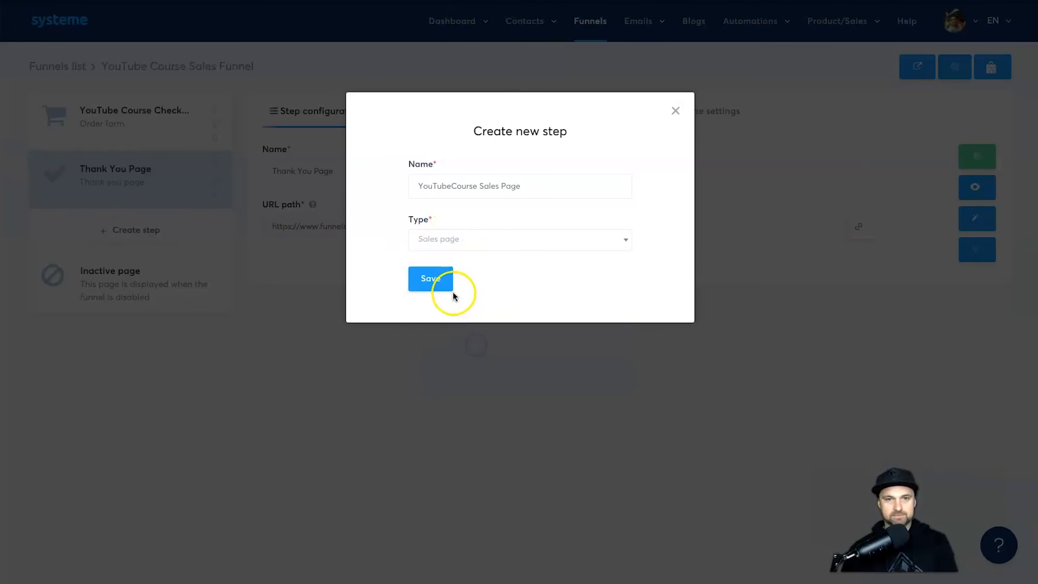
{"action": "left_click", "coordinate": [442, 285]}
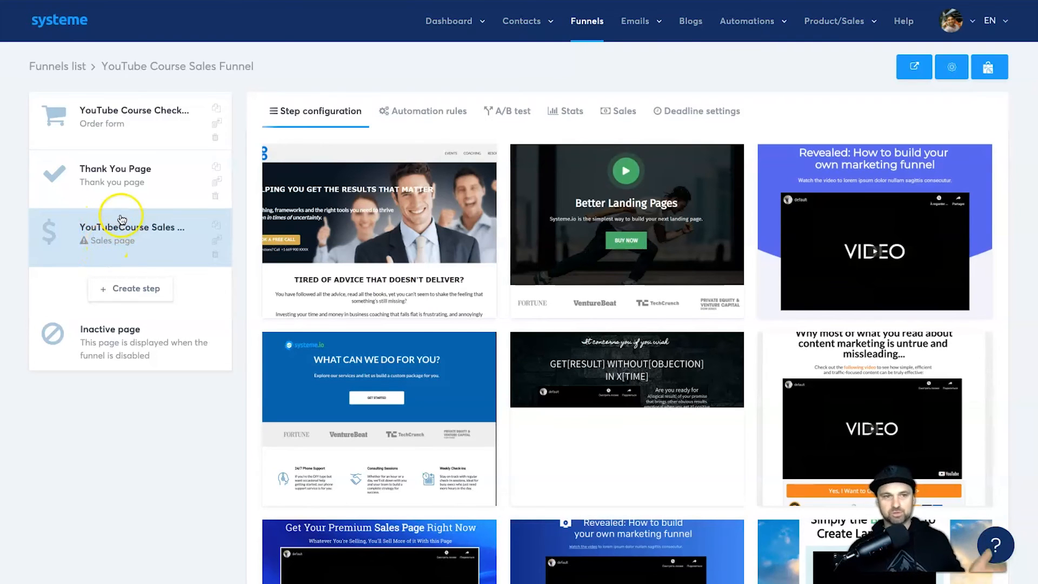
Move the sales page step to the first position in the funnel and browse its page templates.
{"action": "mouse_move", "coordinate": [121, 233]}
{"action": "left_mouse_down"}
{"action": "mouse_move", "coordinate": [121, 221]}
{"action": "mouse_move", "coordinate": [121, 232]}
{"action": "left_mouse_up"}
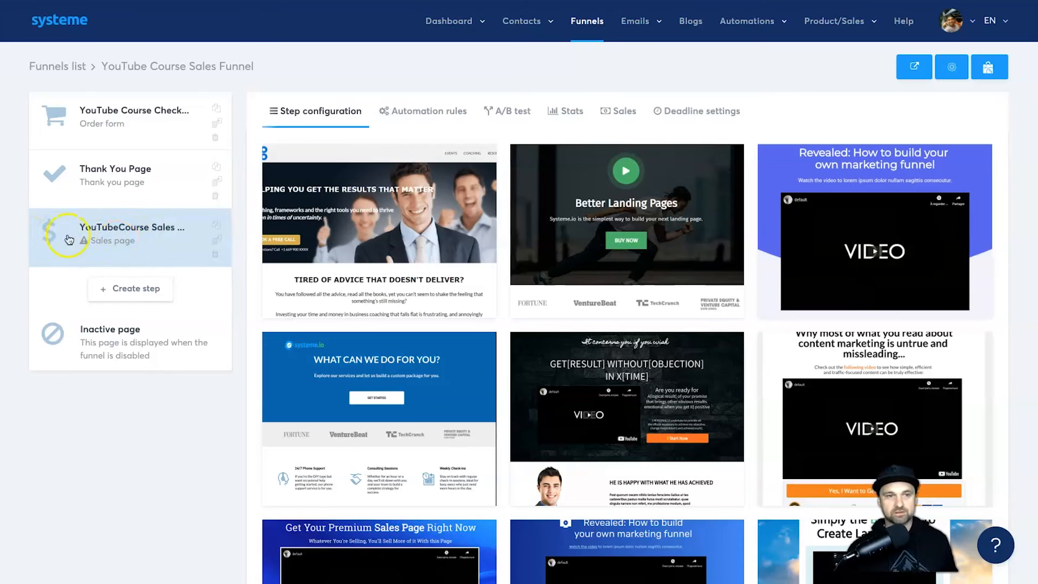
{"action": "left_click_drag", "start_coordinate": [127, 220], "coordinate": [109, 128]}
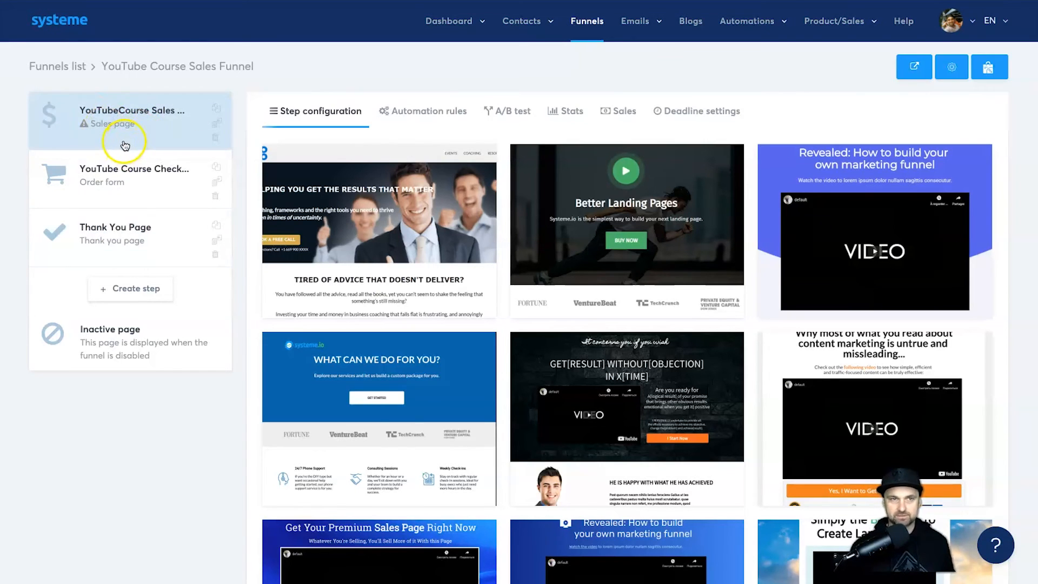
{"action": "scroll", "coordinate": [676, 270], "scroll_direction": "down", "scroll_amount": 2}
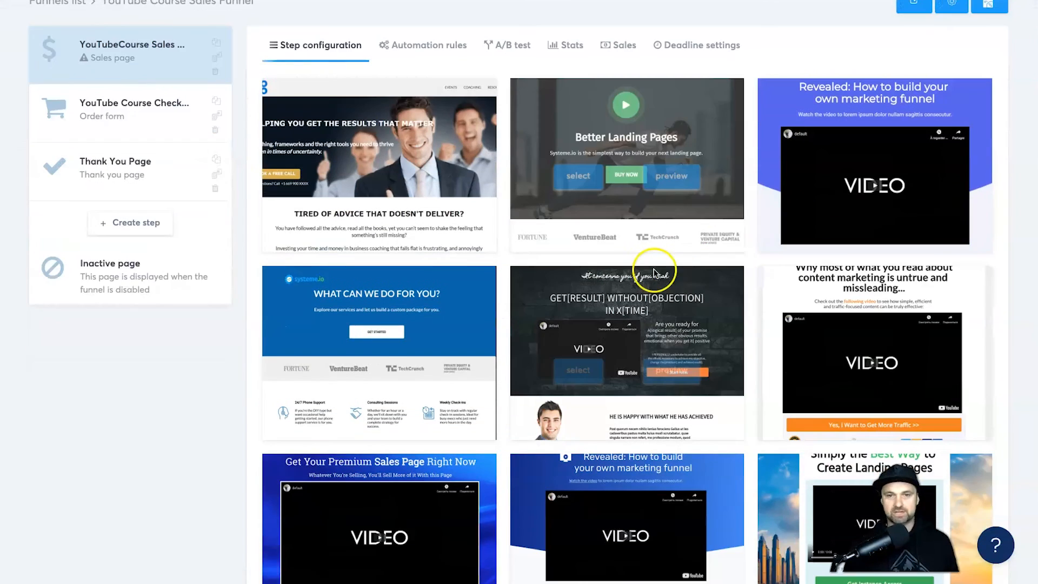
Apply the purple "Revealed: How to build your own marketing funnel" video template to the sales page step.
{"action": "scroll", "coordinate": [672, 265], "scroll_direction": "down", "scroll_amount": 10}
{"action": "scroll", "coordinate": [427, 437], "scroll_direction": "up", "scroll_amount": 12}
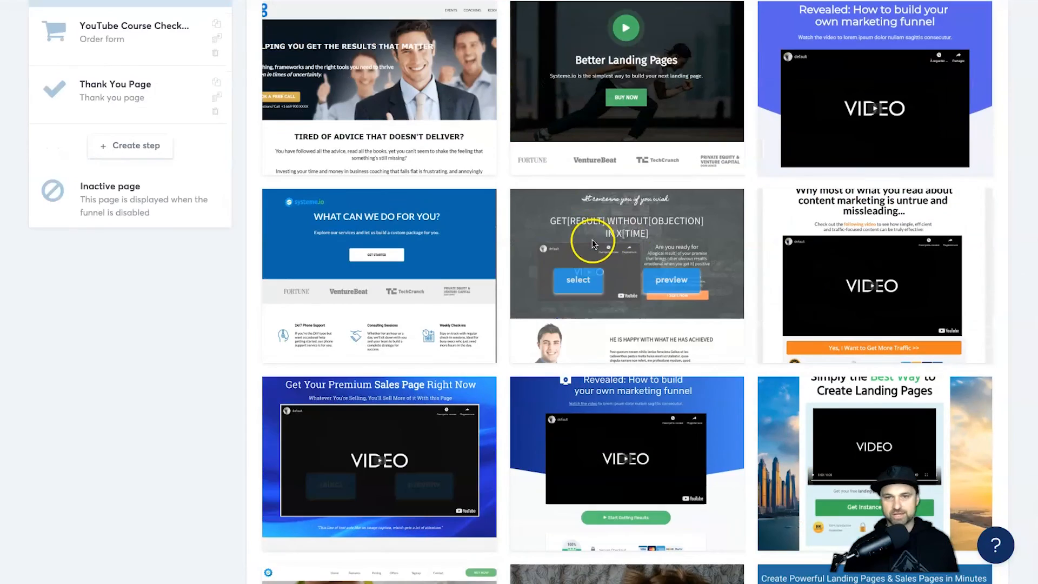
{"action": "scroll", "coordinate": [675, 309], "scroll_direction": "down", "scroll_amount": 1}
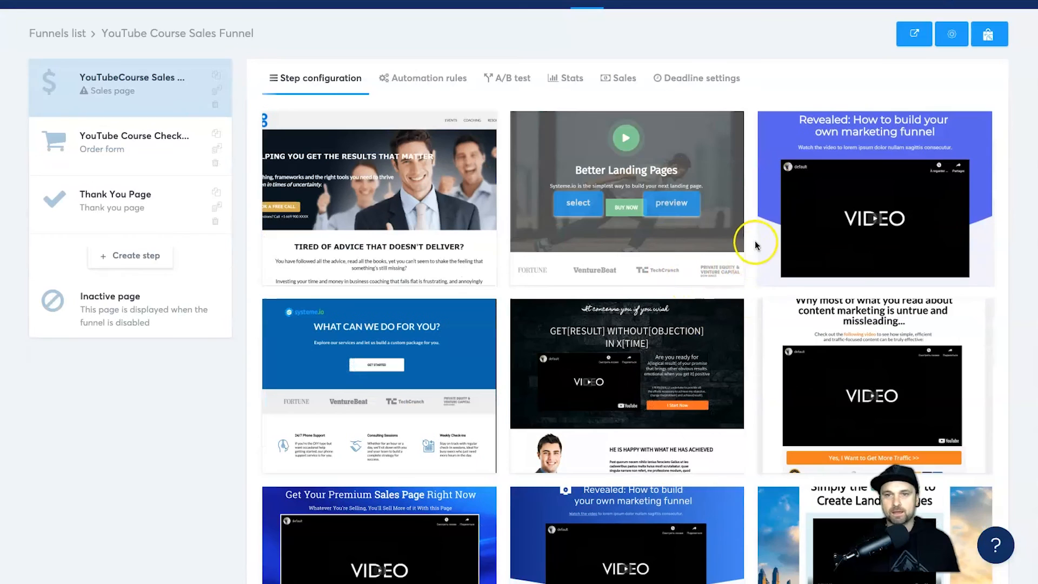
{"action": "scroll", "coordinate": [754, 241], "scroll_direction": "down", "scroll_amount": 1}
{"action": "scroll", "coordinate": [679, 309], "scroll_direction": "down", "scroll_amount": 1}
{"action": "scroll", "coordinate": [748, 374], "scroll_direction": "down", "scroll_amount": 6}
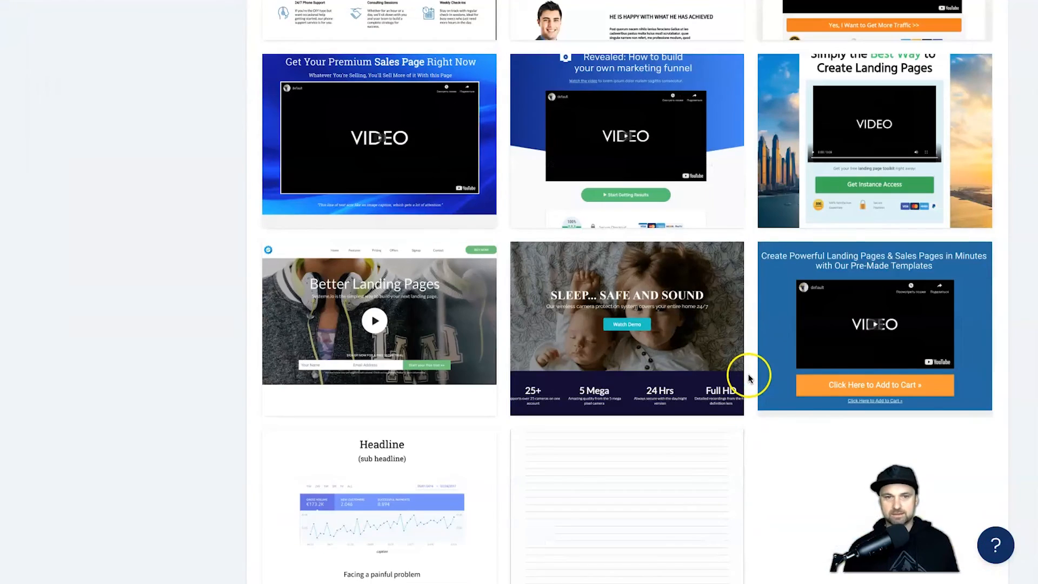
{"action": "scroll", "coordinate": [750, 368], "scroll_direction": "up", "scroll_amount": 9}
{"action": "left_click", "coordinate": [820, 236]}
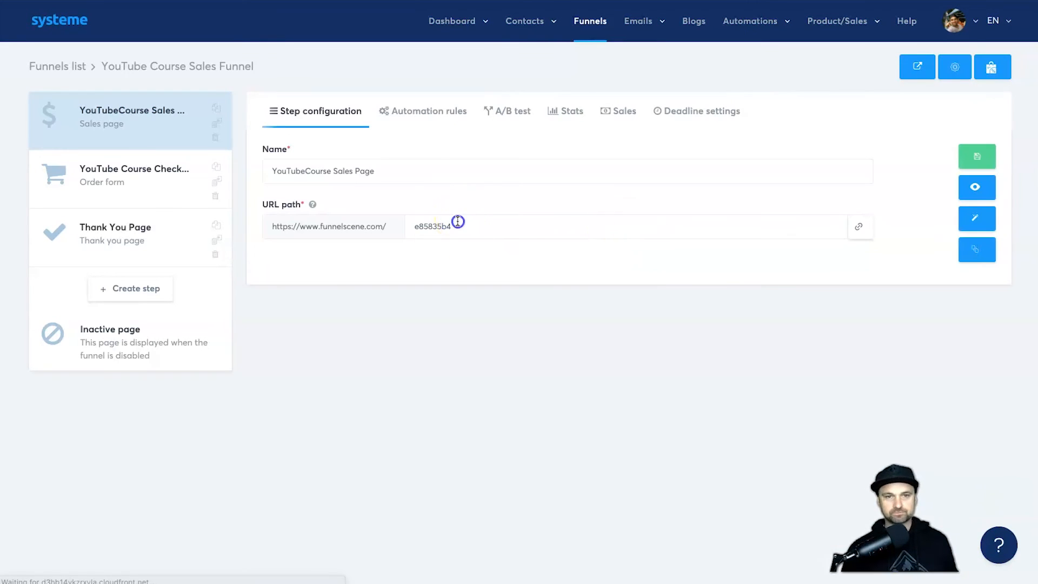
Set the sales page's URL path to "youtubec-course" and save the funnel step.
{"action": "left_click_drag", "start_coordinate": [457, 224], "coordinate": [362, 201]}
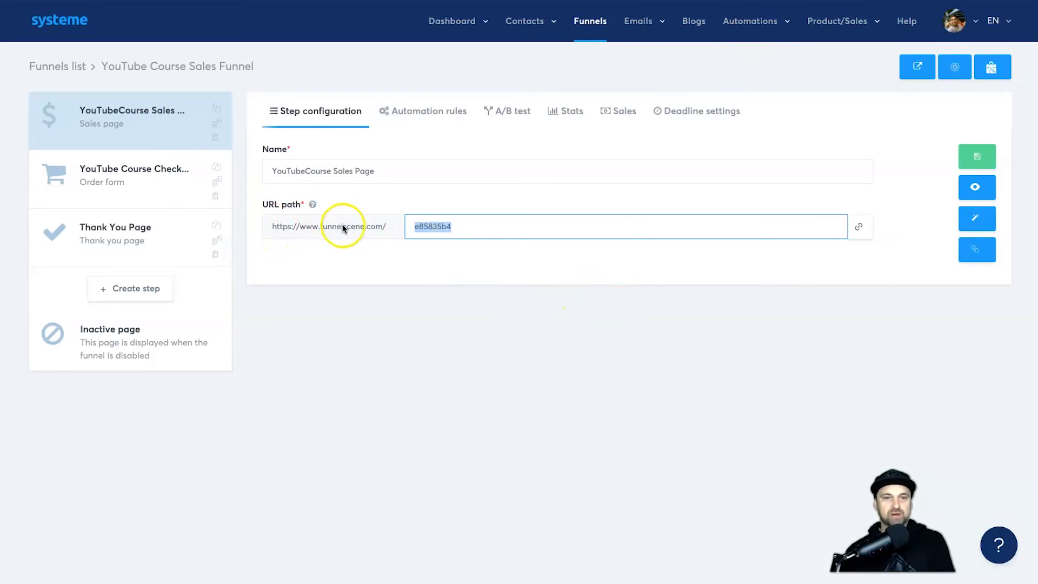
{"action": "key", "text": "BackSpace"}
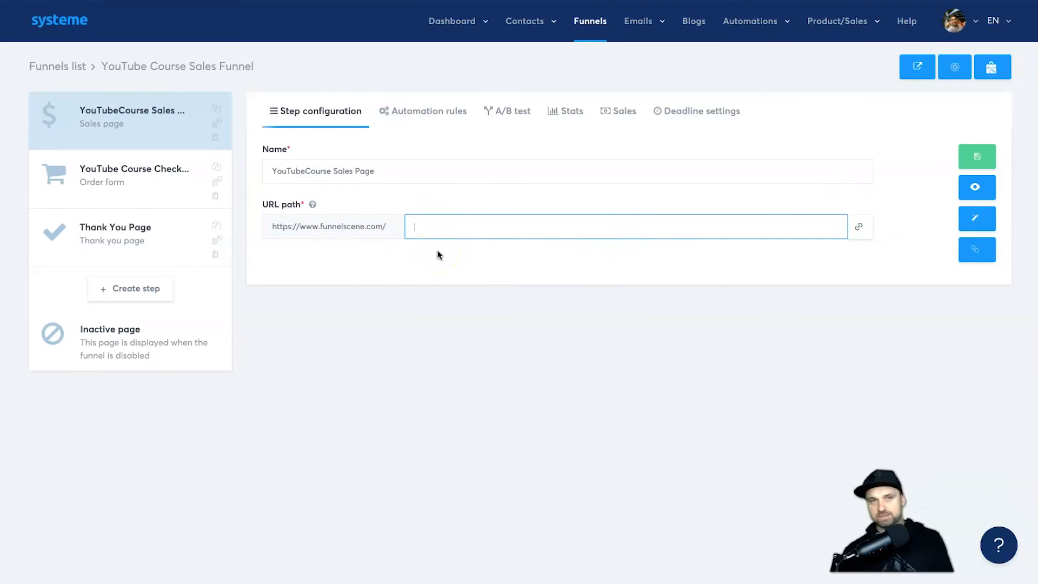
{"action": "type", "text": "youtubec"}
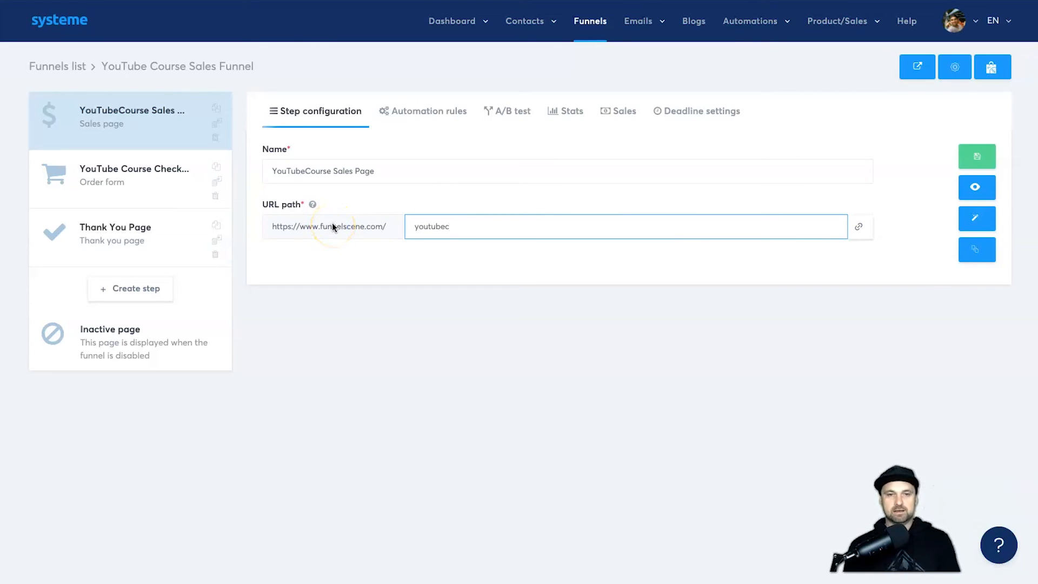
{"action": "key", "text": "BackSpace"}
{"action": "type", "text": "c-cou"}
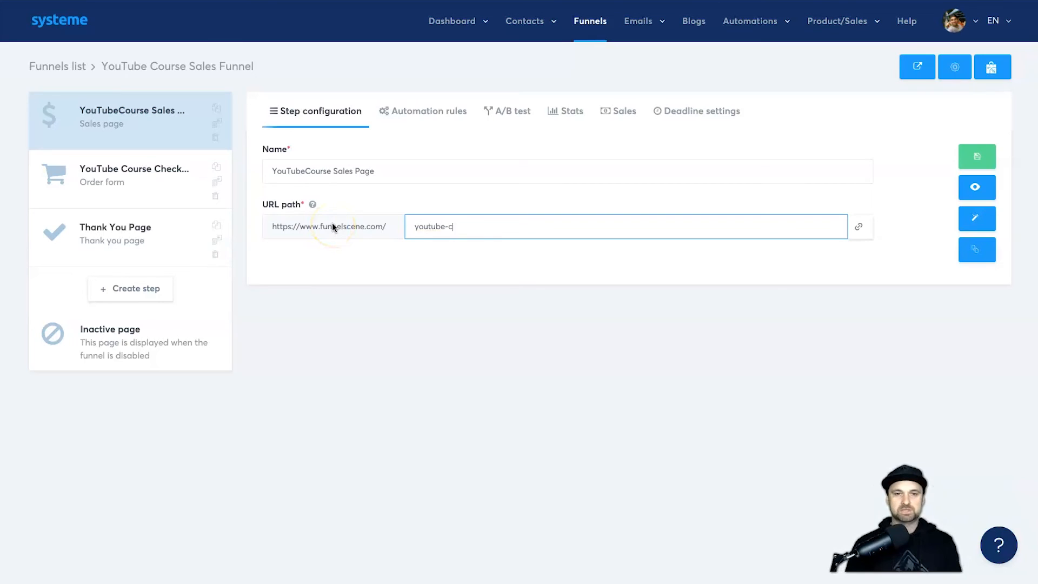
{"action": "type", "text": "rse"}
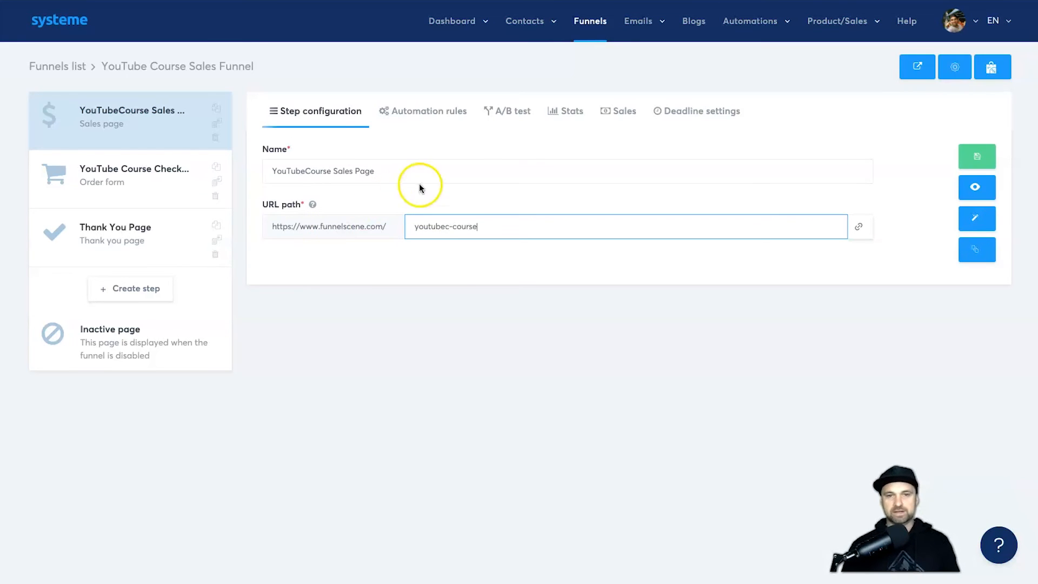
{"action": "left_click", "coordinate": [971, 156]}
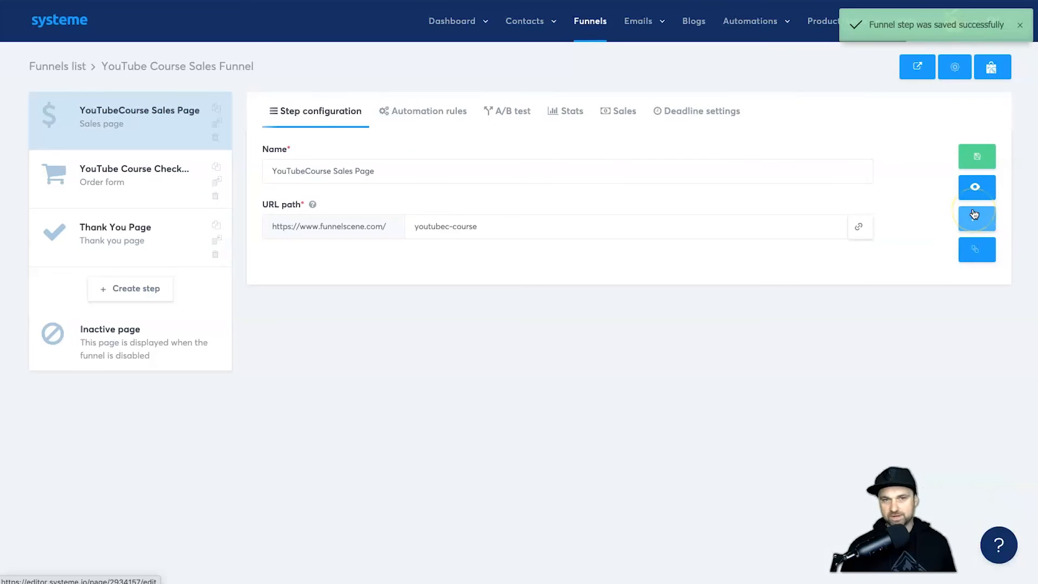
Open the sales page in the page editor and review its sections down to the pricing area.
{"action": "left_click", "coordinate": [973, 213]}
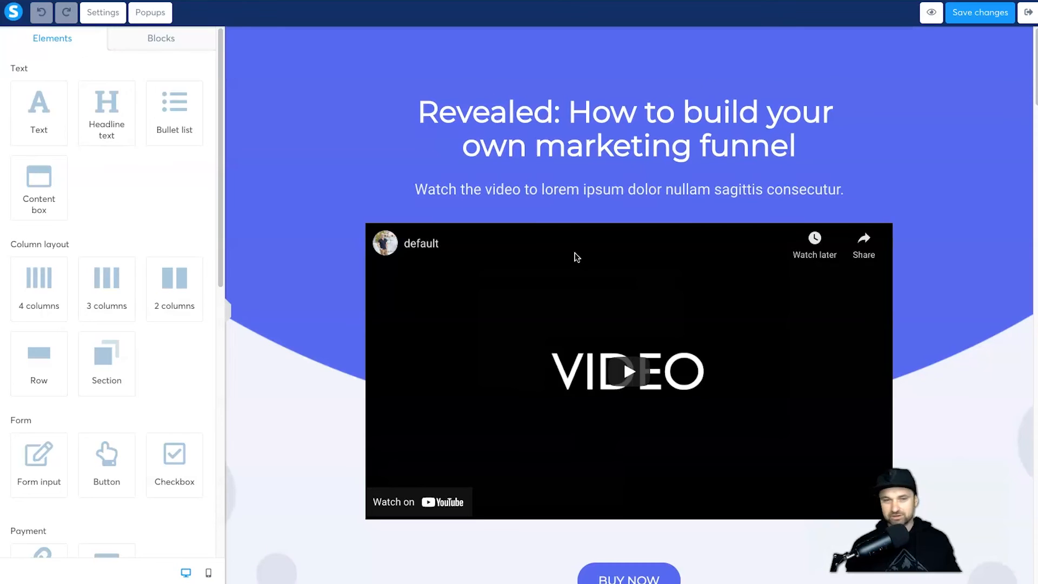
{"action": "scroll", "coordinate": [557, 341], "scroll_direction": "down", "scroll_amount": 4}
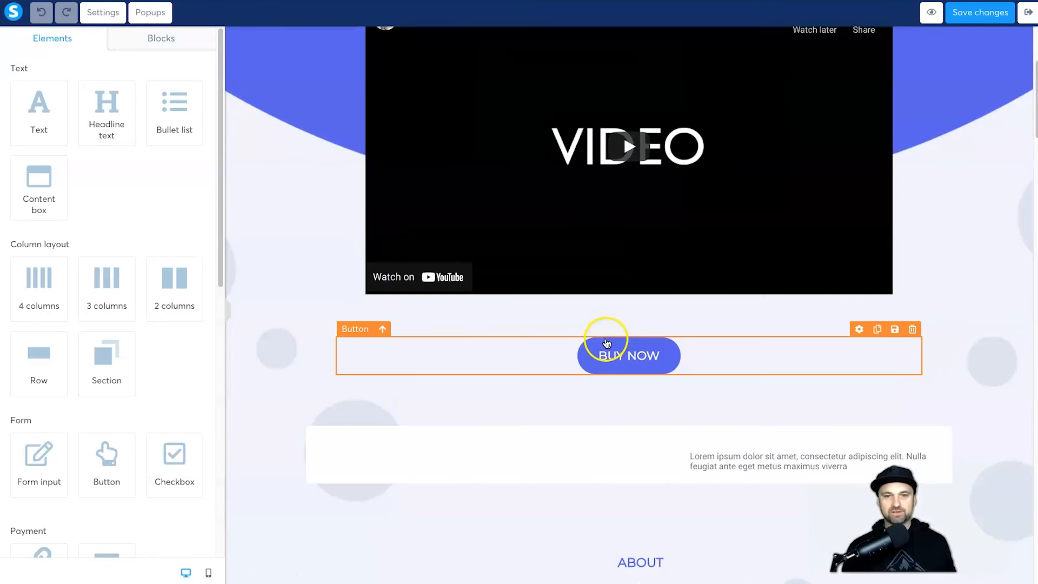
{"action": "scroll", "coordinate": [605, 340], "scroll_direction": "down", "scroll_amount": 7}
{"action": "scroll", "coordinate": [614, 335], "scroll_direction": "down", "scroll_amount": 13}
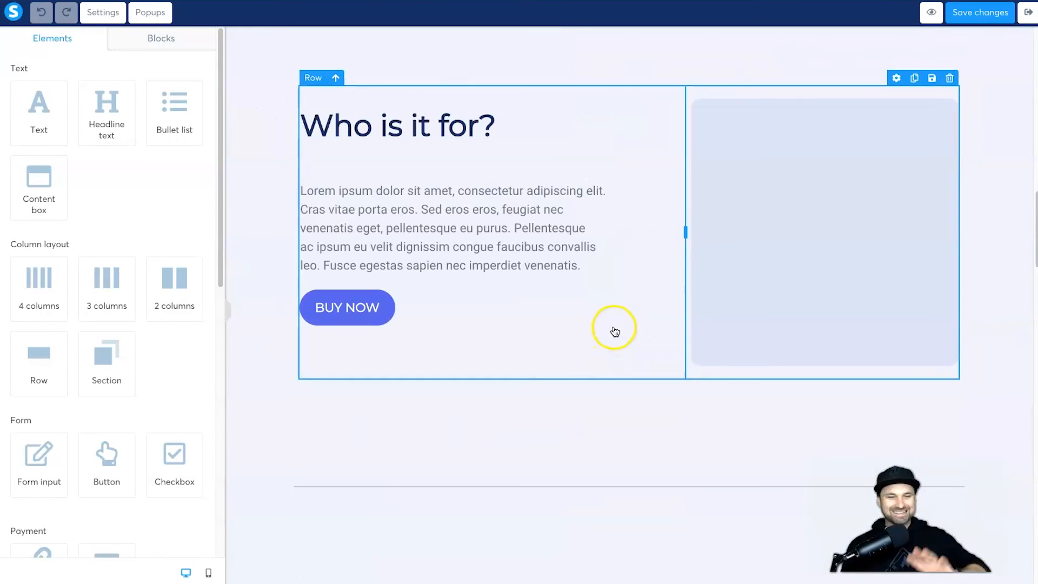
{"action": "scroll", "coordinate": [619, 325], "scroll_direction": "down", "scroll_amount": 9}
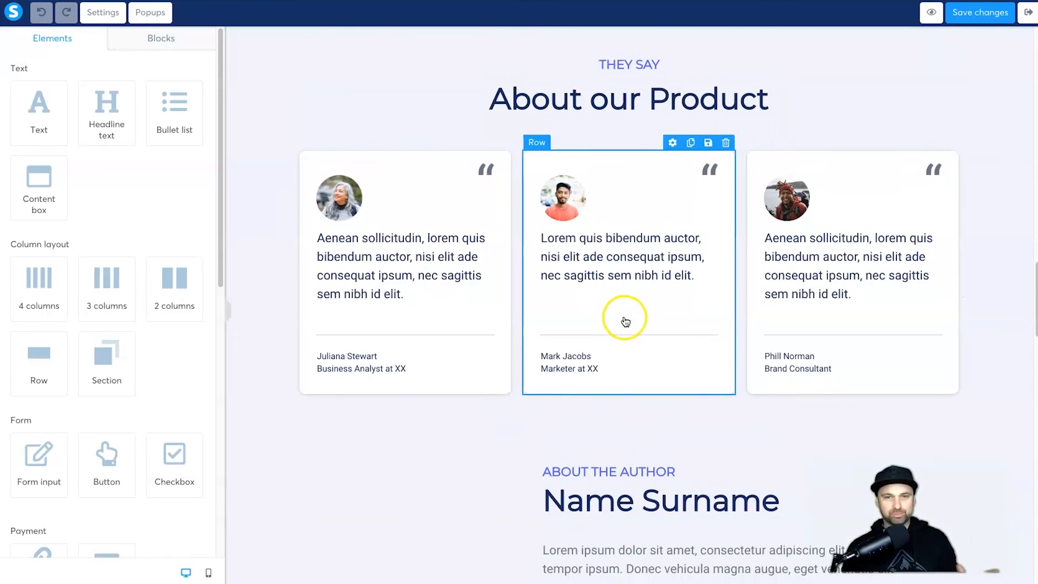
{"action": "scroll", "coordinate": [540, 322], "scroll_direction": "up", "scroll_amount": 3}
{"action": "scroll", "coordinate": [556, 308], "scroll_direction": "down", "scroll_amount": 5}
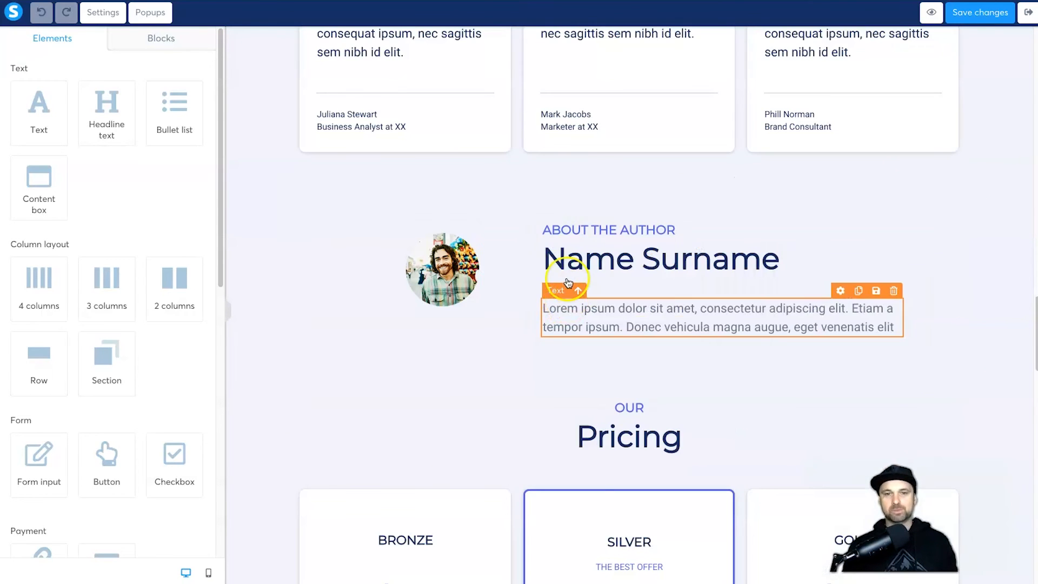
{"action": "scroll", "coordinate": [498, 313], "scroll_direction": "down", "scroll_amount": 5}
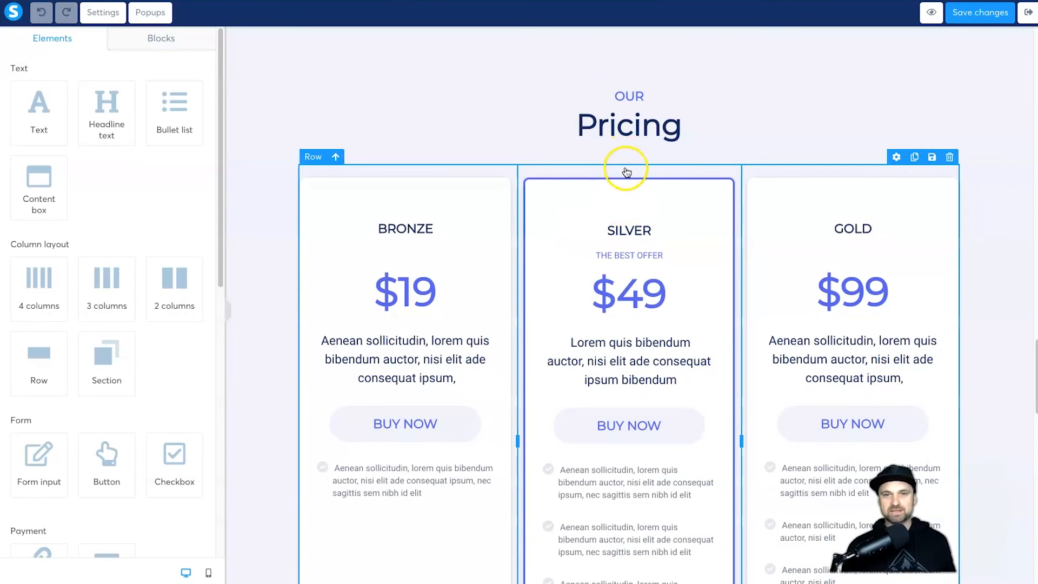
Delete the Bronze, Silver and Gold pricing row together with its "OUR" and "Pricing" heading texts.
{"action": "left_click", "coordinate": [949, 156]}
{"action": "left_click", "coordinate": [685, 56]}
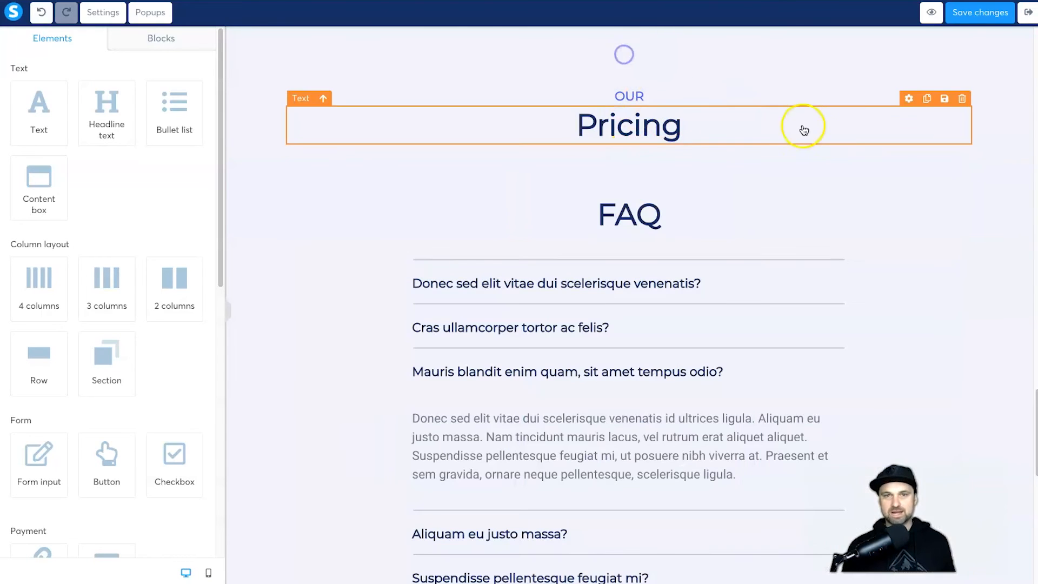
{"action": "scroll", "coordinate": [960, 162], "scroll_direction": "up", "scroll_amount": 3}
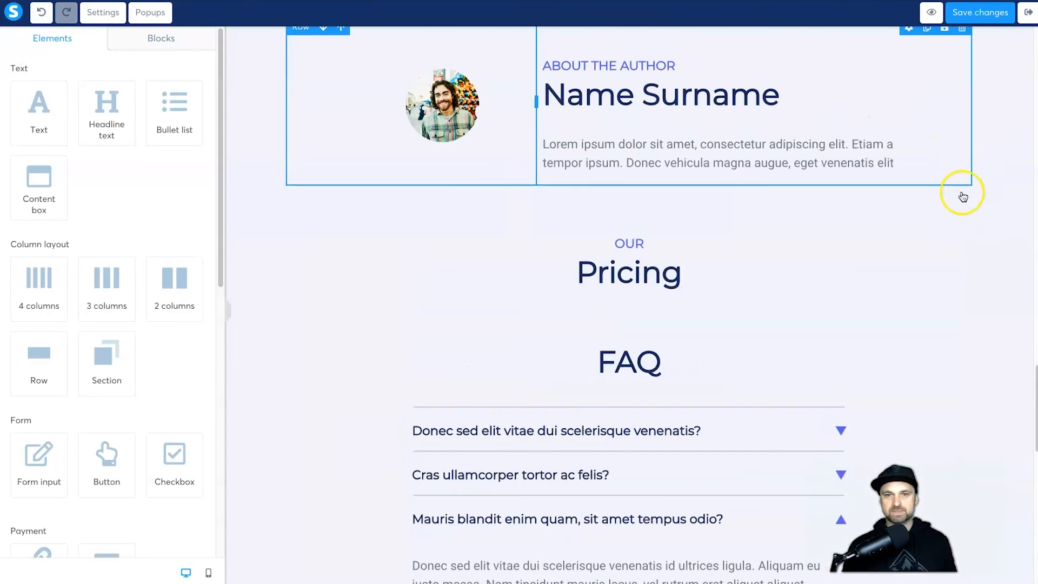
{"action": "left_click", "coordinate": [961, 228]}
{"action": "left_click", "coordinate": [626, 53]}
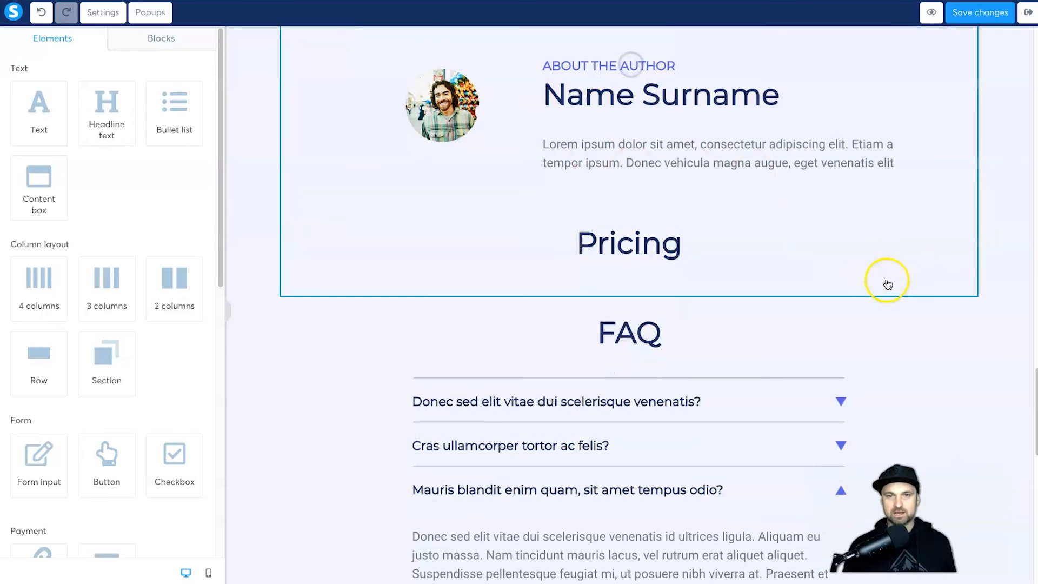
{"action": "left_click", "coordinate": [961, 217]}
{"action": "left_click", "coordinate": [621, 56]}
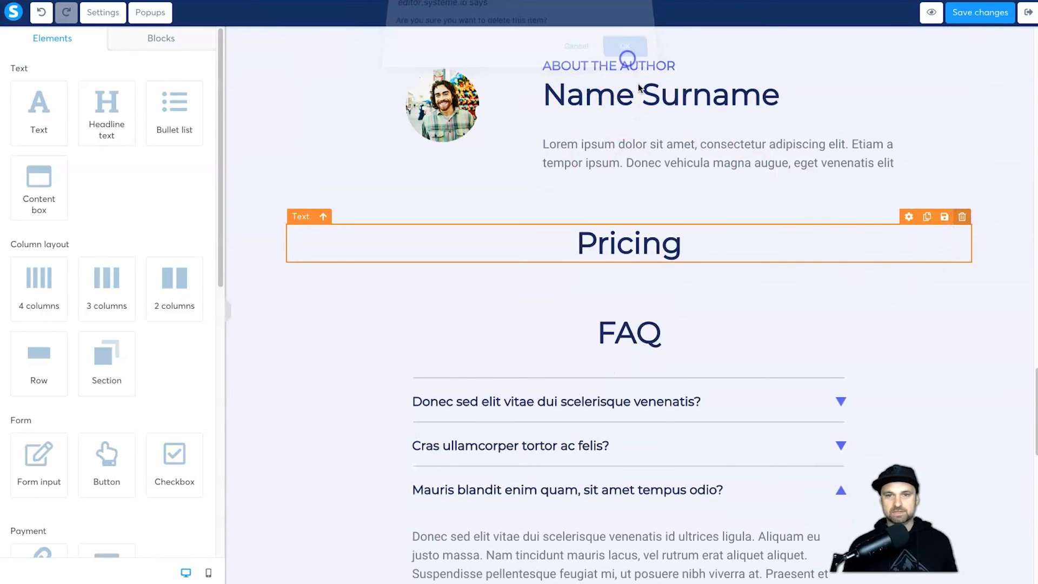
Review the whole sales page layout, from the FAQ back up to the headline and video.
{"action": "scroll", "coordinate": [805, 259], "scroll_direction": "down", "scroll_amount": 3}
{"action": "scroll", "coordinate": [607, 319], "scroll_direction": "up", "scroll_amount": 10}
{"action": "scroll", "coordinate": [755, 410], "scroll_direction": "down", "scroll_amount": 1}
{"action": "scroll", "coordinate": [535, 432], "scroll_direction": "up", "scroll_amount": 5}
{"action": "scroll", "coordinate": [583, 378], "scroll_direction": "up", "scroll_amount": 5}
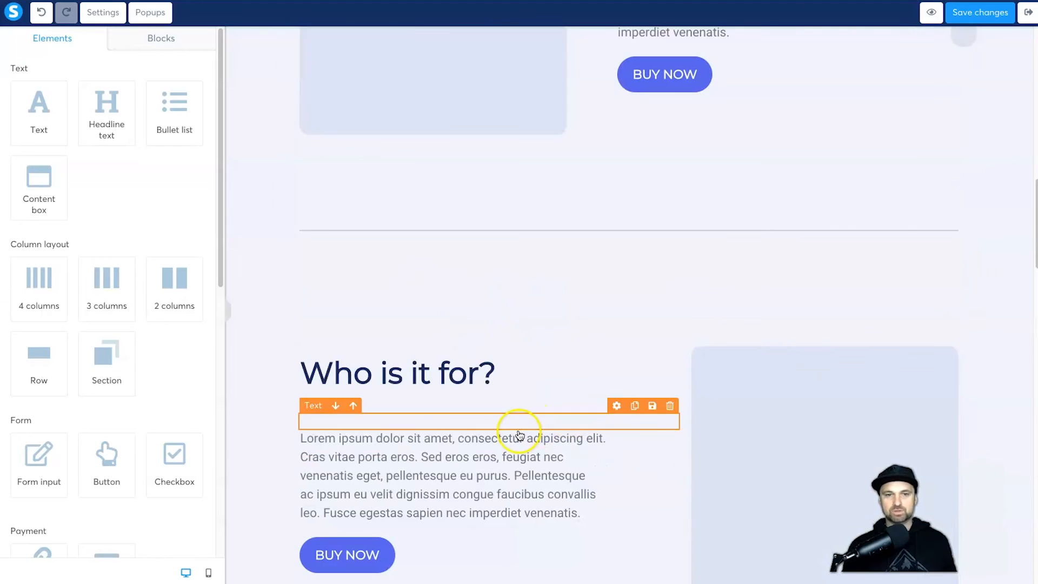
{"action": "scroll", "coordinate": [519, 416], "scroll_direction": "up", "scroll_amount": 10}
{"action": "scroll", "coordinate": [533, 383], "scroll_direction": "up", "scroll_amount": 1}
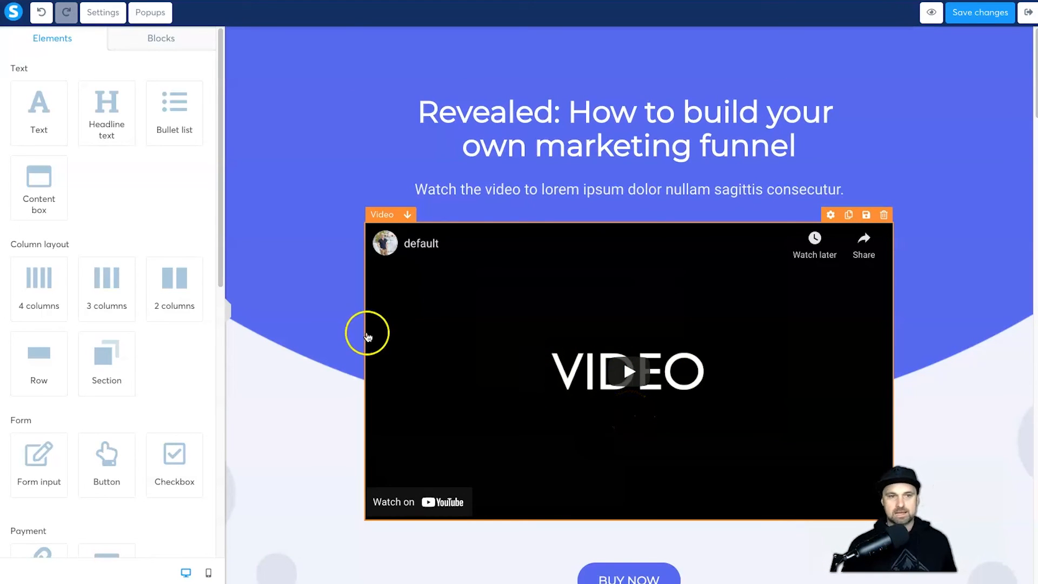
{"action": "scroll", "coordinate": [472, 350], "scroll_direction": "down", "scroll_amount": 7}
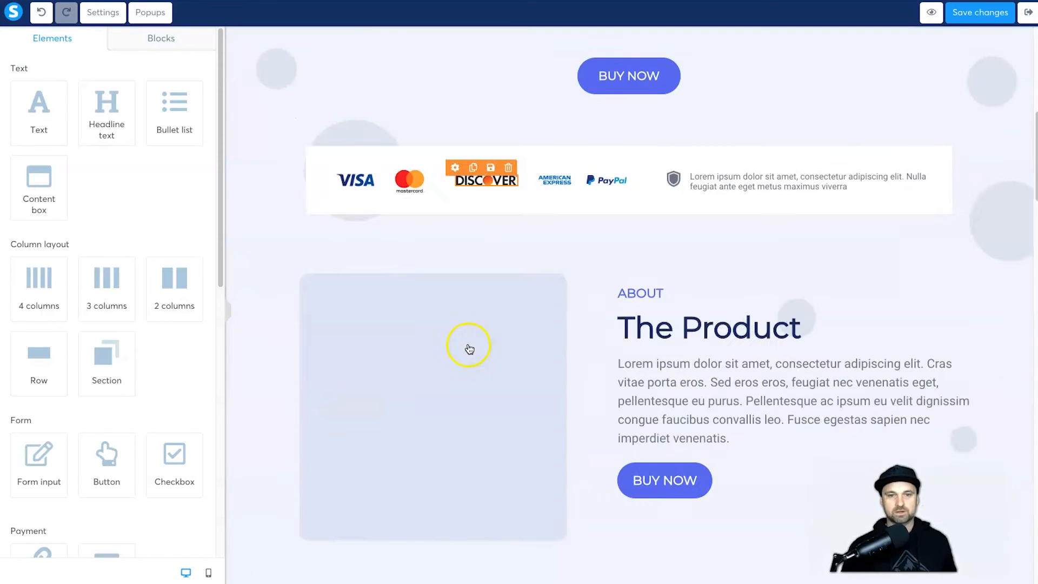
{"action": "scroll", "coordinate": [469, 349], "scroll_direction": "down", "scroll_amount": 20}
{"action": "scroll", "coordinate": [468, 346], "scroll_direction": "up", "scroll_amount": 17}
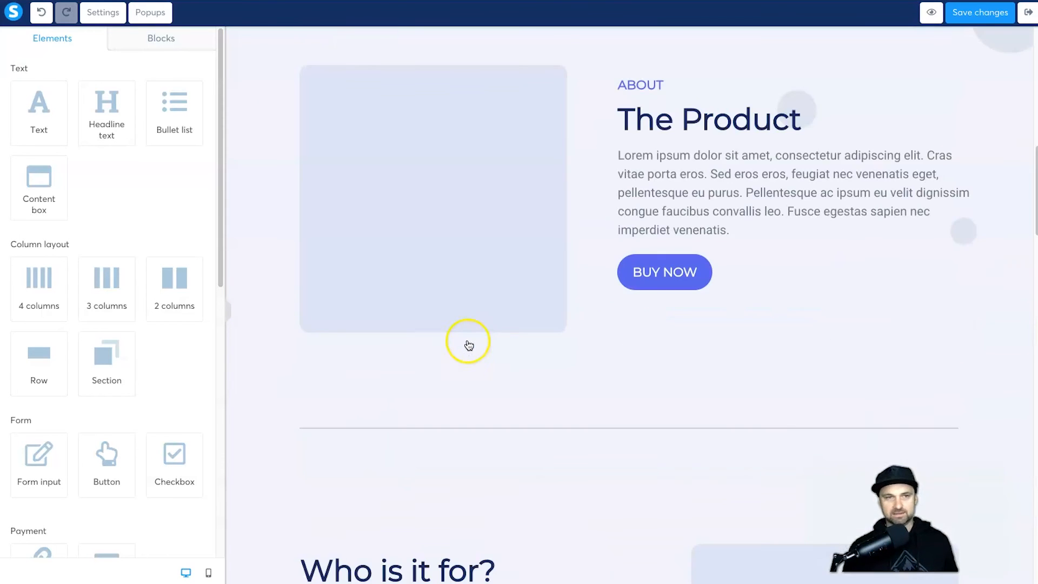
{"action": "scroll", "coordinate": [469, 346], "scroll_direction": "up", "scroll_amount": 9}
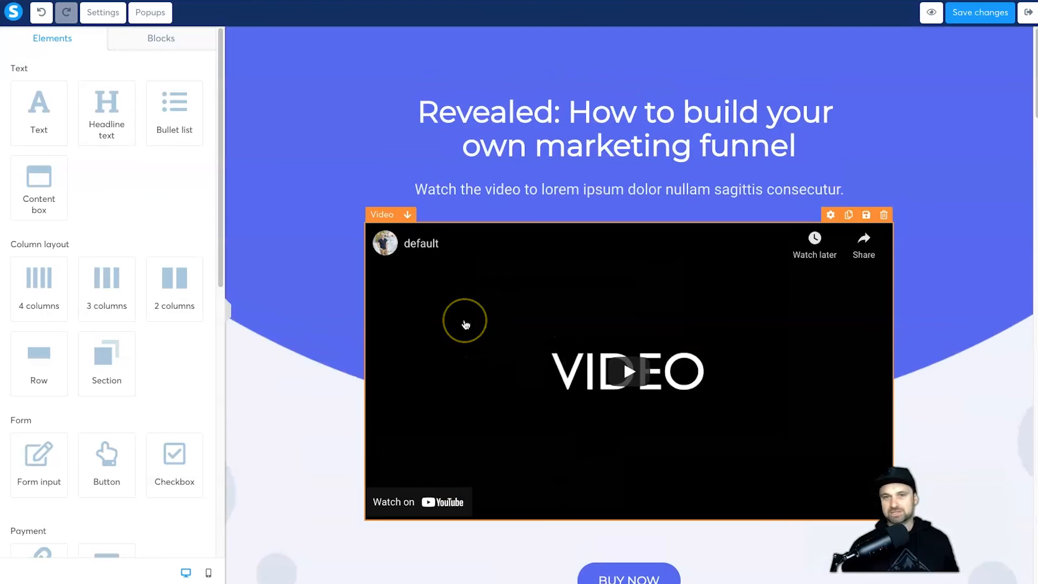
Set the action of the BUY NOW button below the video to Next step URL.
{"action": "scroll", "coordinate": [666, 374], "scroll_direction": "down", "scroll_amount": 3}
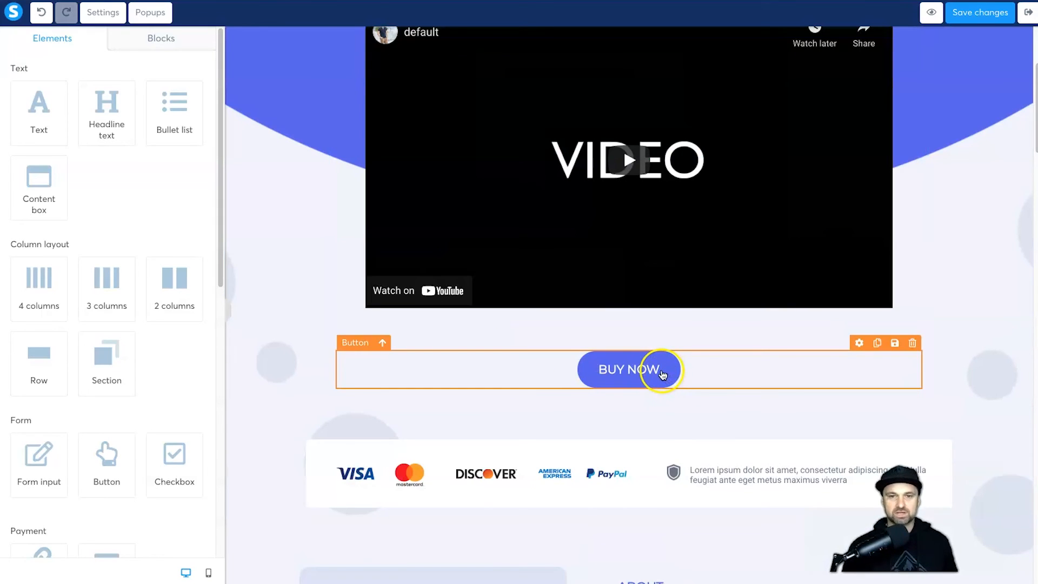
{"action": "left_click", "coordinate": [663, 372]}
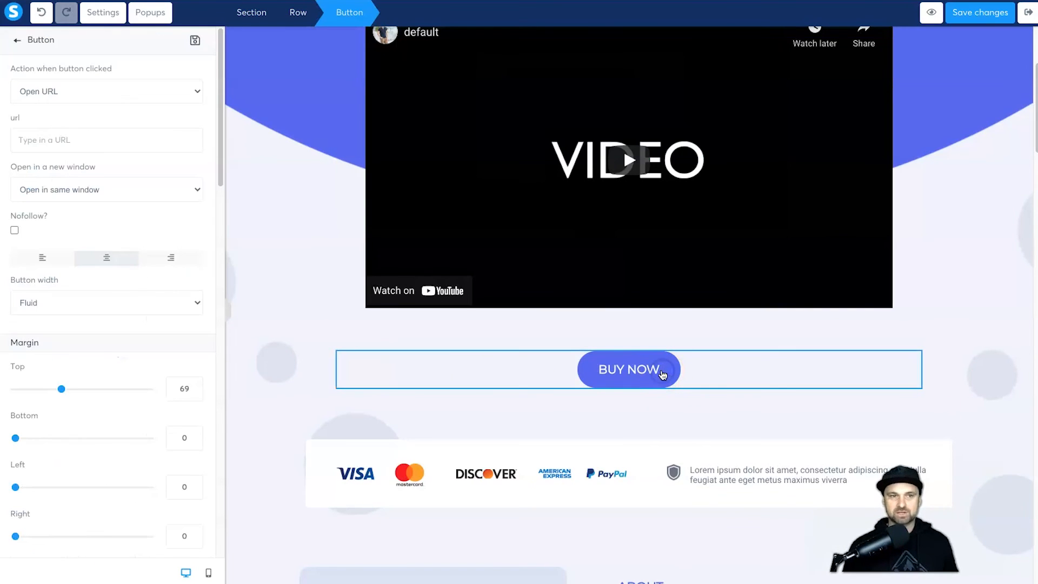
{"action": "left_click", "coordinate": [69, 100]}
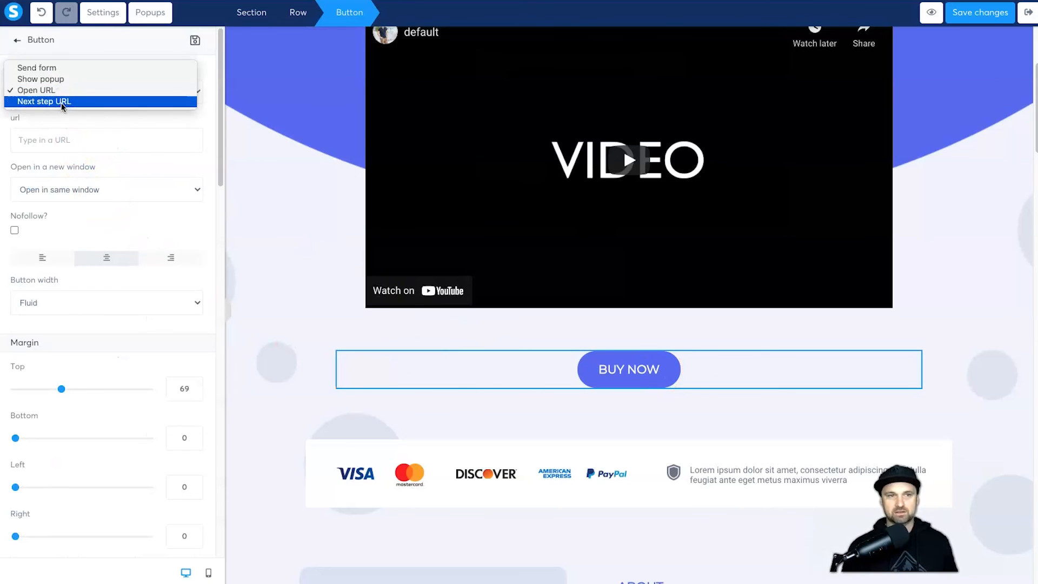
{"action": "left_click", "coordinate": [64, 102]}
{"action": "left_click", "coordinate": [69, 97]}
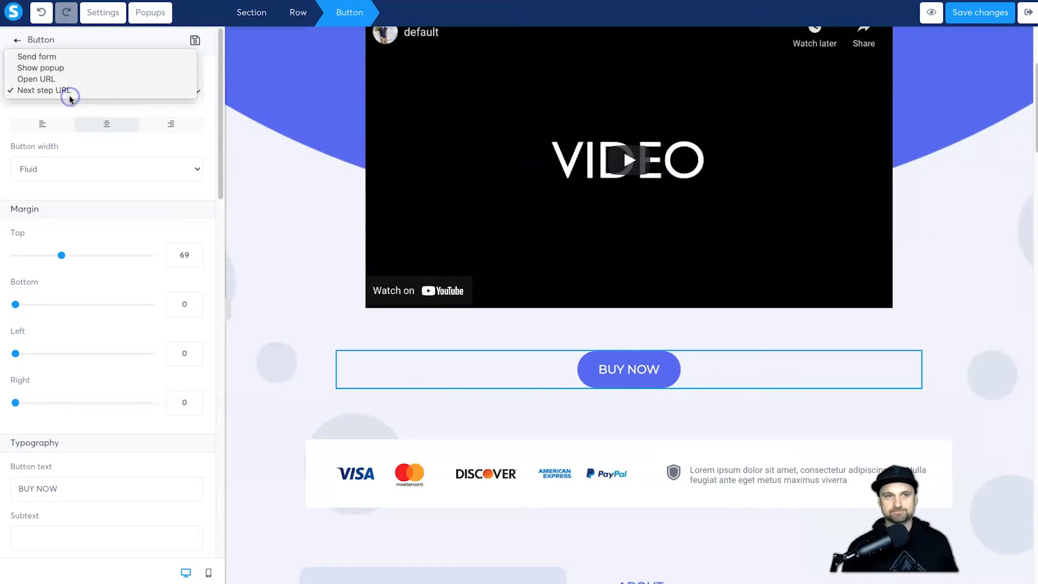
{"action": "left_click", "coordinate": [69, 92]}
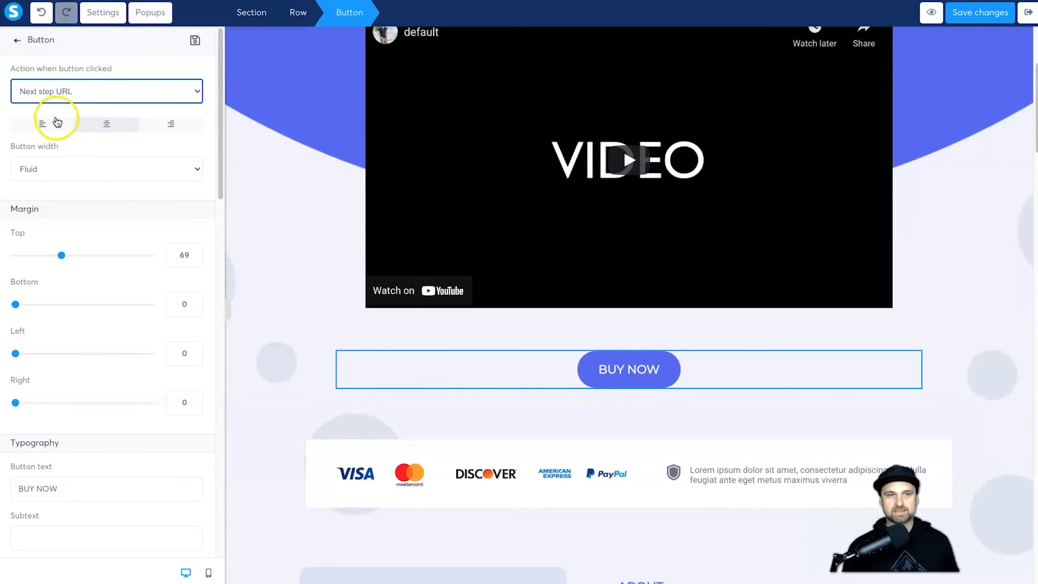
{"action": "left_click", "coordinate": [354, 394]}
Set the action of the BUY NOW button in "The Product" section to Next step URL.
{"action": "scroll", "coordinate": [513, 400], "scroll_direction": "down", "scroll_amount": 4}
{"action": "scroll", "coordinate": [513, 400], "scroll_direction": "down", "scroll_amount": 5}
{"action": "left_click", "coordinate": [649, 317]}
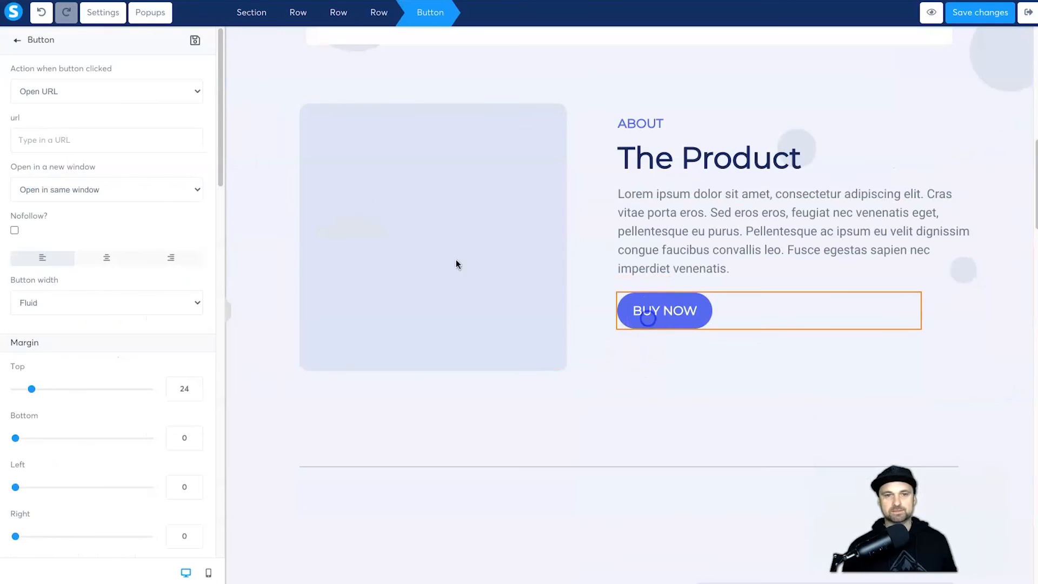
{"action": "left_click", "coordinate": [89, 99]}
{"action": "left_click", "coordinate": [28, 101]}
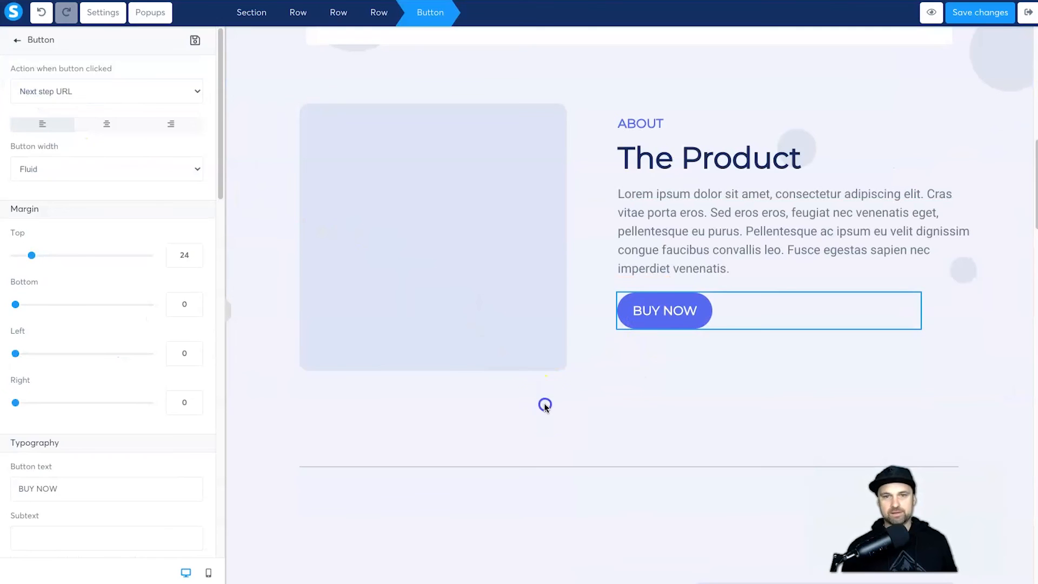
{"action": "left_click", "coordinate": [613, 420]}
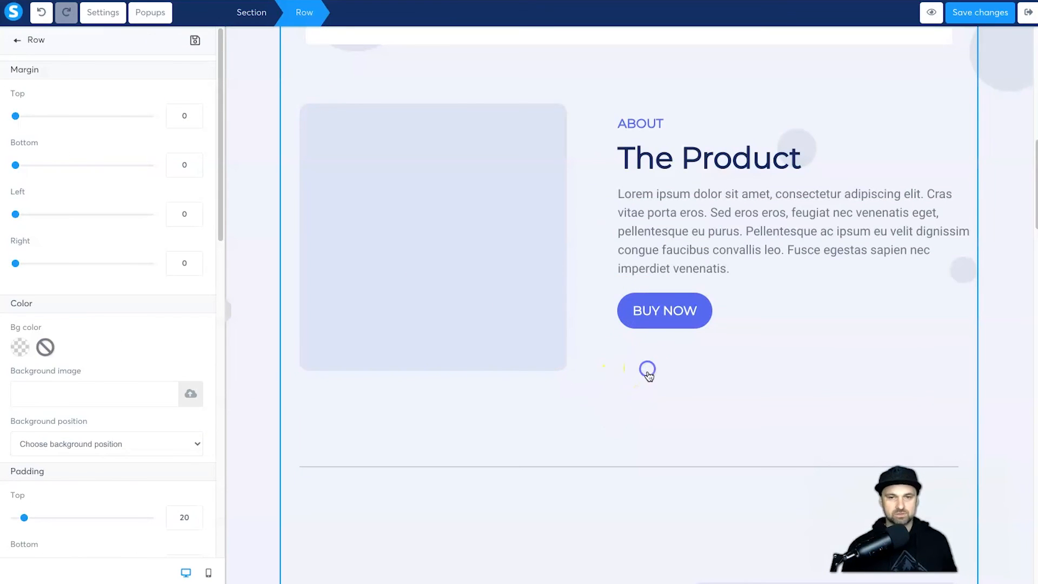
Set the action of the BUY NOW button in the "Who is it for?" section to Next step URL.
{"action": "scroll", "coordinate": [648, 369], "scroll_direction": "down", "scroll_amount": 5}
{"action": "left_click", "coordinate": [403, 333]}
{"action": "left_click", "coordinate": [97, 110]}
{"action": "left_click", "coordinate": [98, 102]}
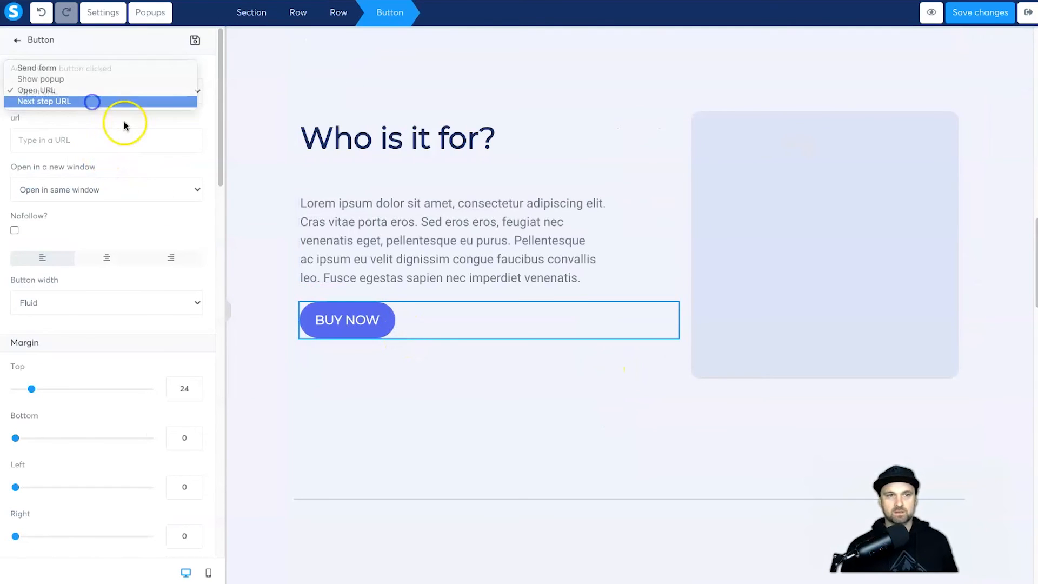
{"action": "left_click", "coordinate": [591, 371]}
{"action": "scroll", "coordinate": [584, 372], "scroll_direction": "down", "scroll_amount": 15}
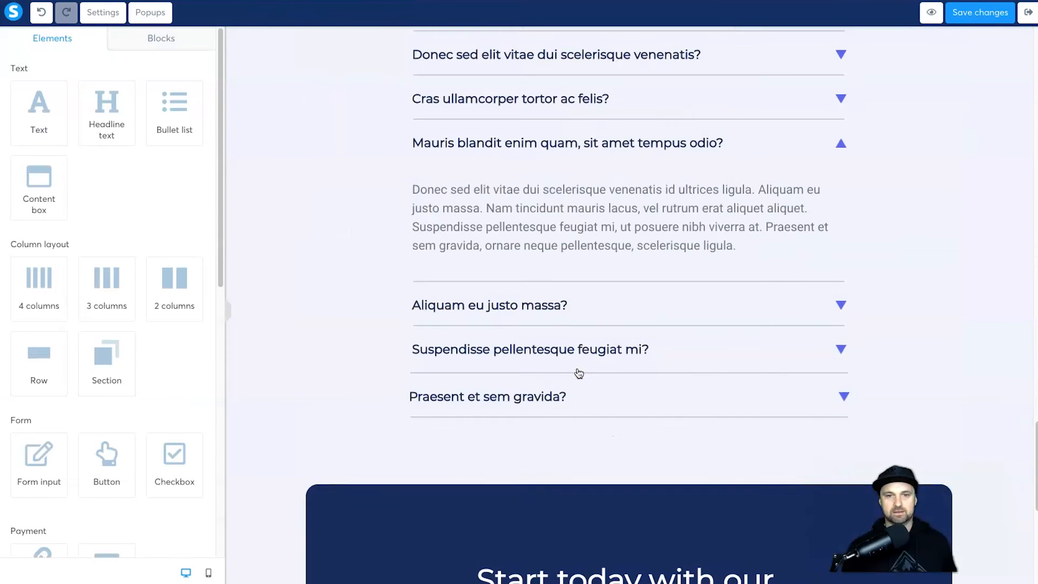
Set the action of the BUY NOW button in the "Start today with our unlimited free trial" section to Next step URL.
{"action": "scroll", "coordinate": [578, 373], "scroll_direction": "down", "scroll_amount": 8}
{"action": "left_click", "coordinate": [605, 222]}
{"action": "left_click", "coordinate": [98, 100]}
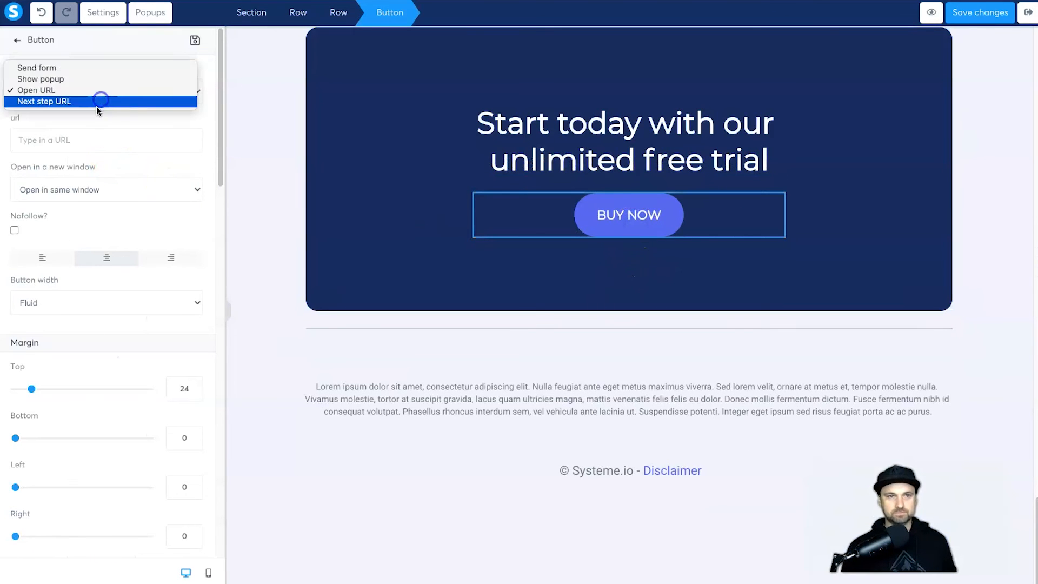
{"action": "left_click", "coordinate": [99, 102]}
{"action": "left_click", "coordinate": [440, 335]}
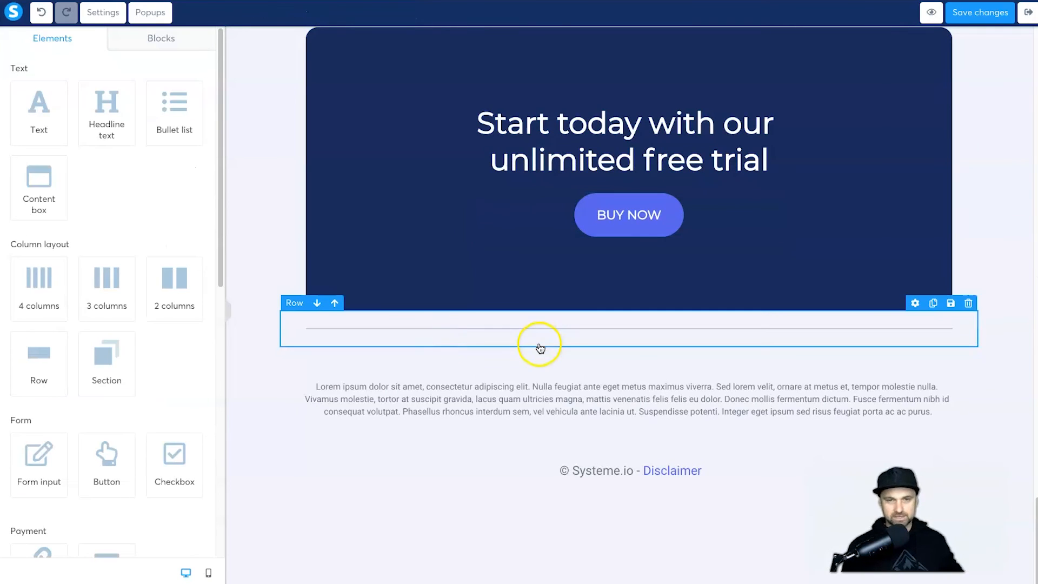
Save the changes made to the sales page.
{"action": "scroll", "coordinate": [544, 424], "scroll_direction": "up", "scroll_amount": 20}
{"action": "scroll", "coordinate": [554, 416], "scroll_direction": "up", "scroll_amount": 12}
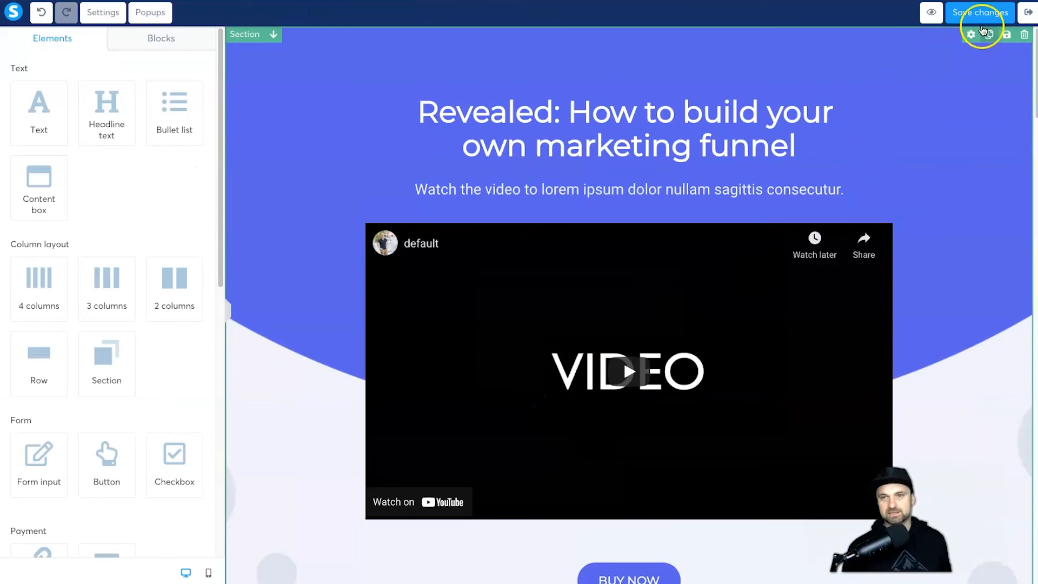
{"action": "left_click", "coordinate": [980, 15]}
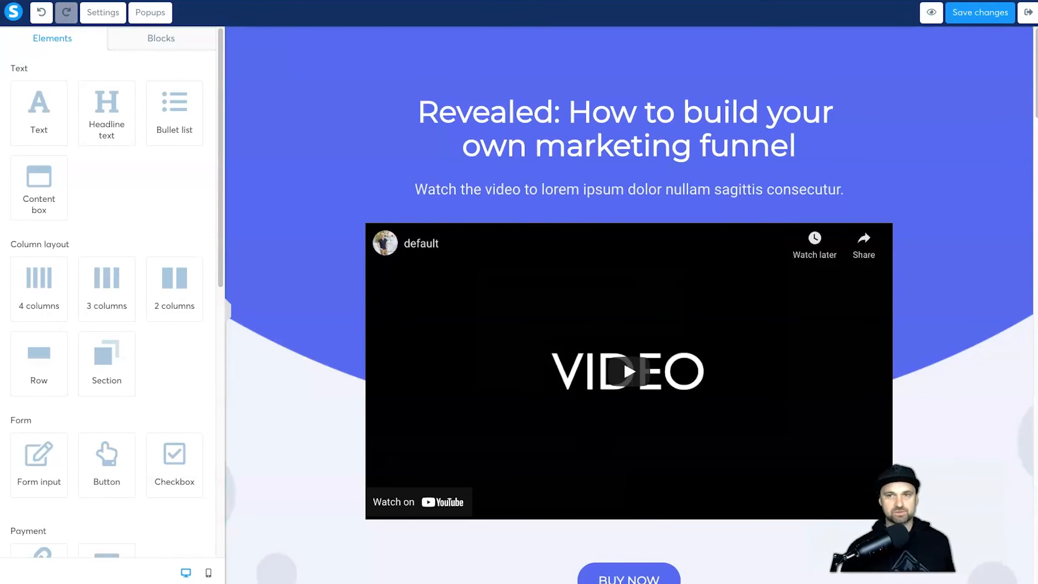
Preview the sales page, dismiss the preview notice, follow its BUY NOW button and look through the order form.
{"action": "left_click", "coordinate": [931, 12]}
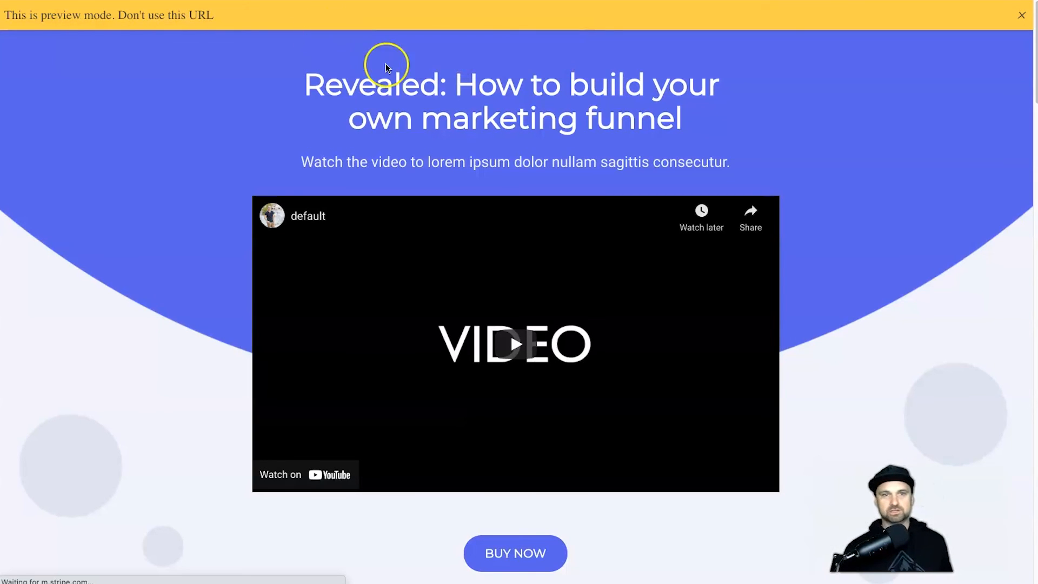
{"action": "left_click", "coordinate": [1021, 16]}
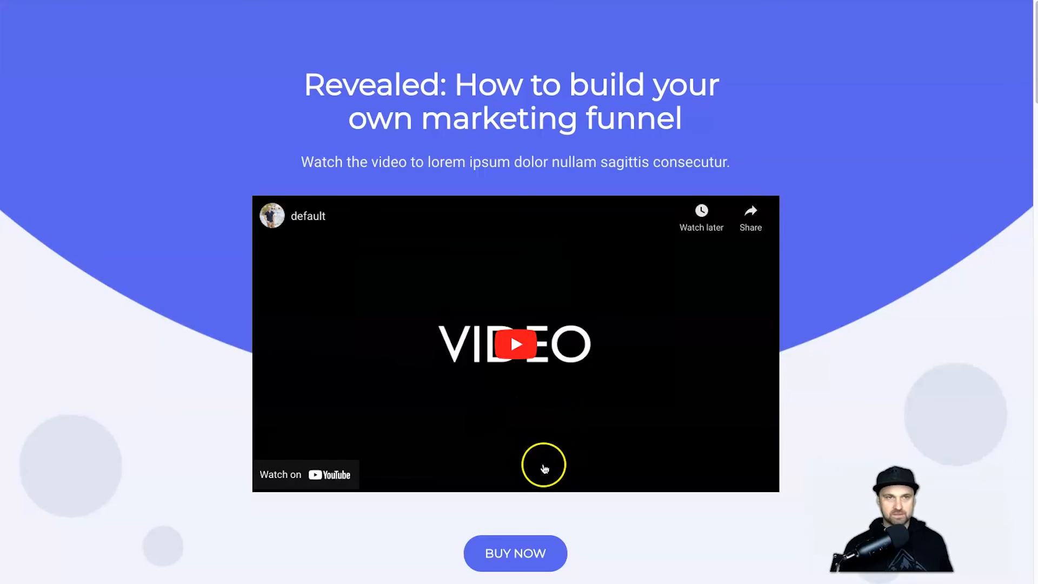
{"action": "scroll", "coordinate": [543, 468], "scroll_direction": "down", "scroll_amount": 2}
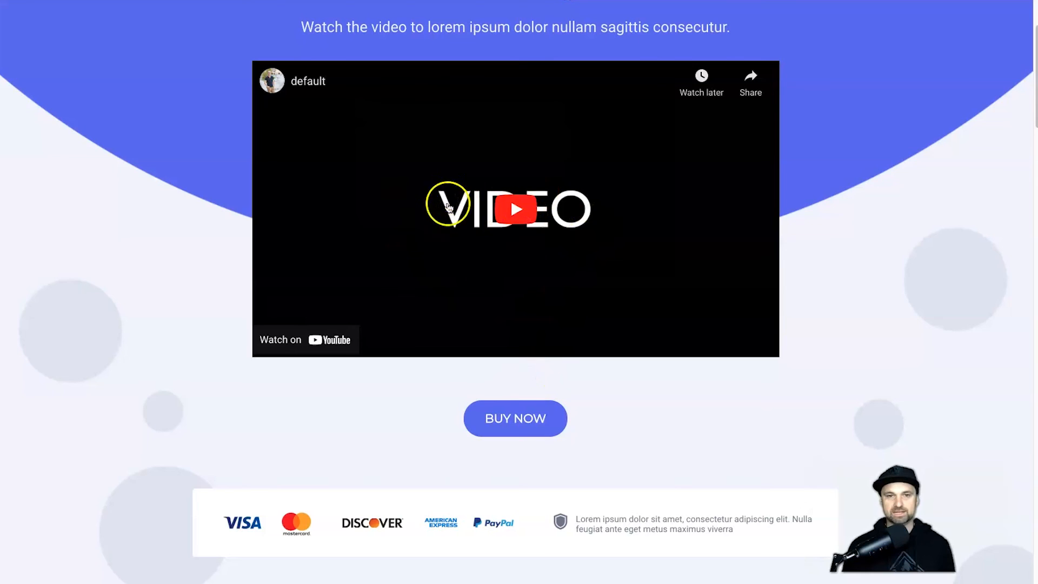
{"action": "left_click", "coordinate": [528, 427]}
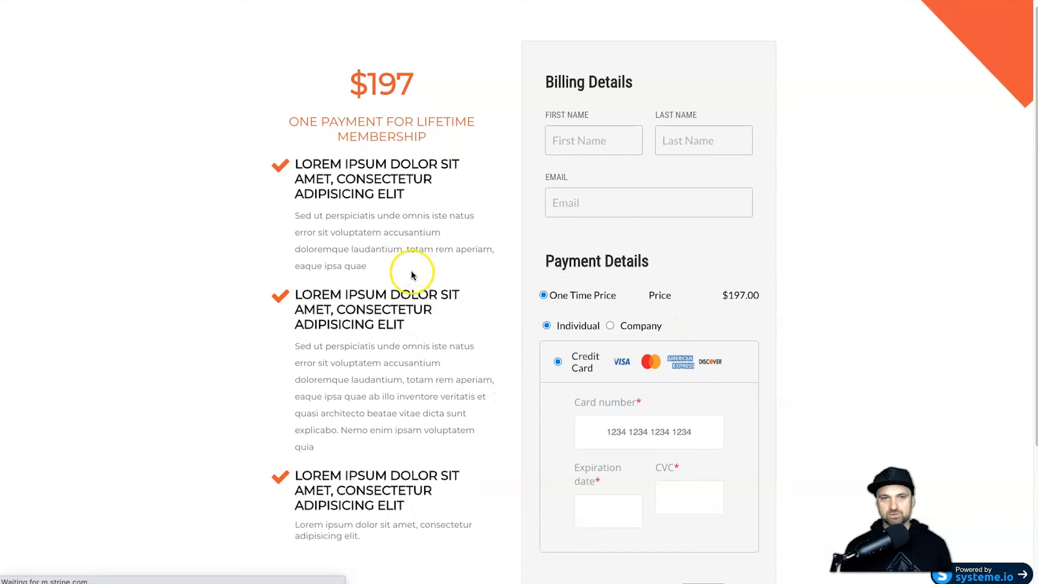
{"action": "scroll", "coordinate": [507, 382], "scroll_direction": "down", "scroll_amount": 4}
{"action": "scroll", "coordinate": [470, 335], "scroll_direction": "up", "scroll_amount": 3}
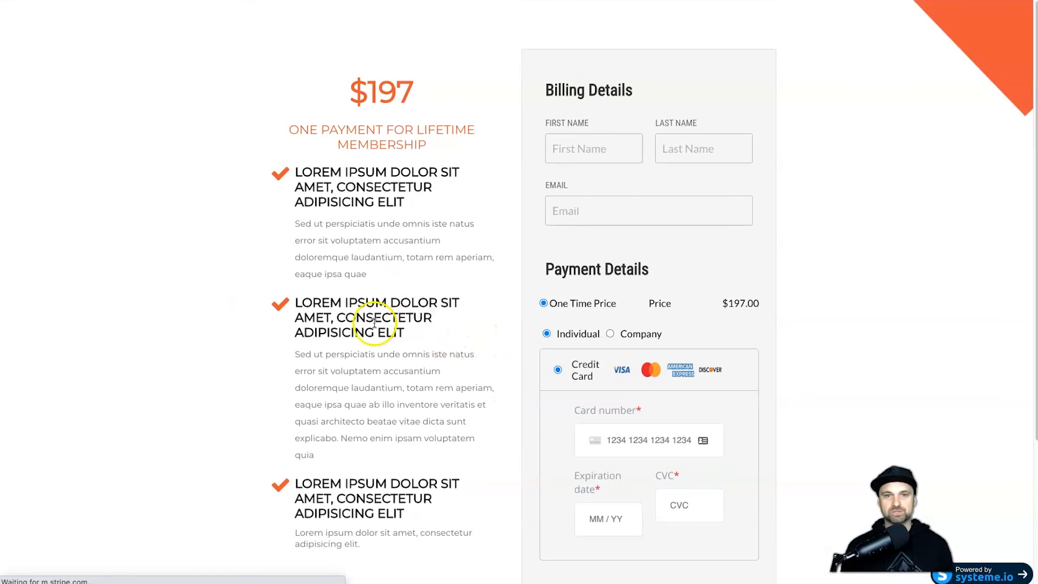
{"action": "scroll", "coordinate": [373, 325], "scroll_direction": "down", "scroll_amount": 3}
{"action": "scroll", "coordinate": [637, 186], "scroll_direction": "up", "scroll_amount": 3}
{"action": "scroll", "coordinate": [572, 382], "scroll_direction": "down", "scroll_amount": 3}
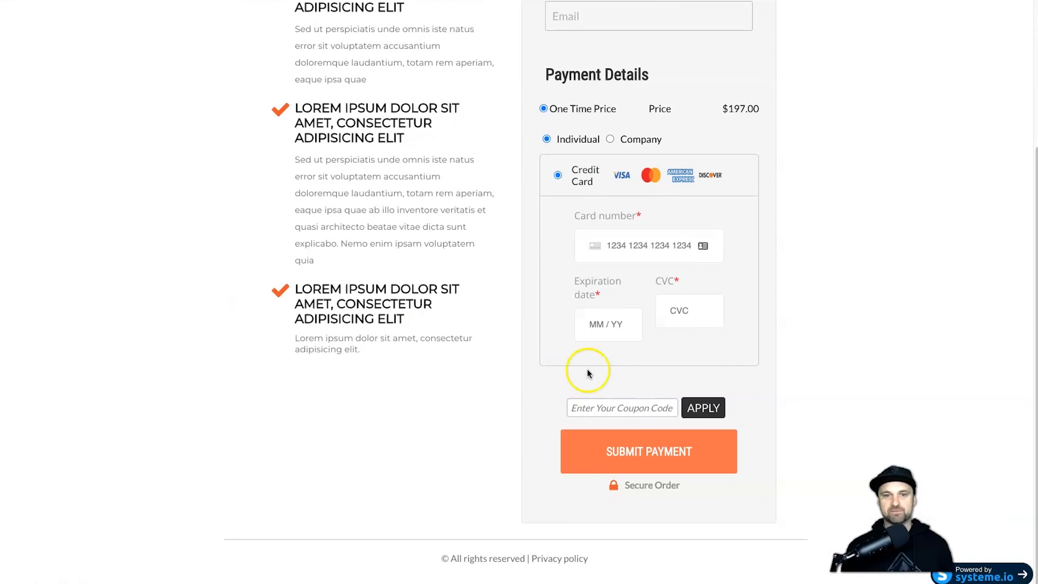
{"action": "scroll", "coordinate": [614, 444], "scroll_direction": "up", "scroll_amount": 3}
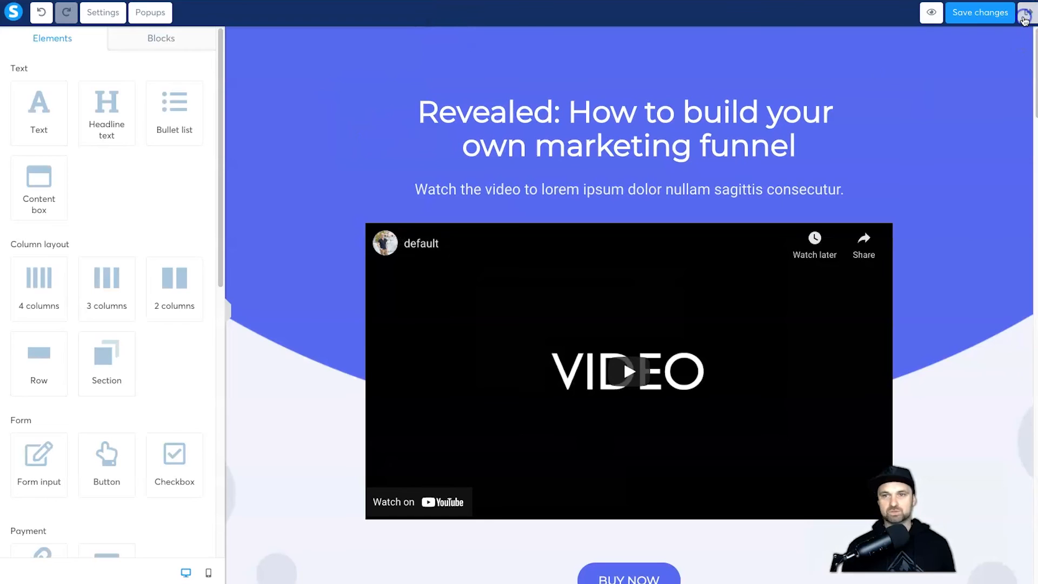
Exit the page editor and review the affiliate commission and payout delay of the YouTube Course Checkout step.
{"action": "left_click", "coordinate": [971, 58]}
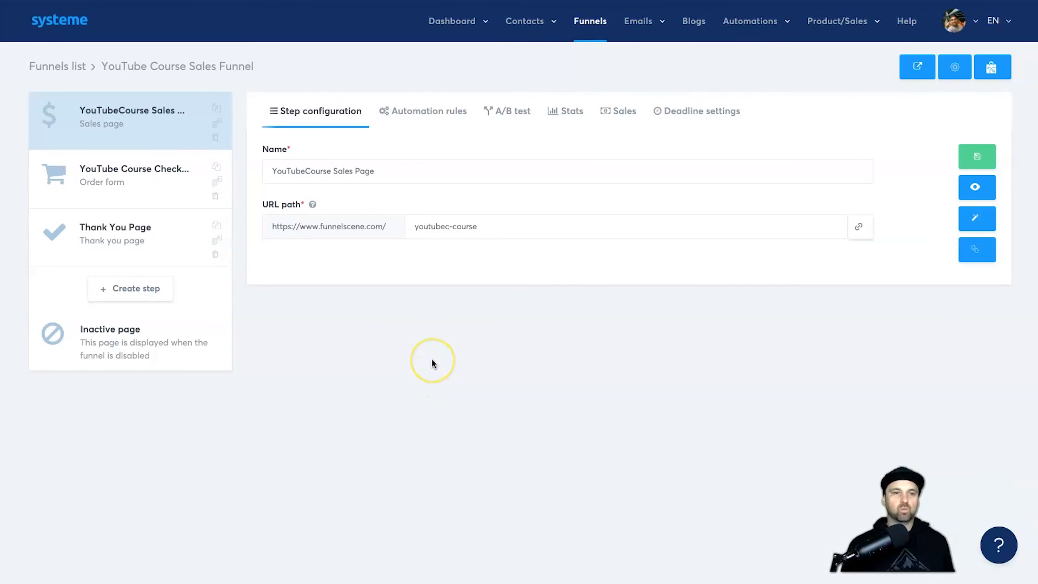
{"action": "left_click", "coordinate": [61, 173]}
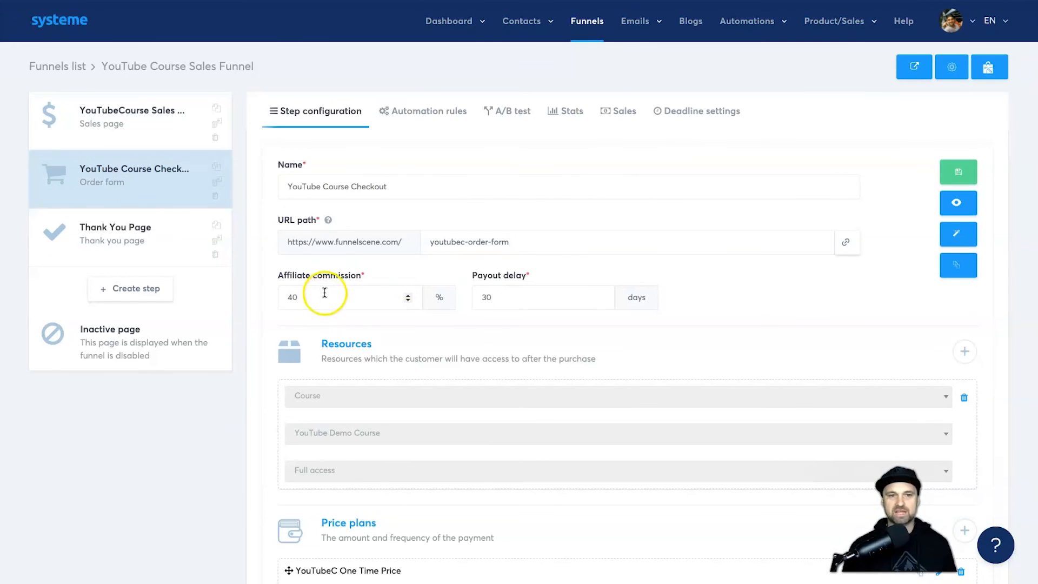
{"action": "left_click_drag", "start_coordinate": [290, 276], "coordinate": [366, 280]}
{"action": "left_click_drag", "start_coordinate": [451, 275], "coordinate": [607, 276]}
{"action": "left_click", "coordinate": [608, 276]}
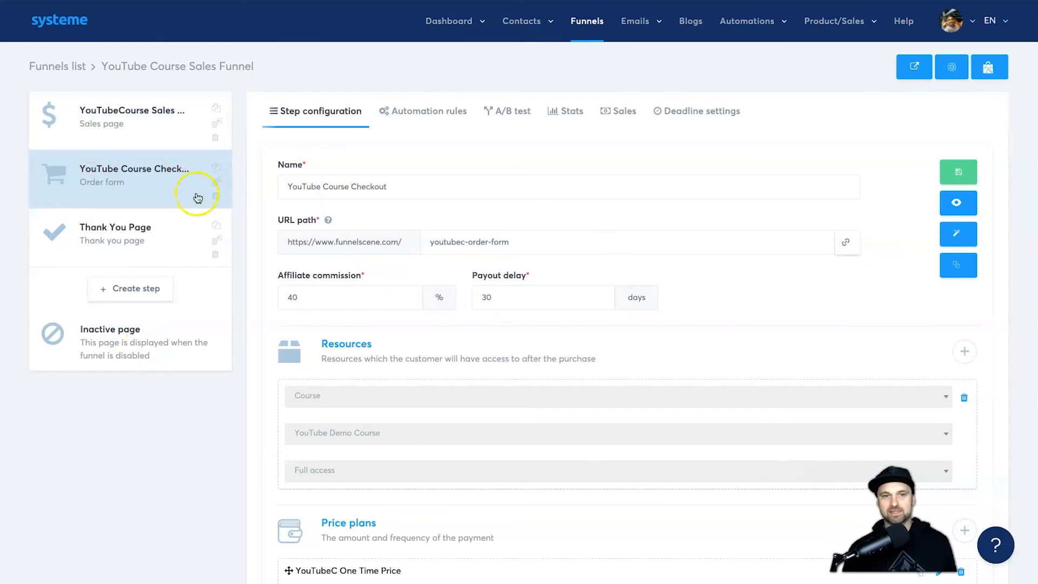
Look over the fields of the marketplace offer form and close it.
{"action": "left_click", "coordinate": [988, 68]}
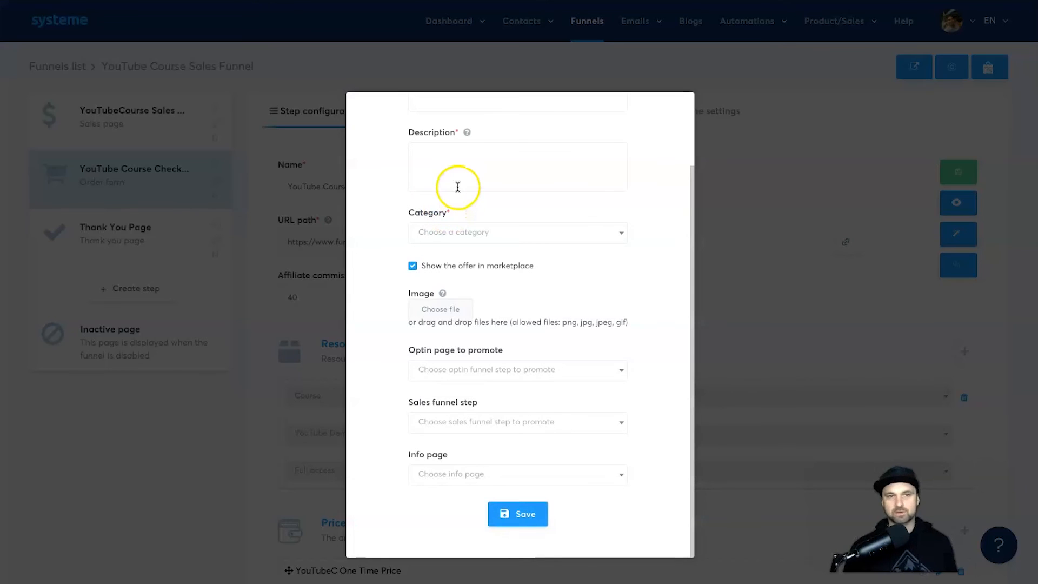
{"action": "scroll", "coordinate": [500, 233], "scroll_direction": "up", "scroll_amount": 2}
{"action": "left_click", "coordinate": [730, 298]}
Open the systeme.io Marketplace from the funnel page and browse the list of affiliate offers.
{"action": "mouse_move", "coordinate": [468, 19]}
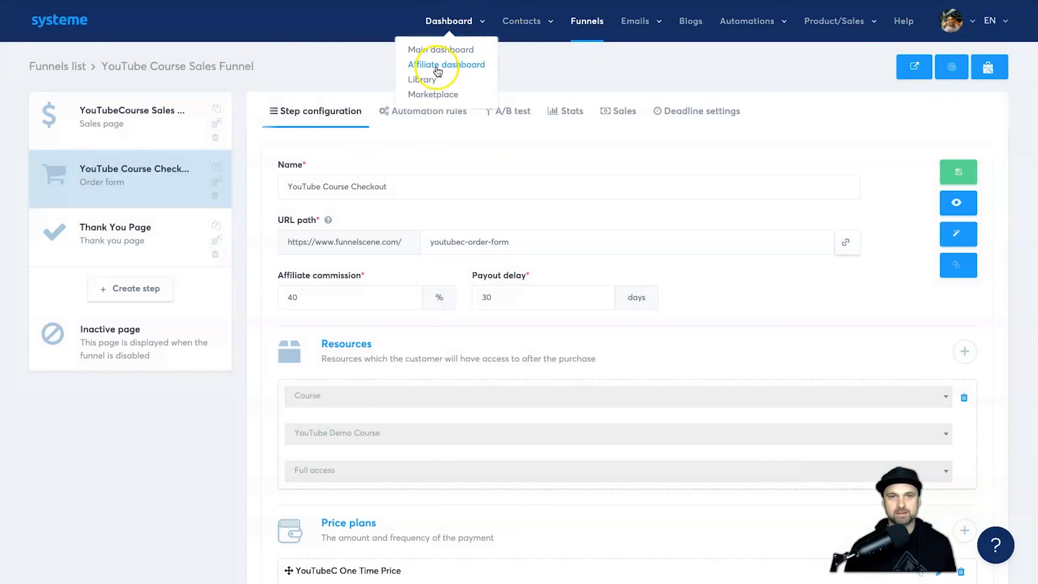
{"action": "right_click", "coordinate": [439, 97]}
{"action": "left_click", "coordinate": [440, 100]}
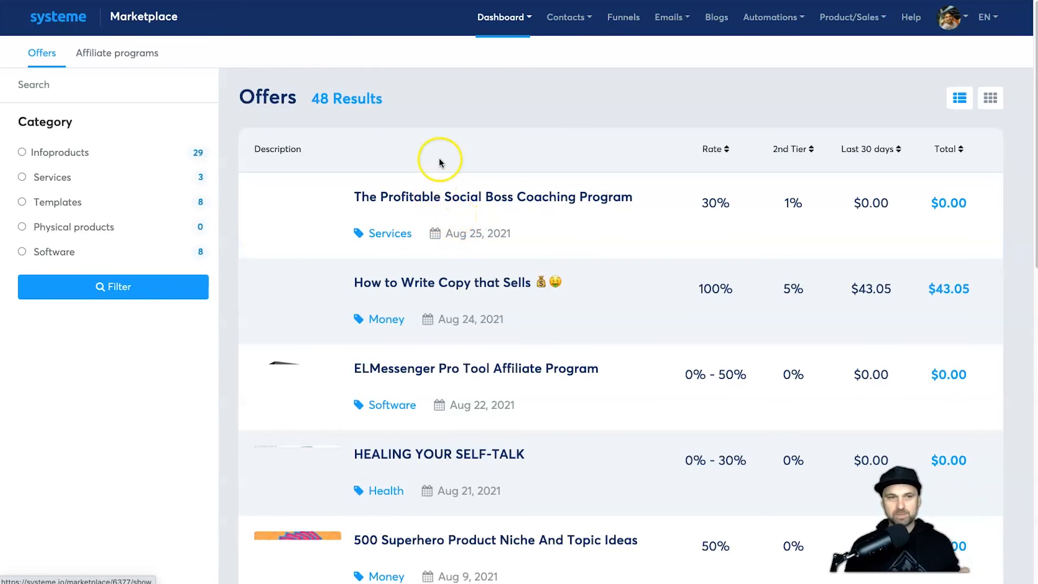
{"action": "scroll", "coordinate": [447, 146], "scroll_direction": "down", "scroll_amount": 1}
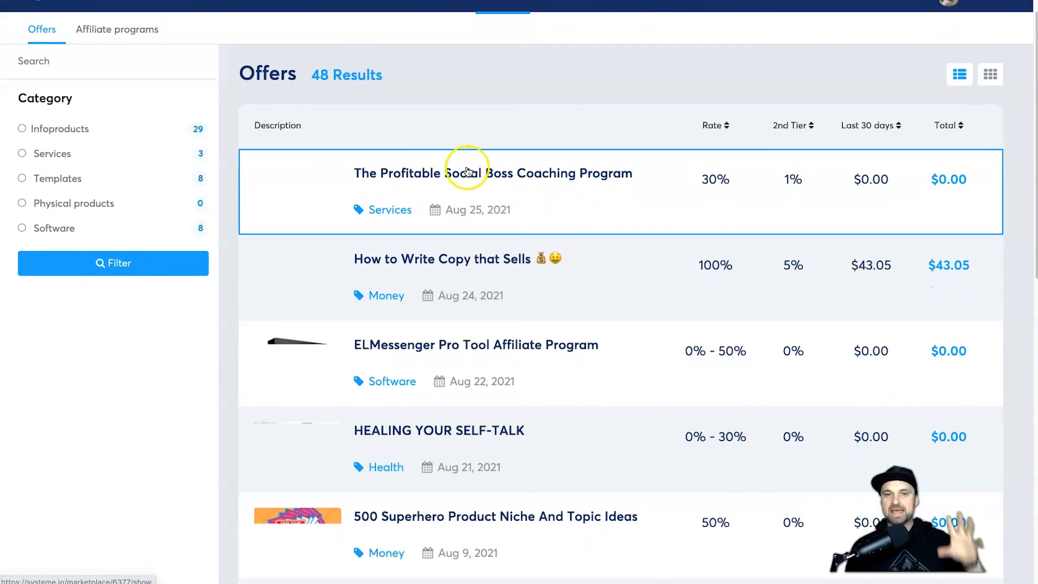
{"action": "scroll", "coordinate": [474, 172], "scroll_direction": "down", "scroll_amount": 1}
{"action": "scroll", "coordinate": [474, 172], "scroll_direction": "down", "scroll_amount": 8}
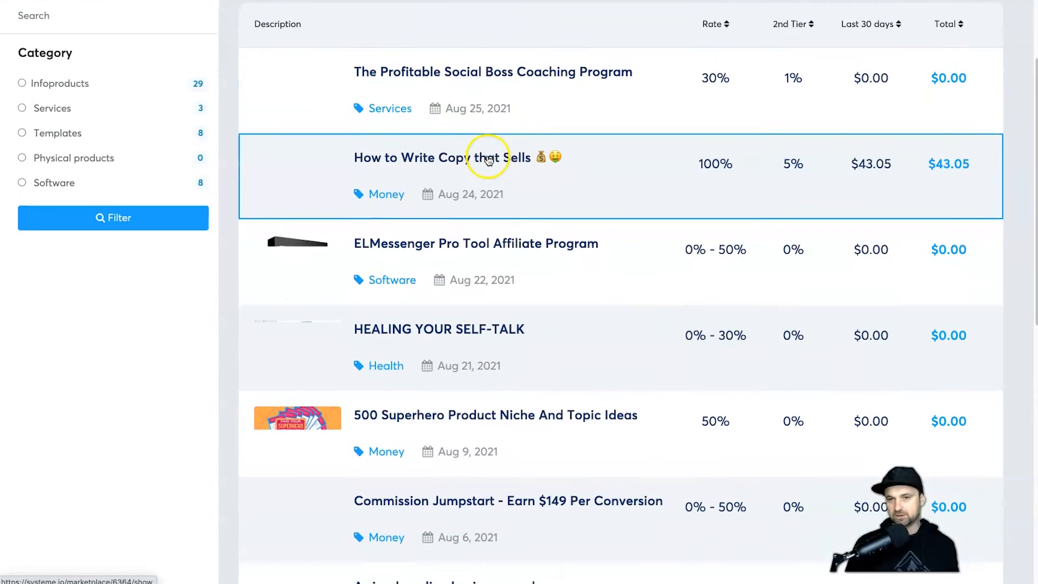
{"action": "scroll", "coordinate": [486, 167], "scroll_direction": "up", "scroll_amount": 7}
{"action": "scroll", "coordinate": [486, 166], "scroll_direction": "down", "scroll_amount": 11}
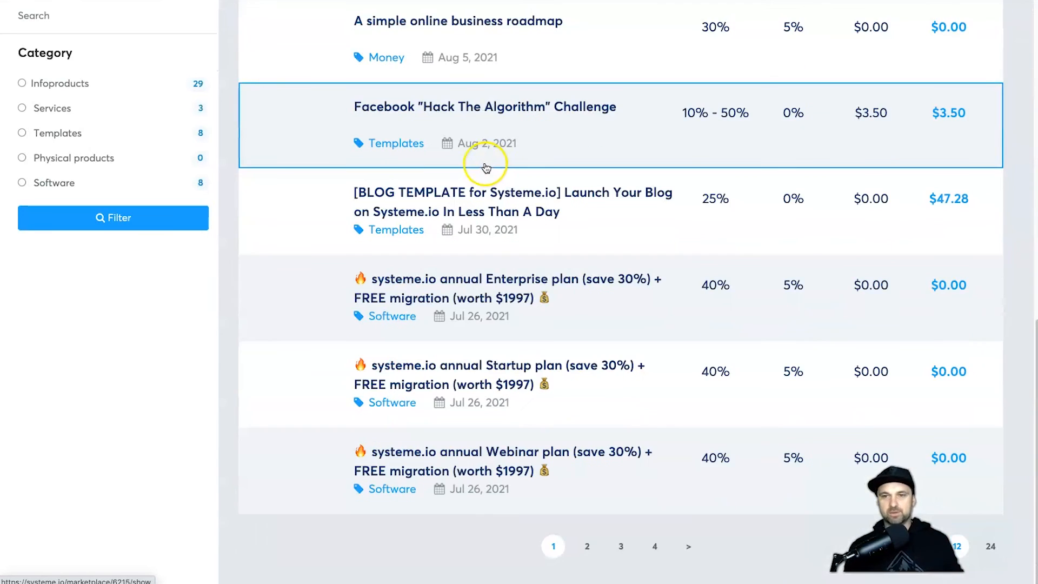
{"action": "scroll", "coordinate": [447, 193], "scroll_direction": "up", "scroll_amount": 12}
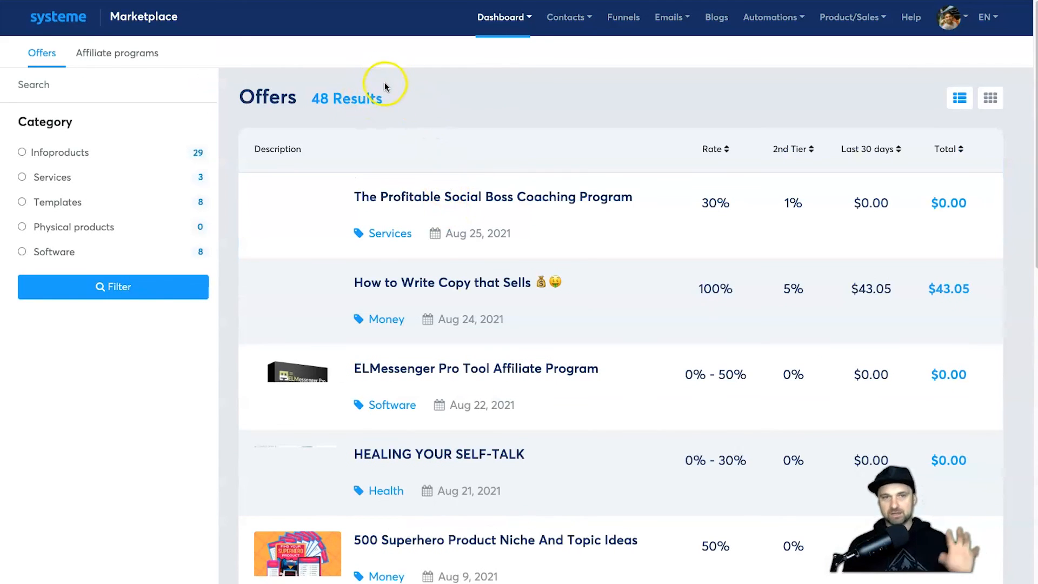
{"action": "left_click_drag", "start_coordinate": [312, 99], "coordinate": [371, 98]}
{"action": "left_click", "coordinate": [401, 97]}
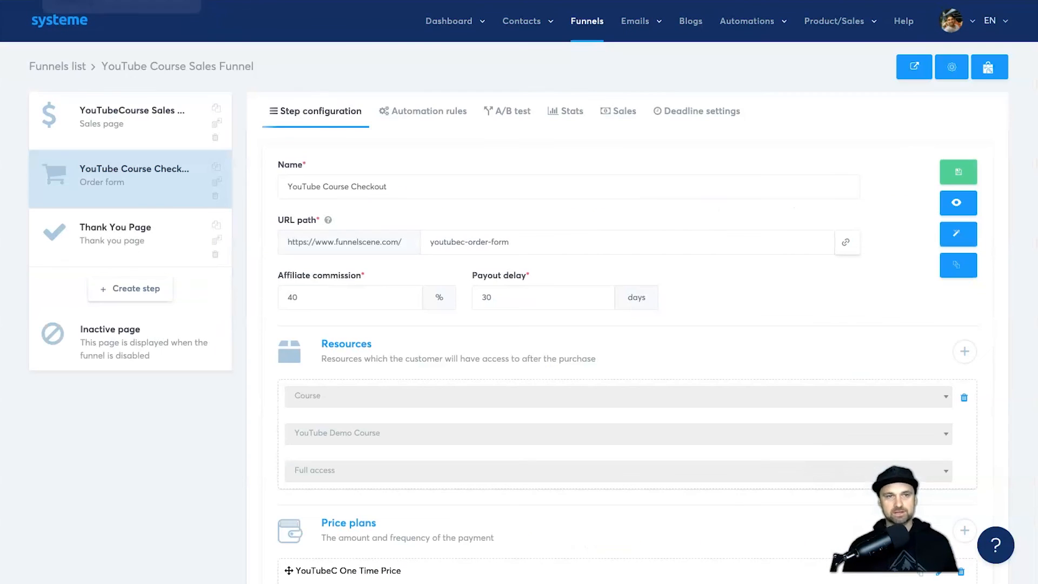
{"action": "left_click", "coordinate": [987, 68]}
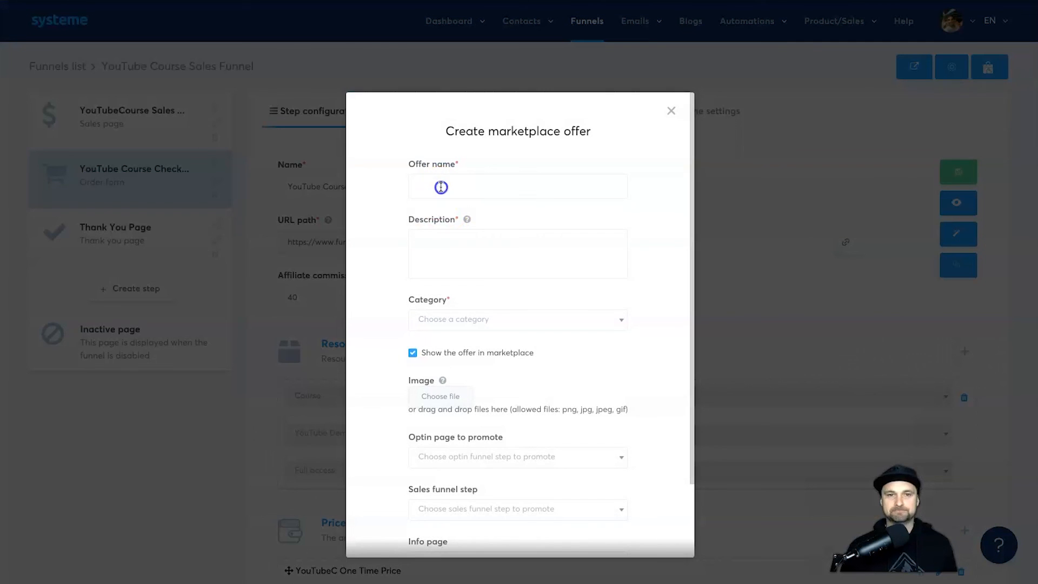
{"action": "left_click", "coordinate": [441, 187]}
{"action": "type", "text": "Y"}
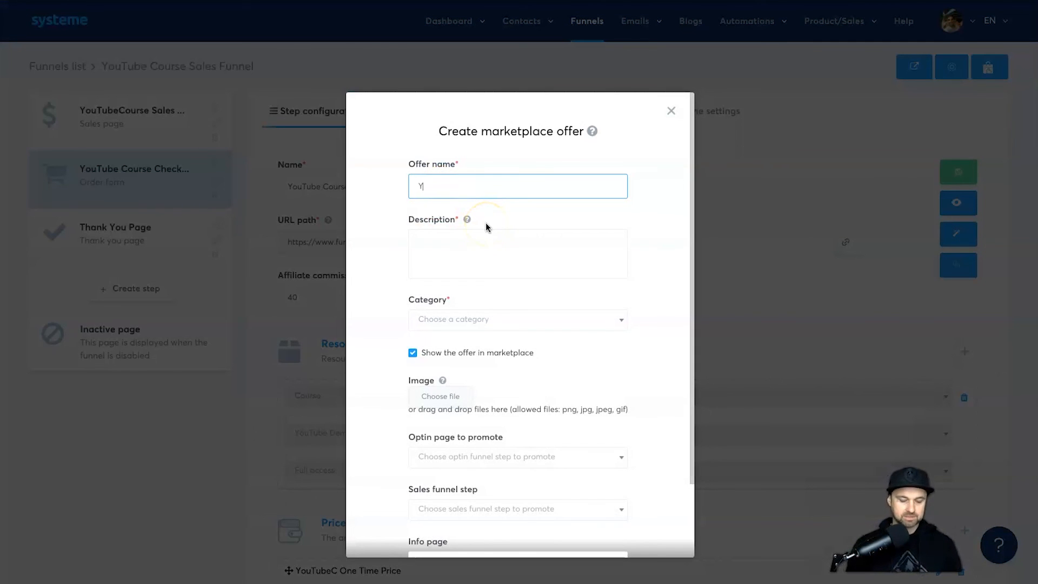
{"action": "type", "text": "ouTubeC Course"}
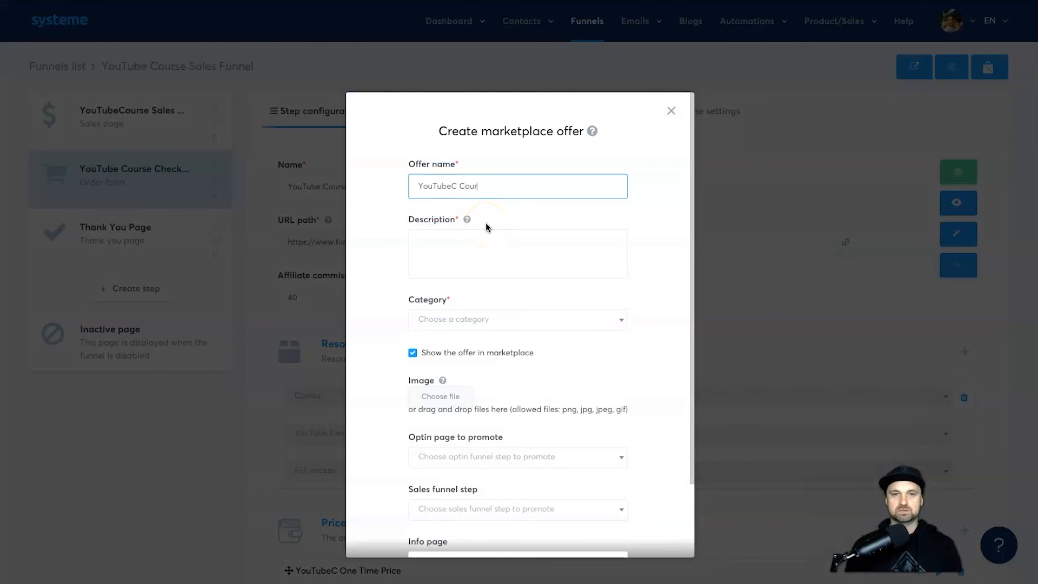
{"action": "left_click", "coordinate": [493, 241]}
{"action": "left_click", "coordinate": [475, 321]}
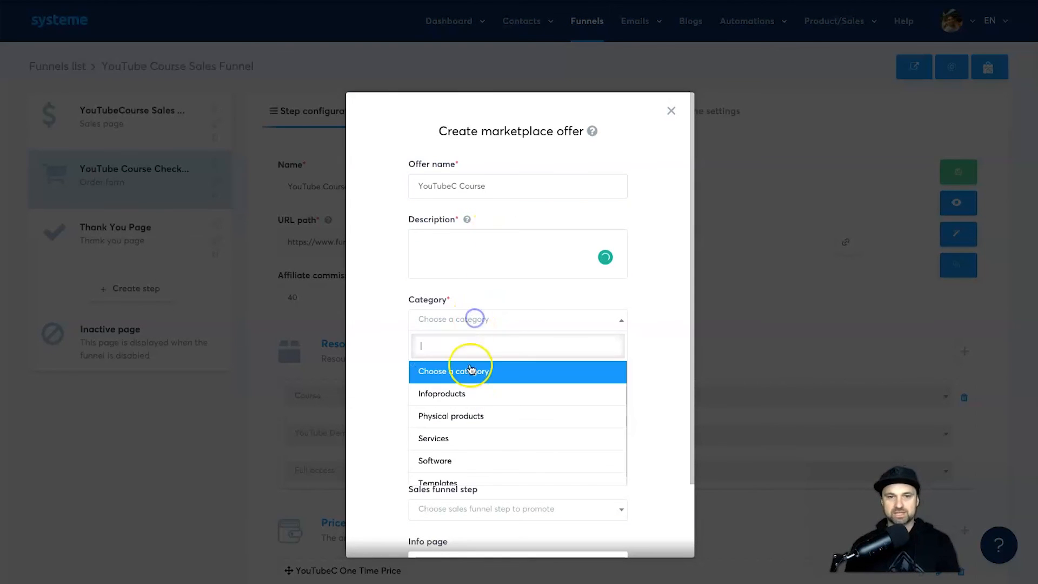
{"action": "left_click", "coordinate": [470, 396]}
{"action": "scroll", "coordinate": [392, 346], "scroll_direction": "down", "scroll_amount": 1}
{"action": "scroll", "coordinate": [389, 348], "scroll_direction": "down", "scroll_amount": 2}
{"action": "left_click", "coordinate": [437, 259]}
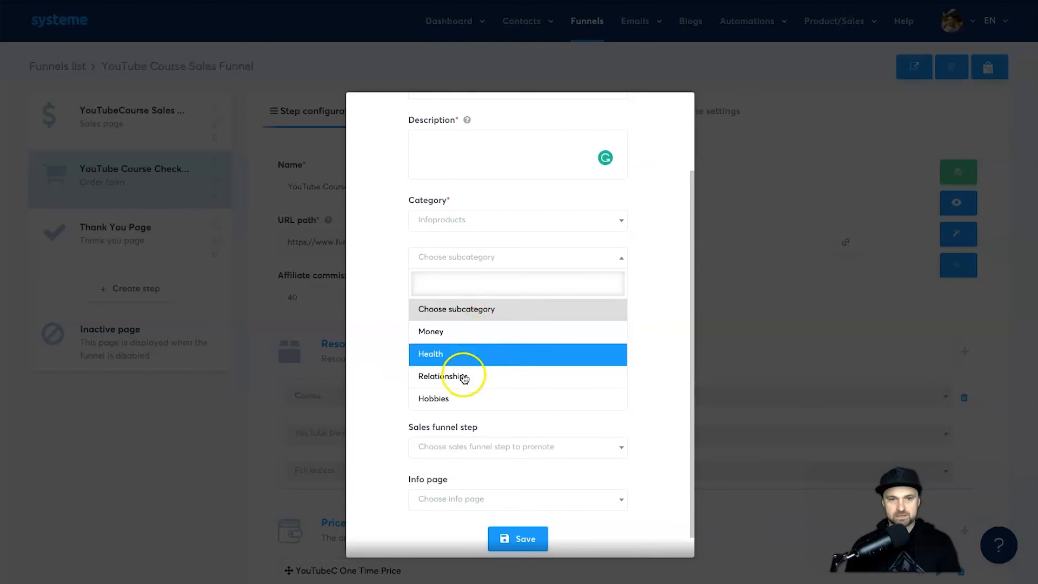
{"action": "left_click", "coordinate": [447, 338]}
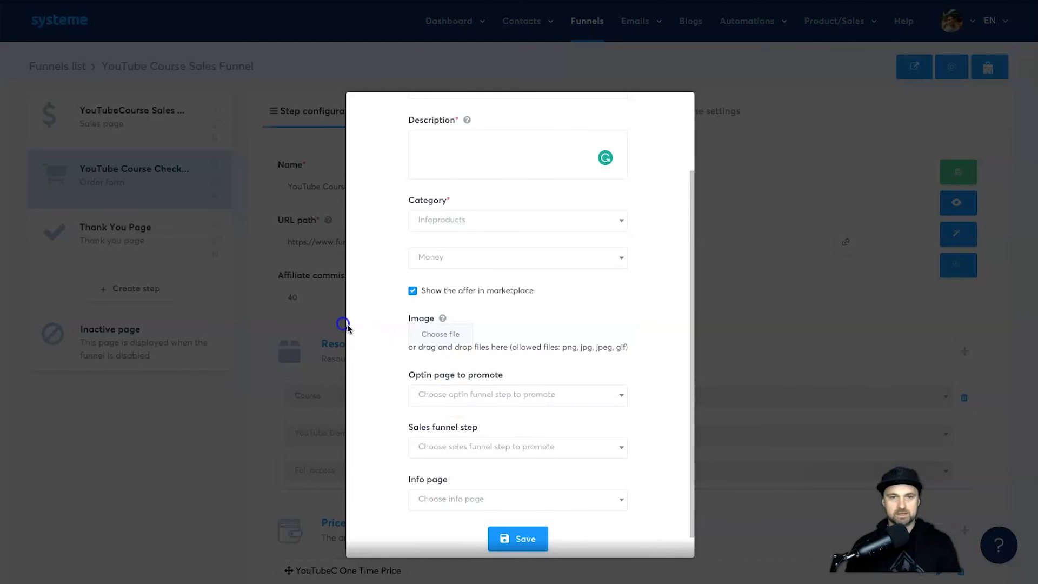
{"action": "left_click", "coordinate": [343, 320]}
Start a marketplace offer named "YouTubeC Course" with category Infoproducts and subcategory Money.
{"action": "left_click", "coordinate": [987, 64]}
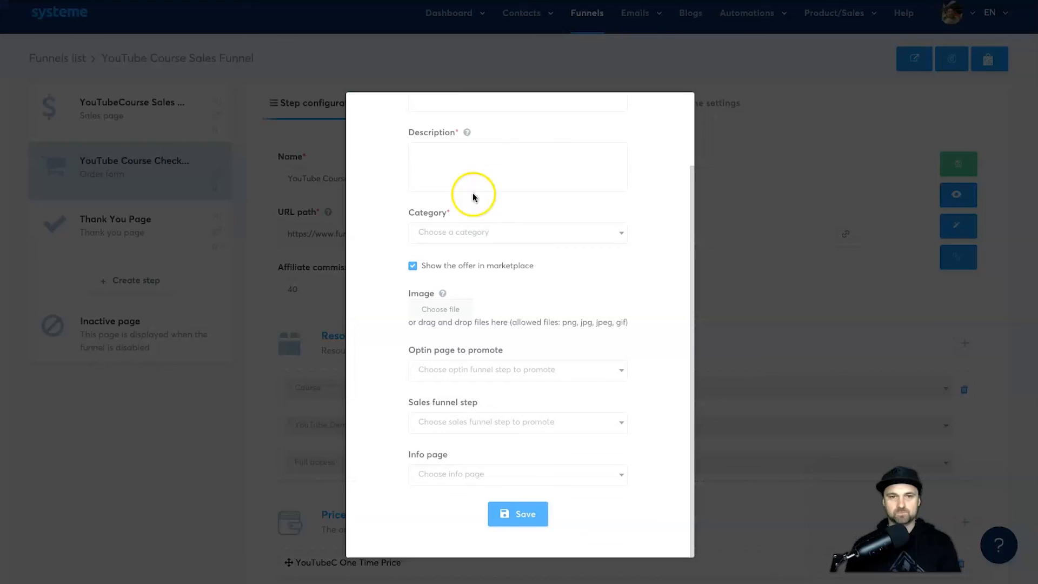
{"action": "left_click", "coordinate": [468, 174]}
{"action": "scroll", "coordinate": [472, 168], "scroll_direction": "up", "scroll_amount": 2}
{"action": "left_click", "coordinate": [472, 178]}
{"action": "type", "text": "YouTubeC Course"}
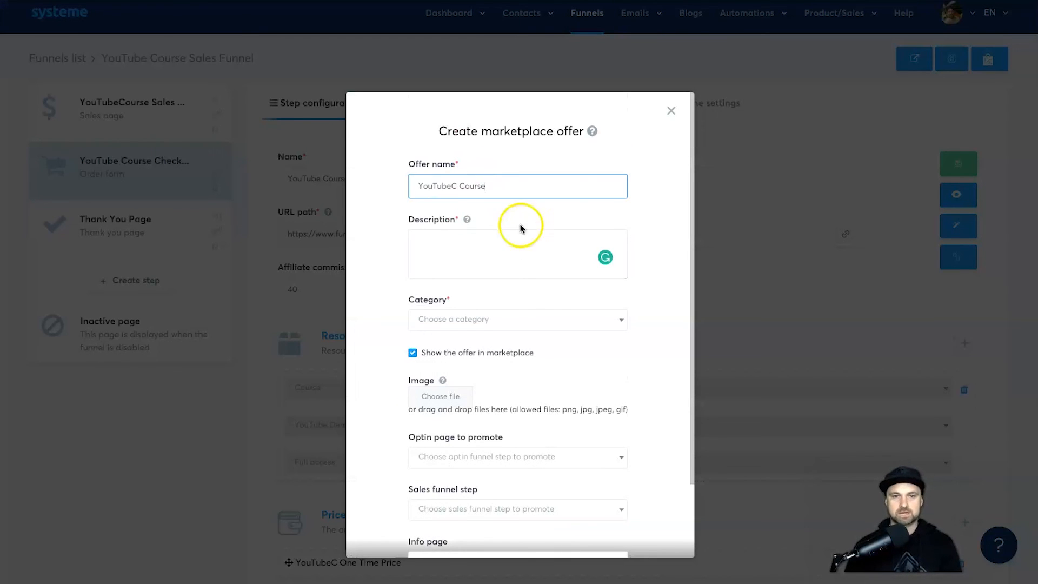
{"action": "left_click", "coordinate": [534, 317]}
{"action": "left_click", "coordinate": [507, 393]}
{"action": "left_click", "coordinate": [510, 355]}
{"action": "left_click", "coordinate": [484, 431]}
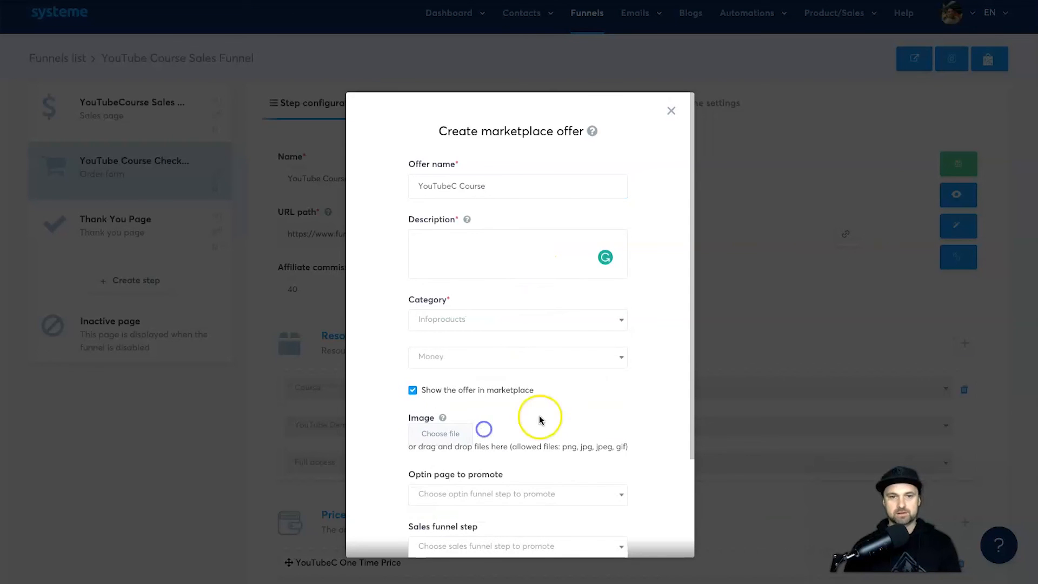
Set the marketplace offer's sales funnel step to YouTubeCourse Sales Page and check the optin and info page choices.
{"action": "scroll", "coordinate": [485, 424], "scroll_direction": "down", "scroll_amount": 2}
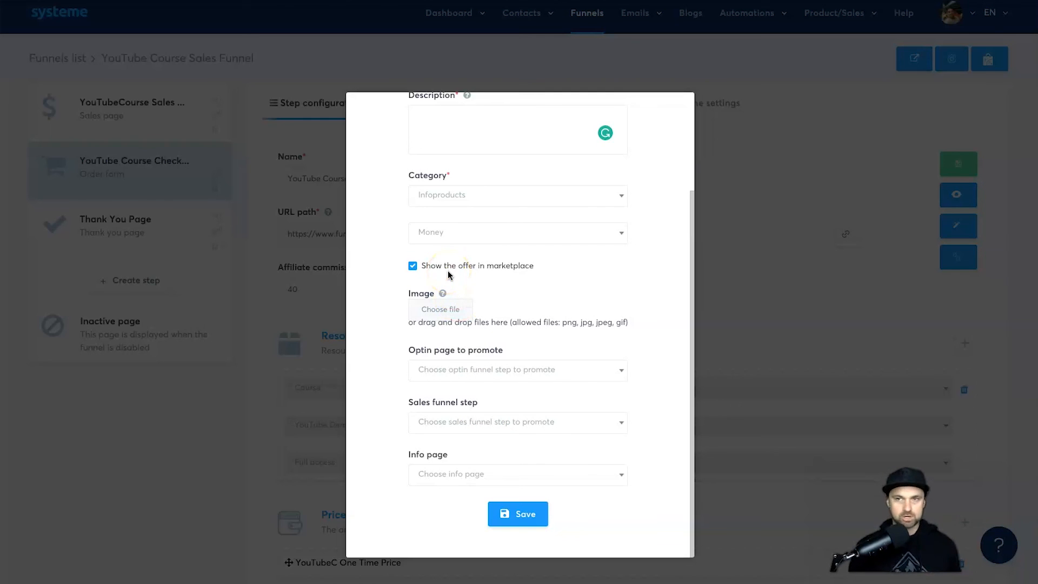
{"action": "left_click", "coordinate": [539, 333]}
{"action": "left_click", "coordinate": [432, 368]}
{"action": "left_click", "coordinate": [450, 365]}
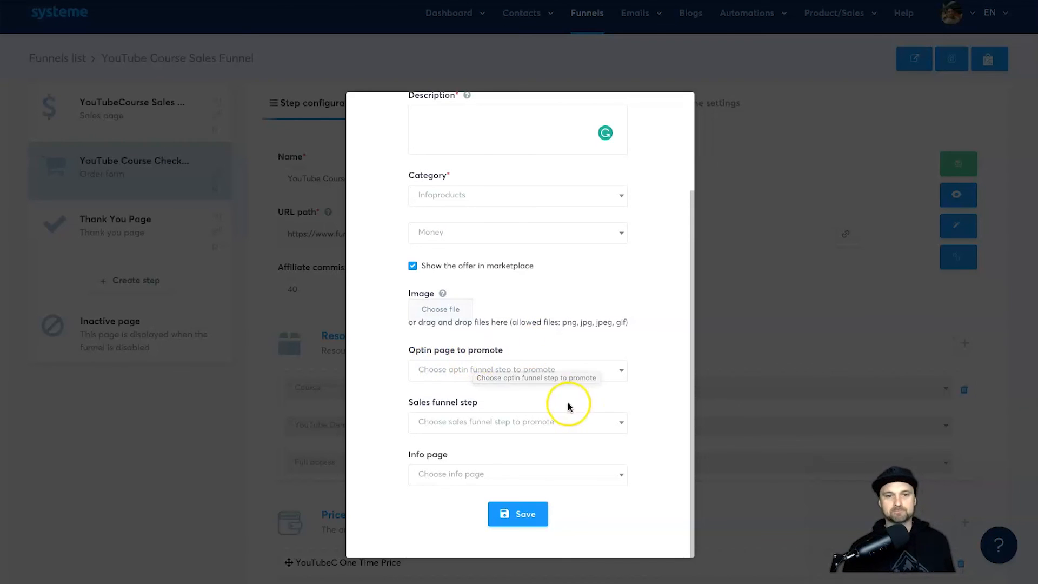
{"action": "left_click", "coordinate": [547, 420]}
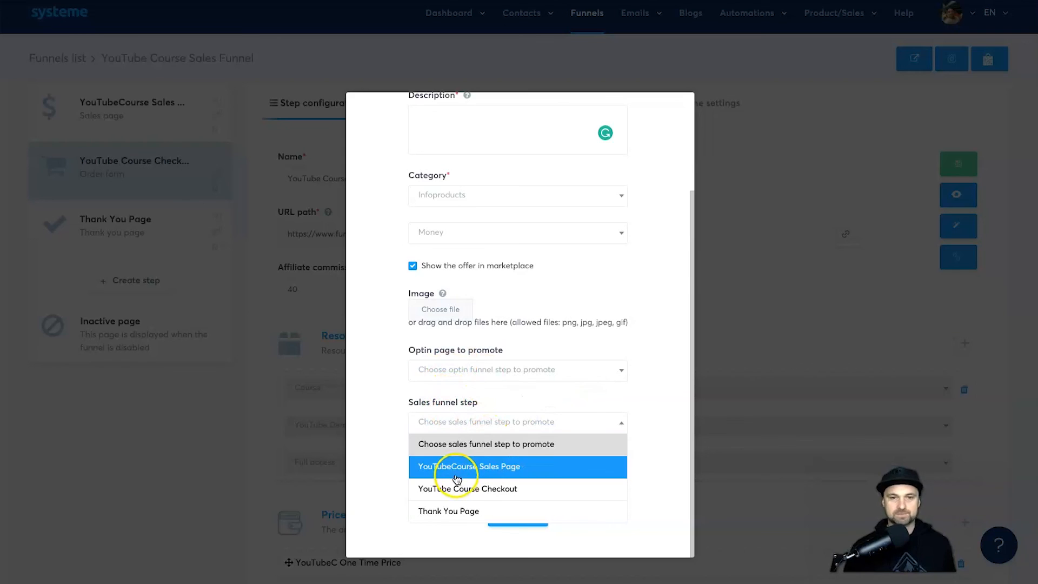
{"action": "left_click", "coordinate": [489, 468]}
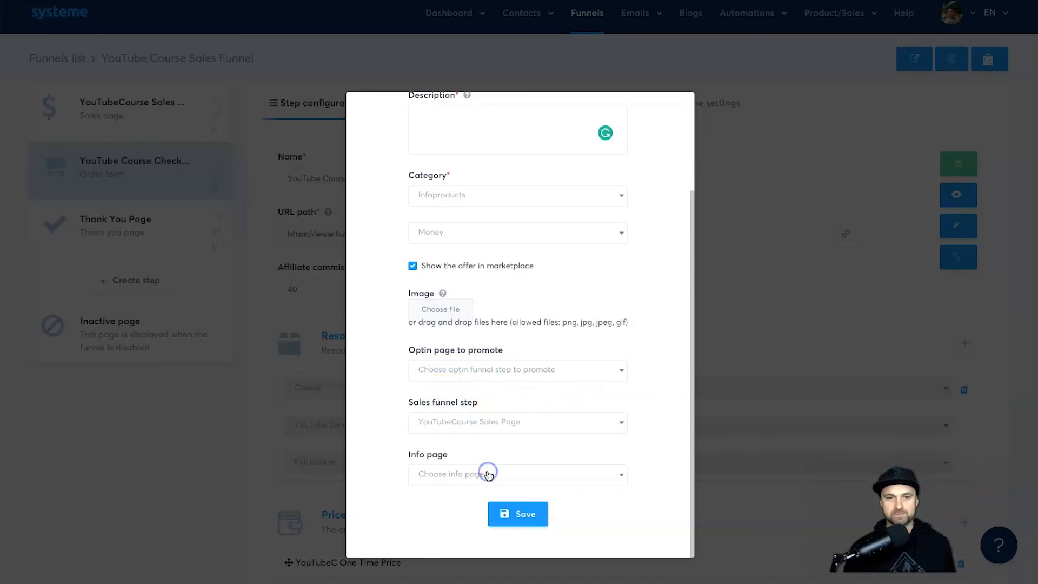
{"action": "left_click", "coordinate": [478, 470]}
{"action": "left_click", "coordinate": [469, 469]}
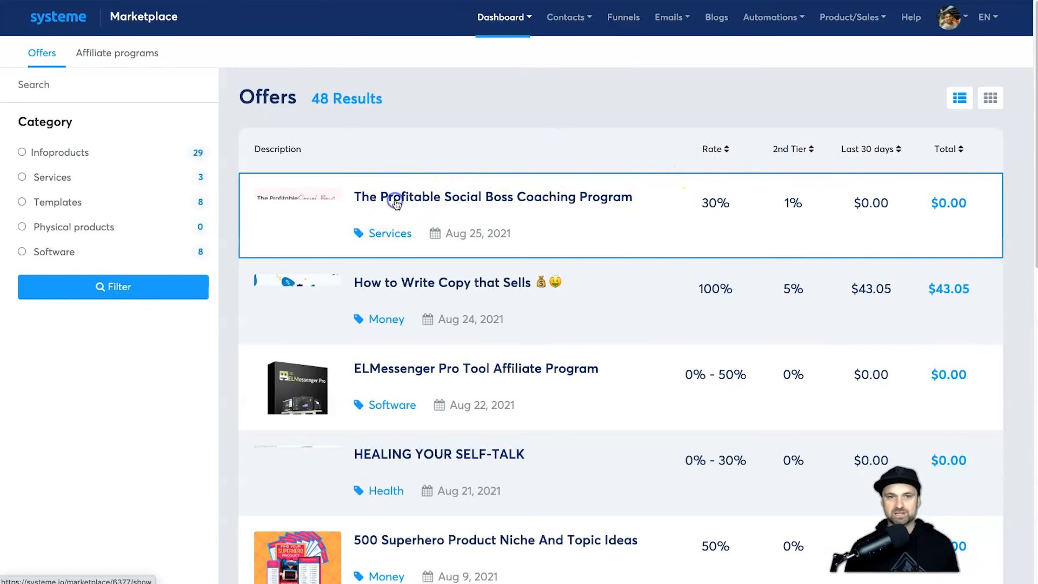
Open "The Profitable Social Boss Coaching Program" offer in the Marketplace and show its sales page promotion options.
{"action": "left_click", "coordinate": [397, 203]}
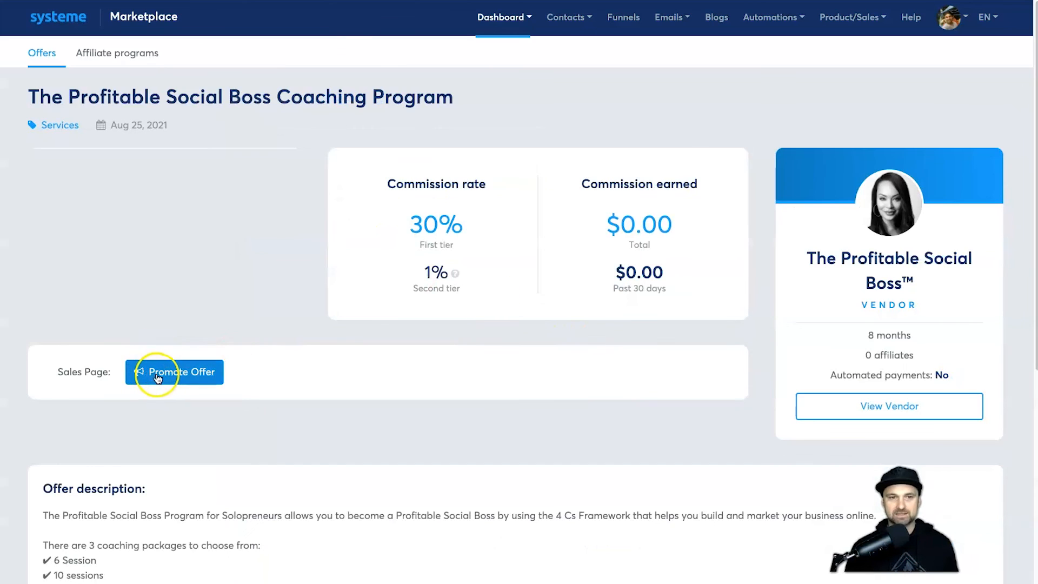
{"action": "left_click", "coordinate": [156, 377]}
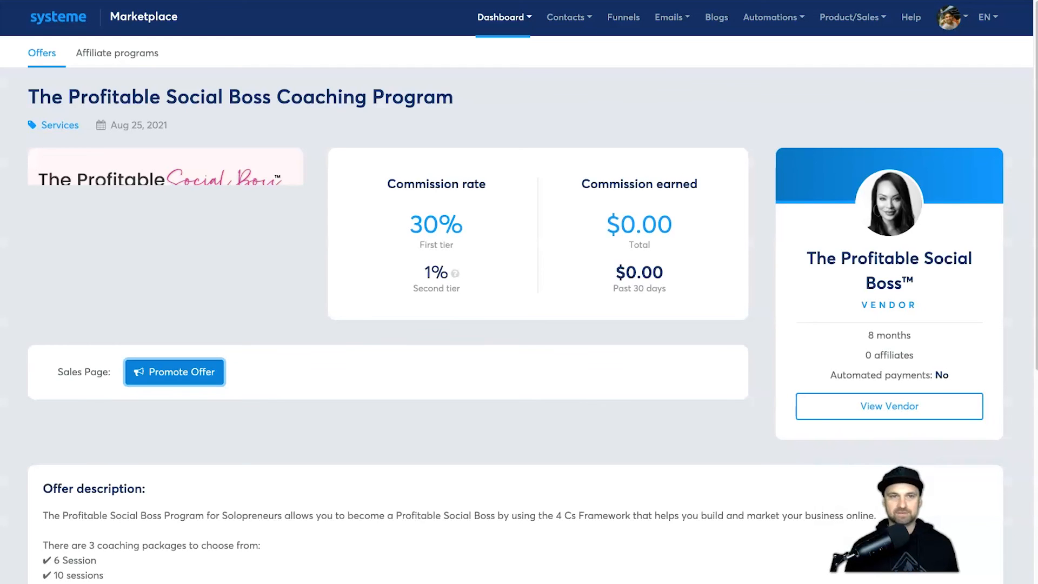